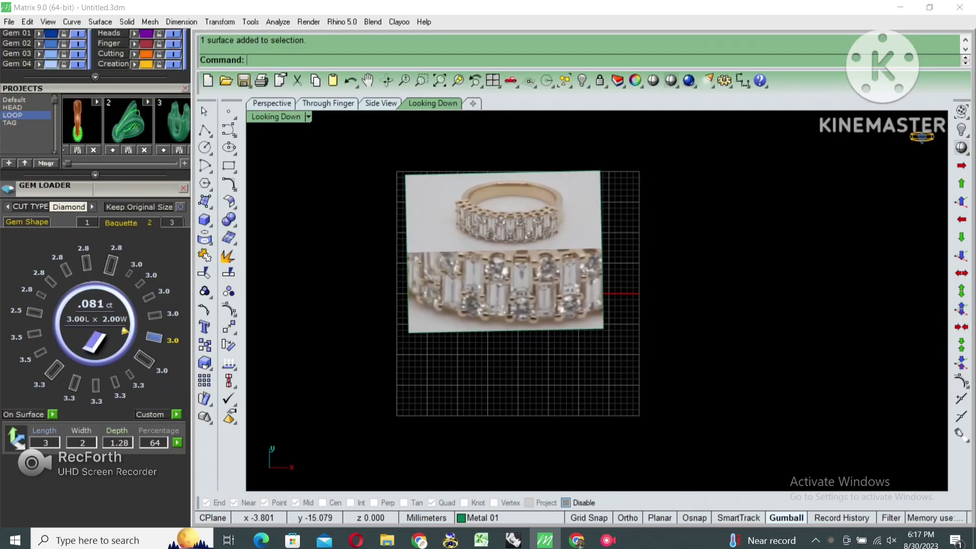
Add a US size 7 ring rail circle at the origin and maximize the Through Finger view.
key(ctrl+m)
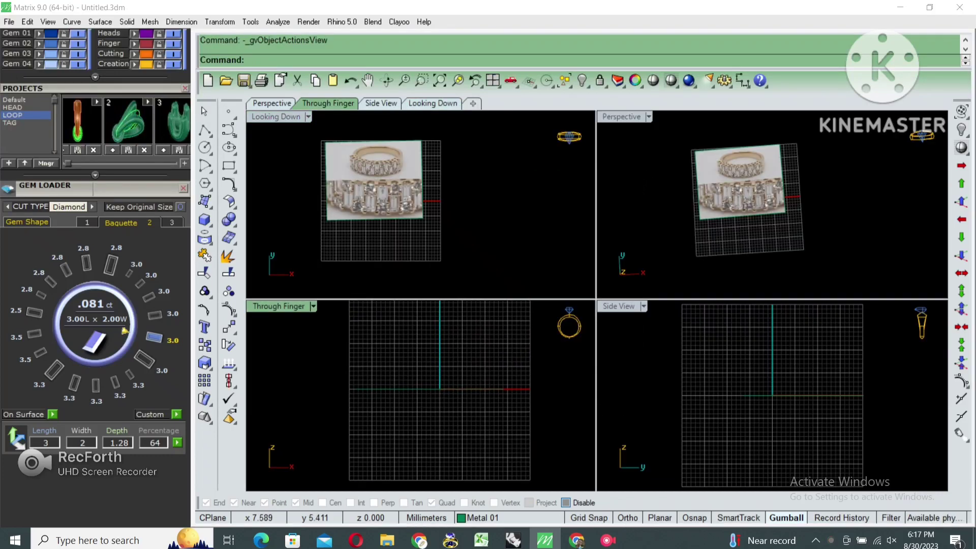
middle_click(478, 281)
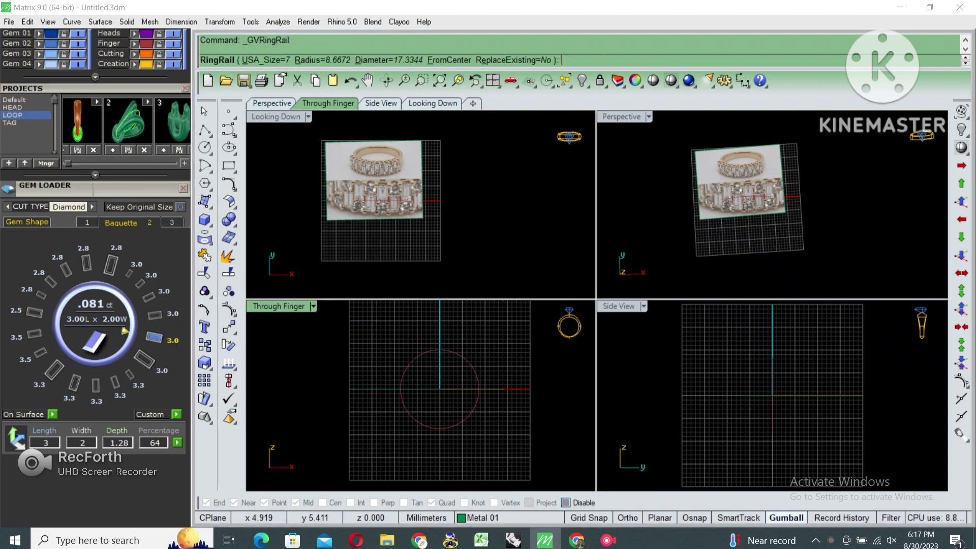
key(Return)
key(ctrl+m)
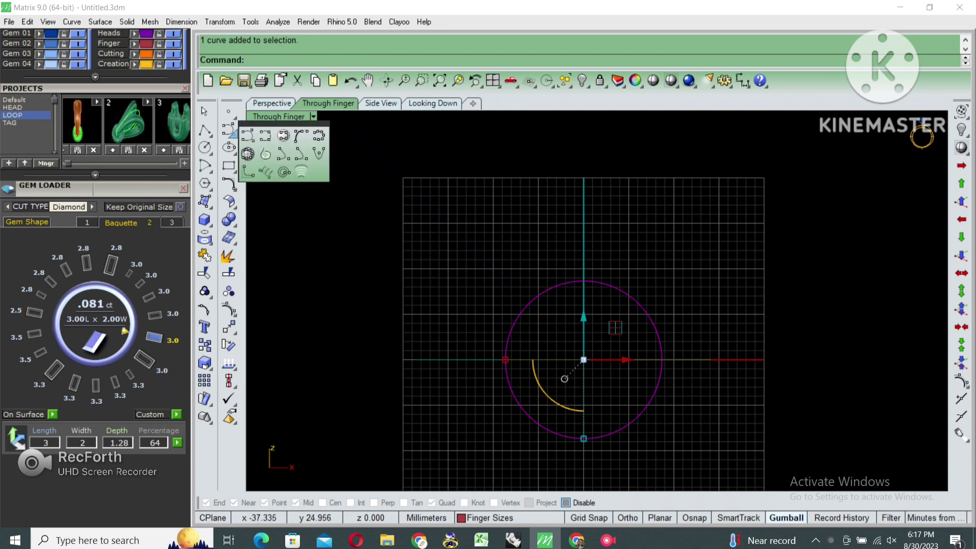
Draw 1.5, 1.8 and 2.1 mm guide circles at the ring's bottom, side and top.
click(205, 148)
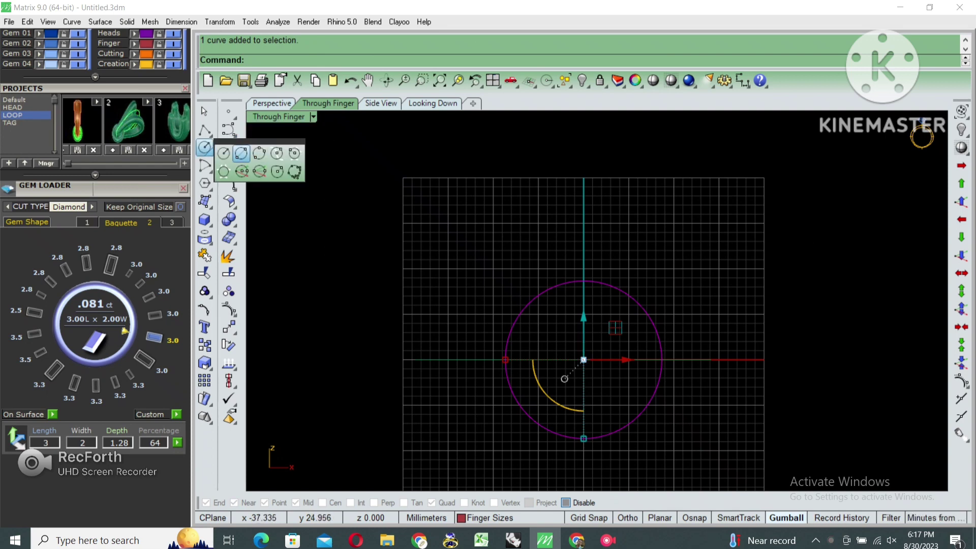
click(242, 152)
click(583, 390)
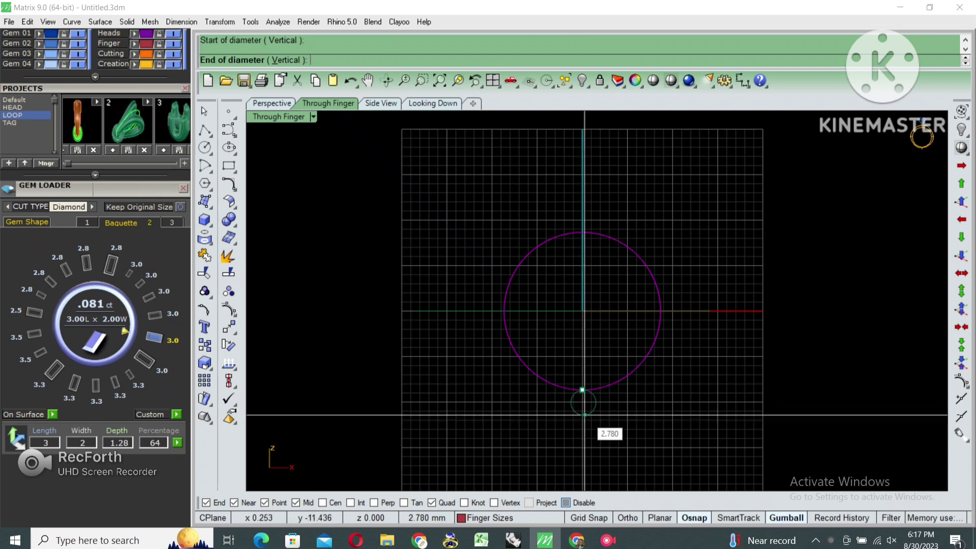
text(15)
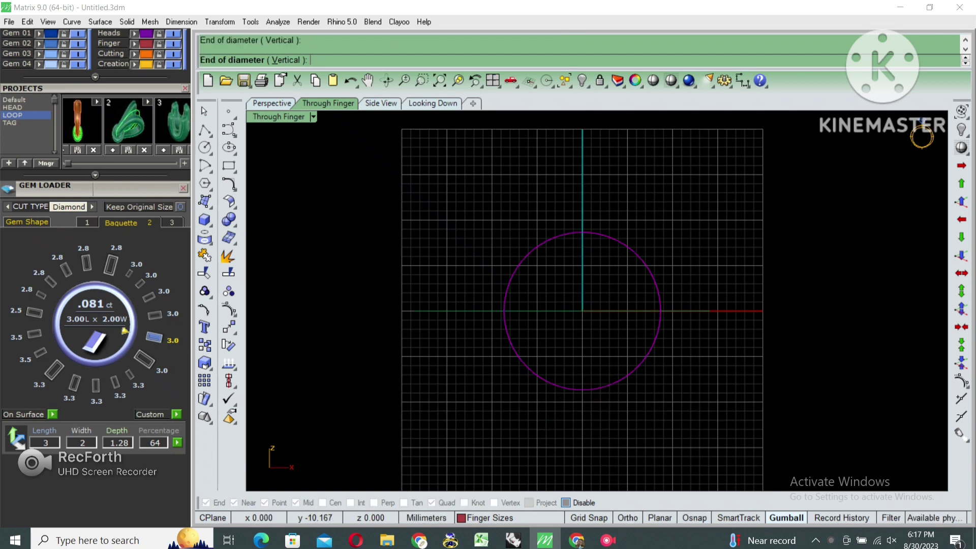
key(Return)
scroll(551, 284, up, 3)
key(Return)
click(666, 317)
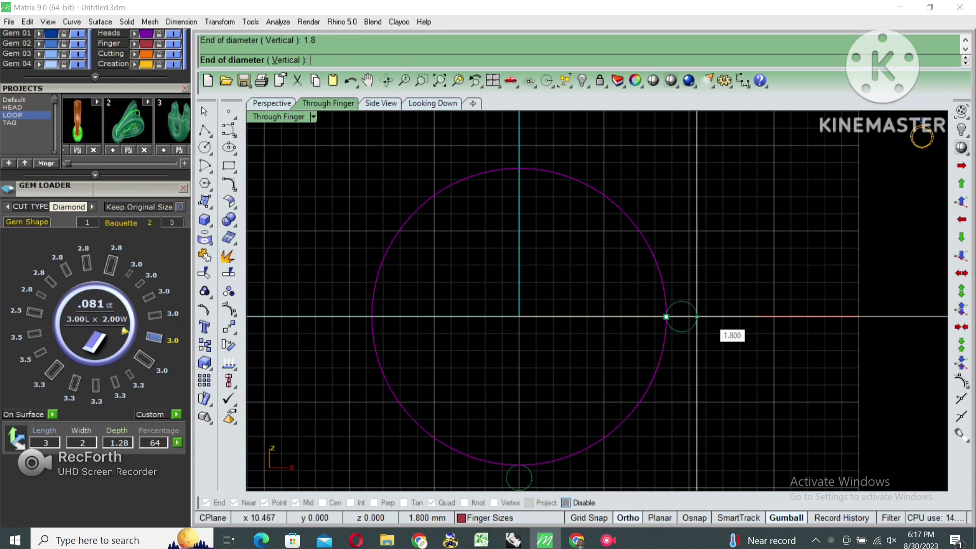
key(Return)
scroll(707, 316, down, 2)
key(Return)
scroll(559, 321, down, 1)
click(537, 226)
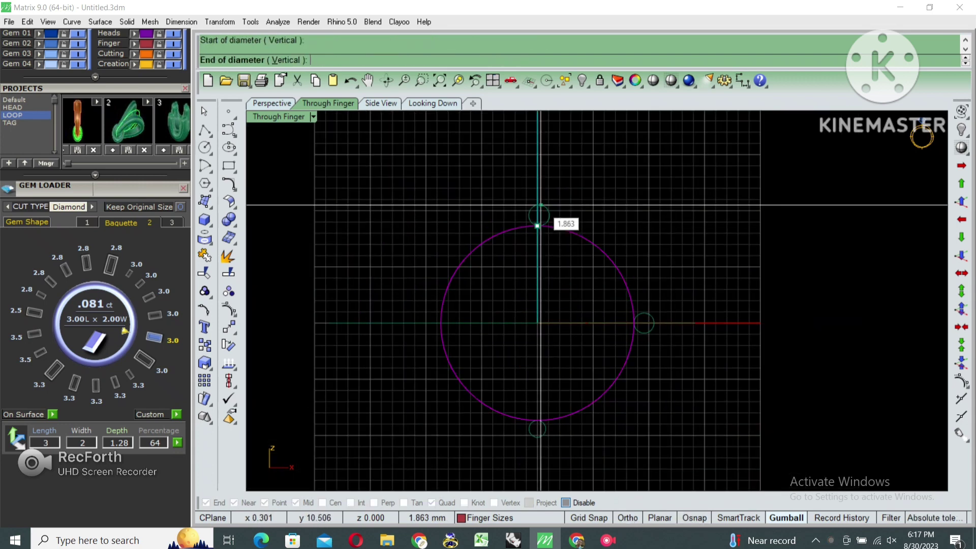
text(2.1)
key(Return)
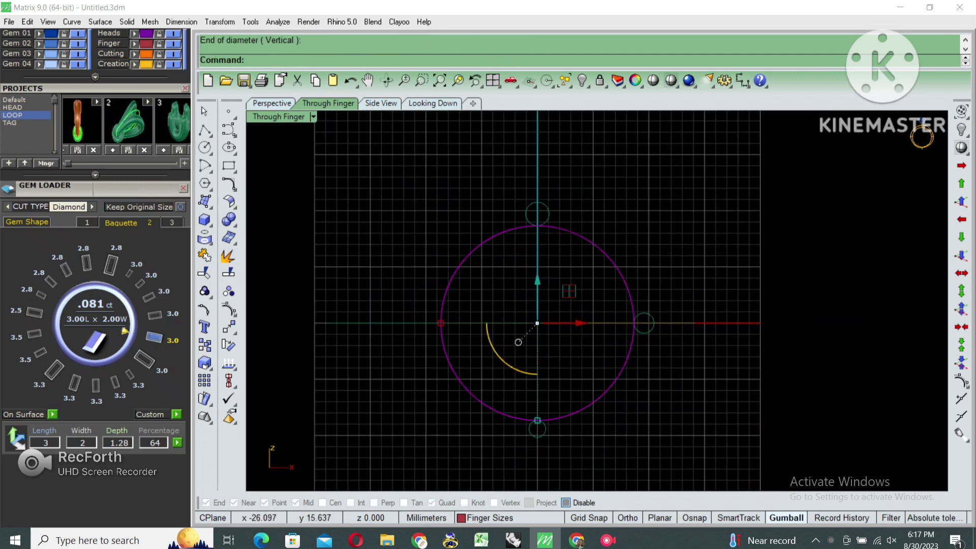
Draw an ellipse through the guide circles' outer points, then select both ring curves.
click(229, 147)
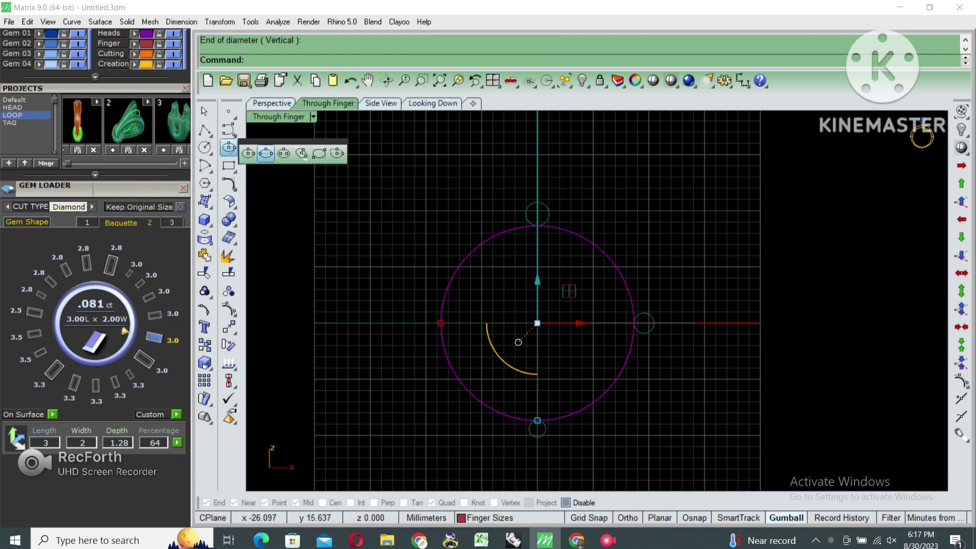
click(266, 153)
click(537, 202)
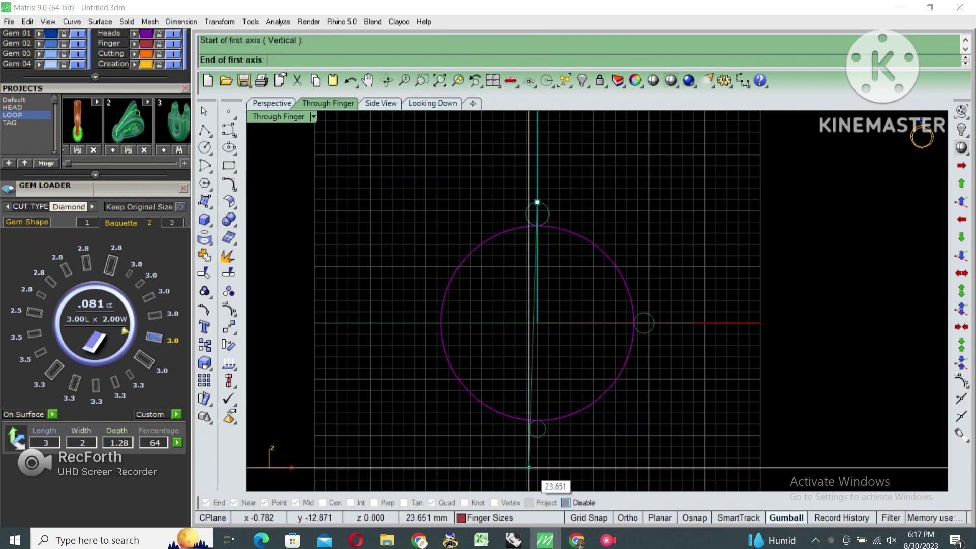
click(537, 437)
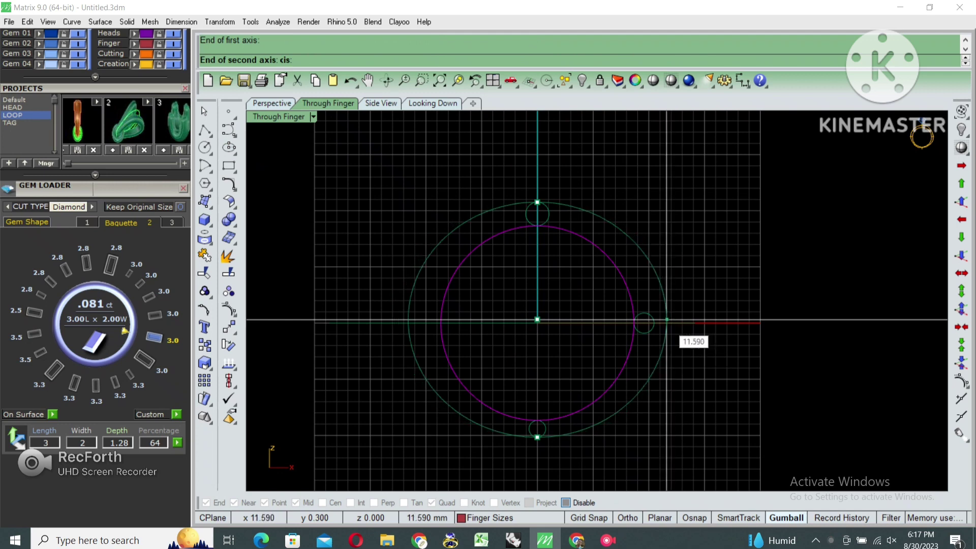
click(667, 319)
drag(498, 170, 710, 458)
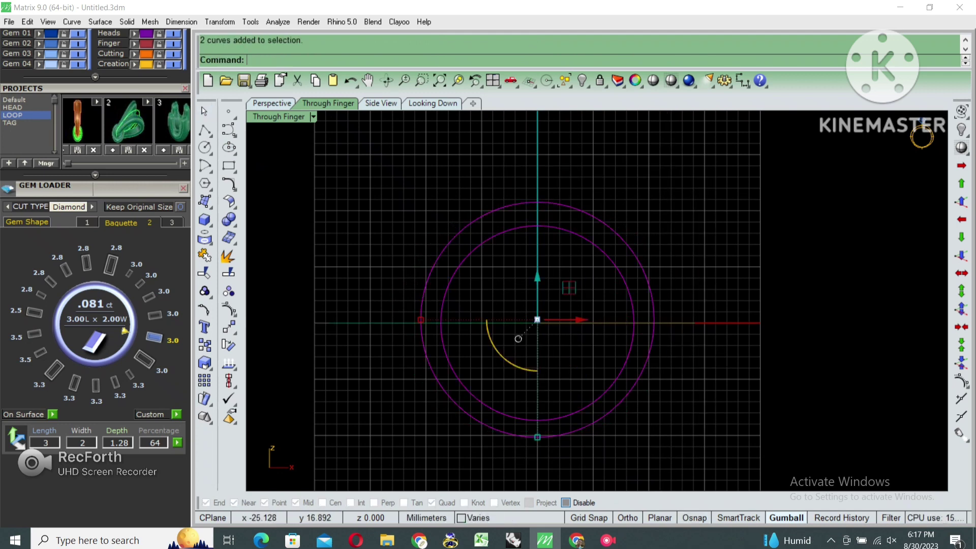
scroll(95, 153, up, 3)
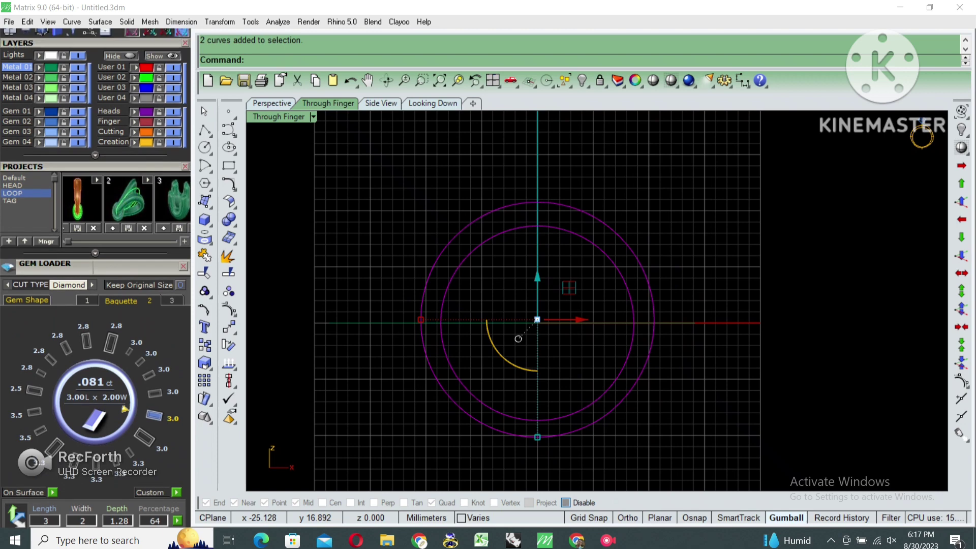
Make User 02 the current layer and select the reference ring photo.
click(111, 77)
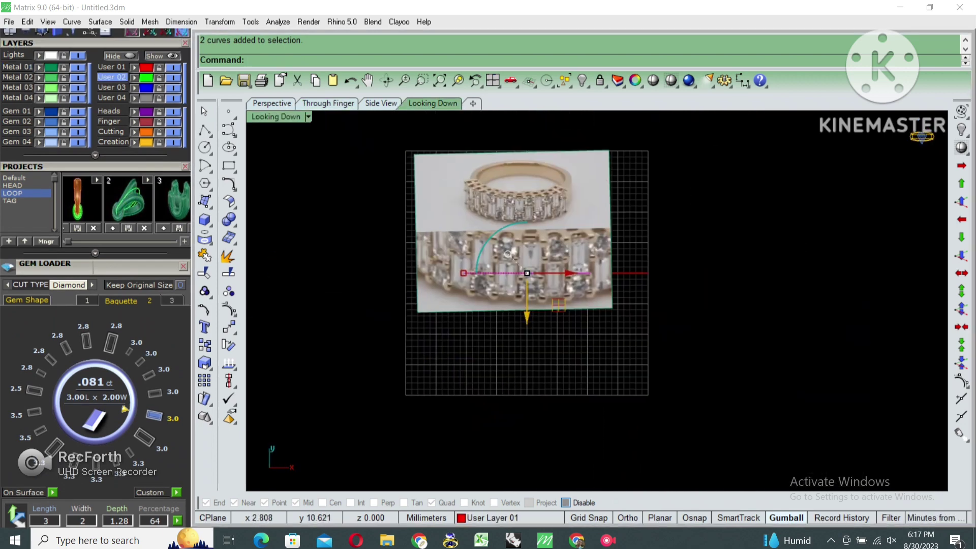
click(507, 254)
scroll(501, 262, up, 1)
scroll(496, 267, up, 2)
scroll(490, 274, up, 1)
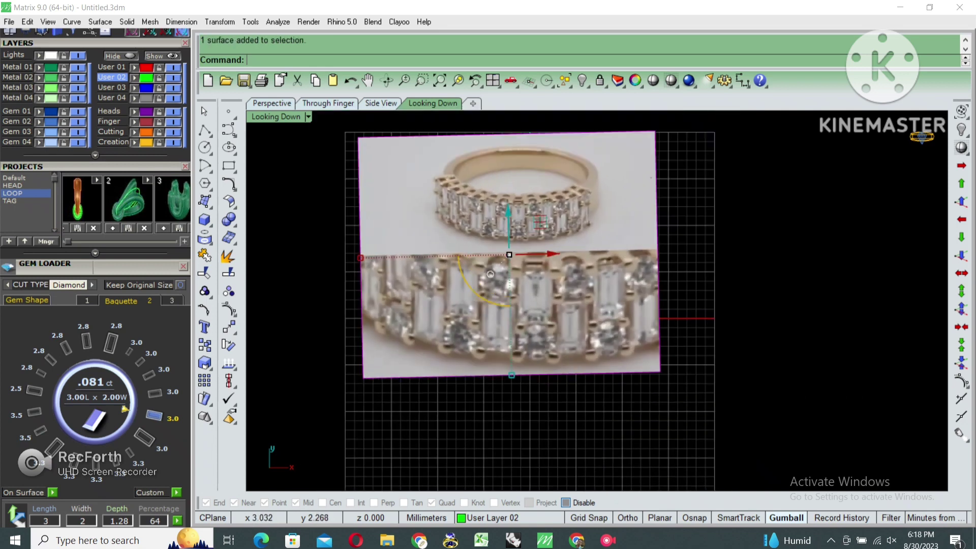
scroll(490, 274, up, 1)
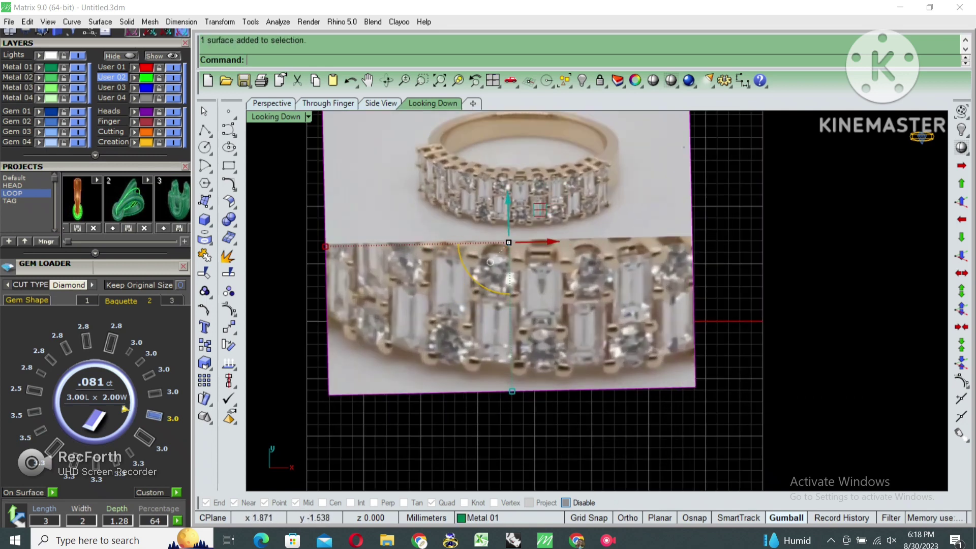
scroll(490, 261, down, 3)
Move the photo upward above the grid and hide its layer.
text(m)
key(Return)
click(632, 398)
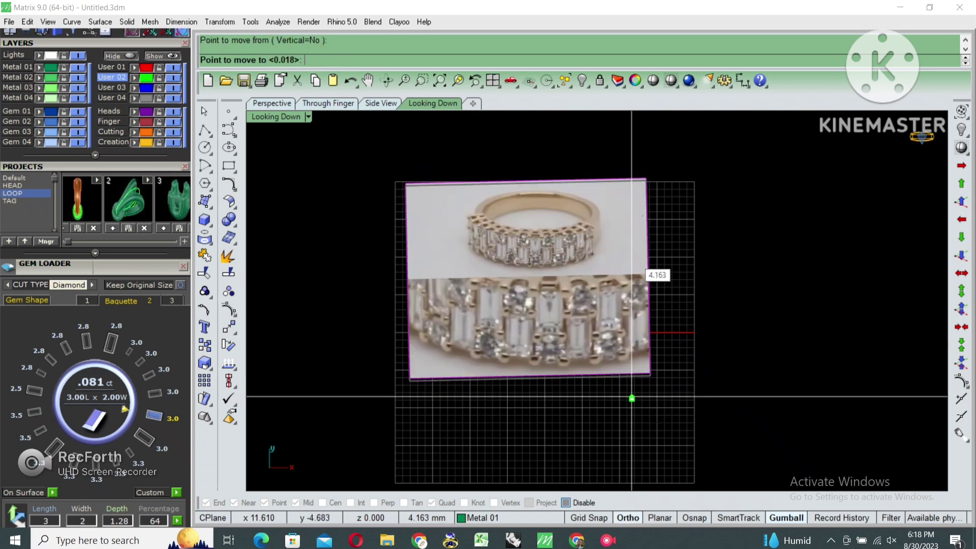
click(631, 240)
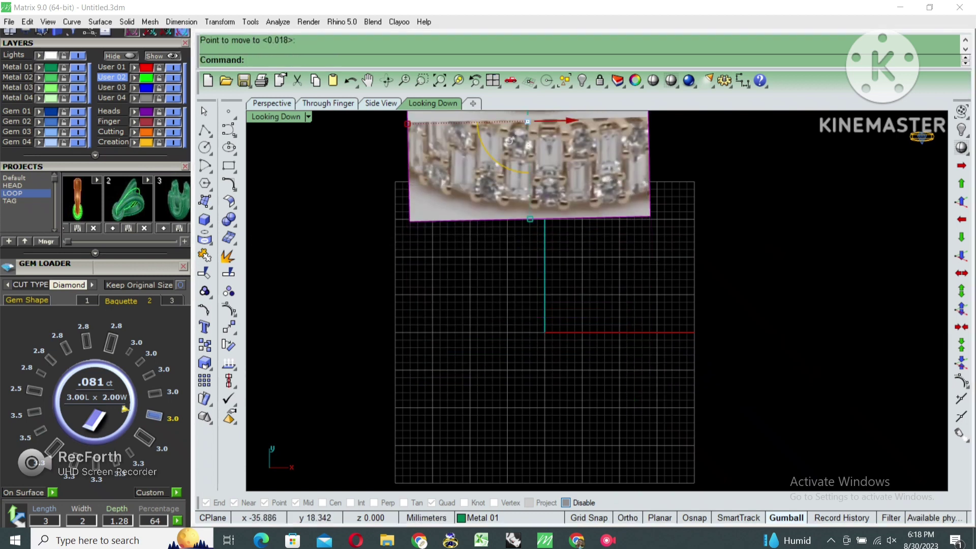
click(78, 78)
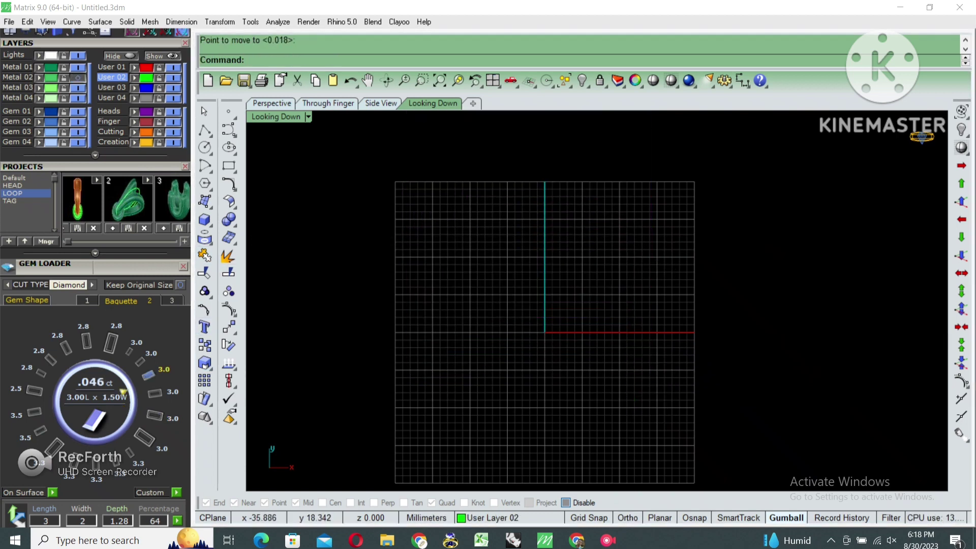
scroll(95, 305, down, 3)
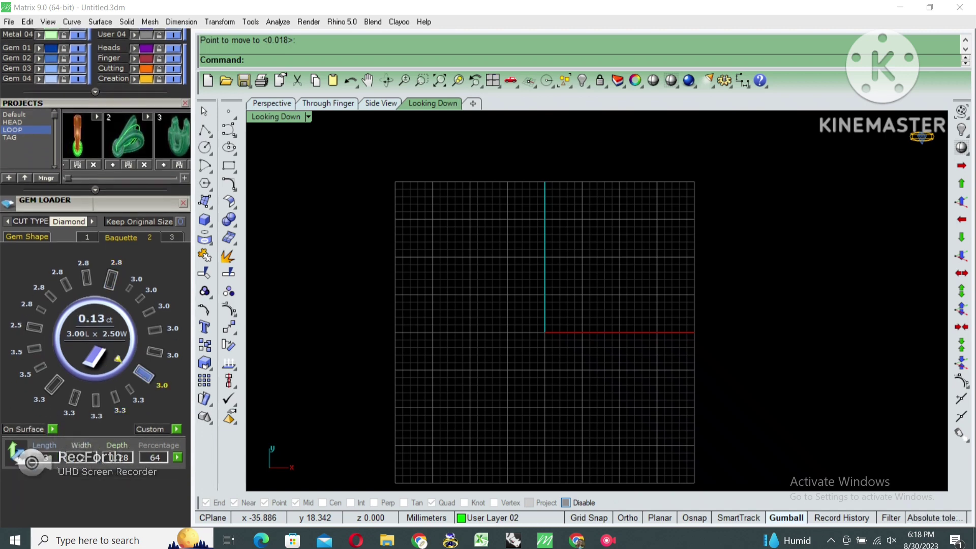
Place a custom baguette gem, delete it, and return to loading stock gems.
click(95, 356)
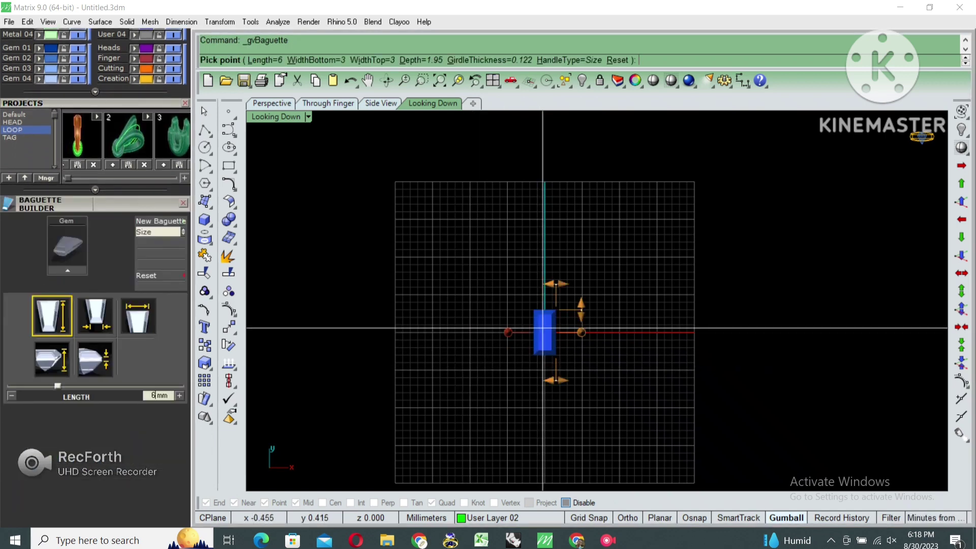
key(Return)
key(Delete)
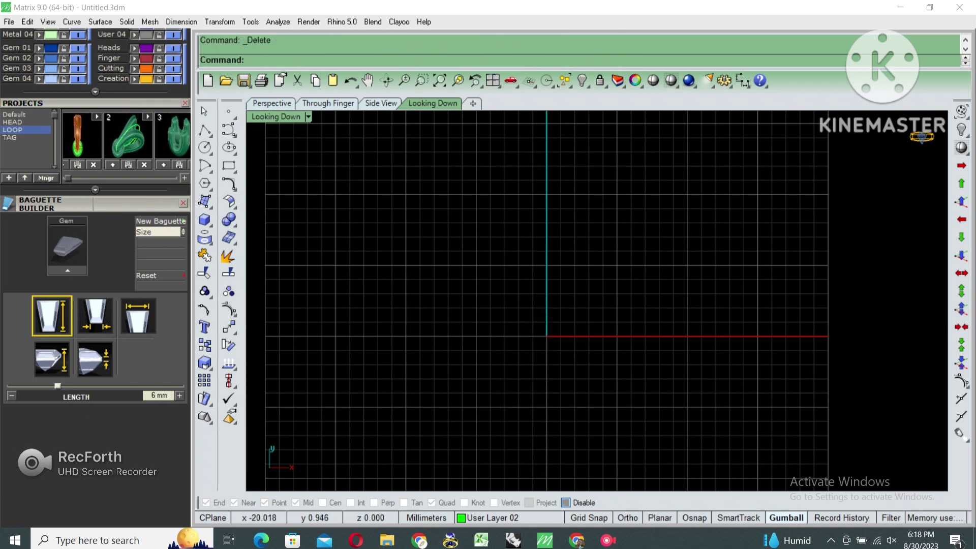
scroll(95, 278, up, 5)
scroll(95, 277, up, 3)
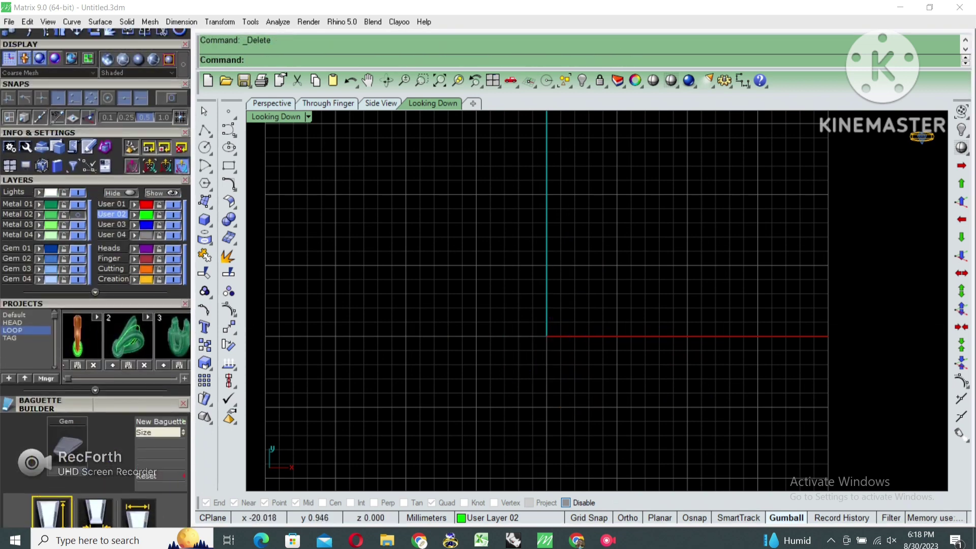
scroll(95, 278, up, 2)
scroll(95, 277, up, 1)
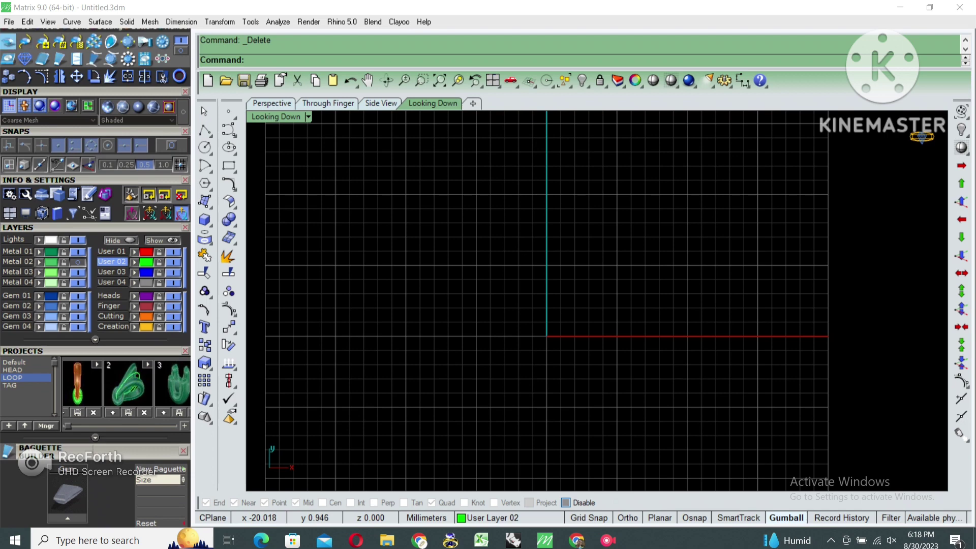
click(96, 364)
scroll(95, 305, down, 5)
scroll(95, 305, down, 10)
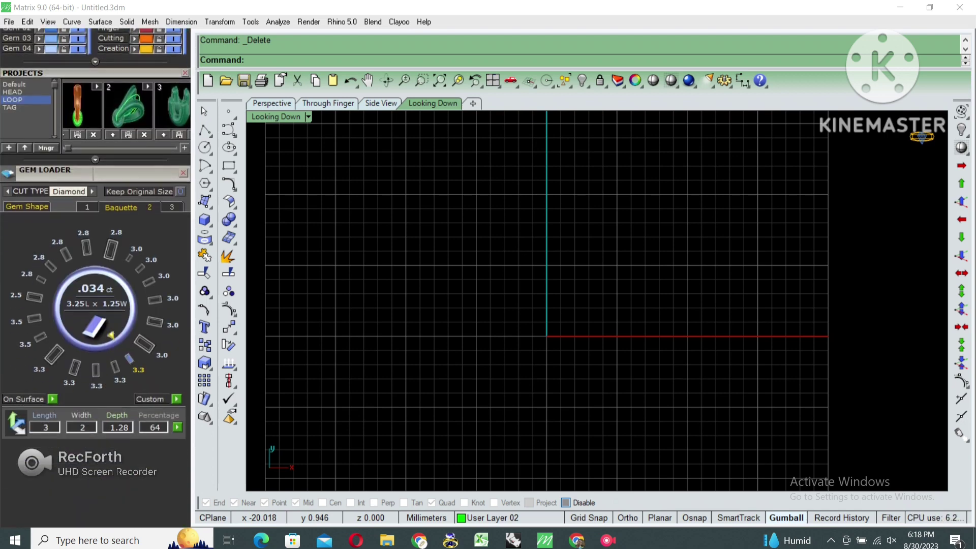
scroll(95, 305, down, 3)
Load a 3.00 × 2.00 mm baguette diamond and a 2 mm round diamond.
click(178, 427)
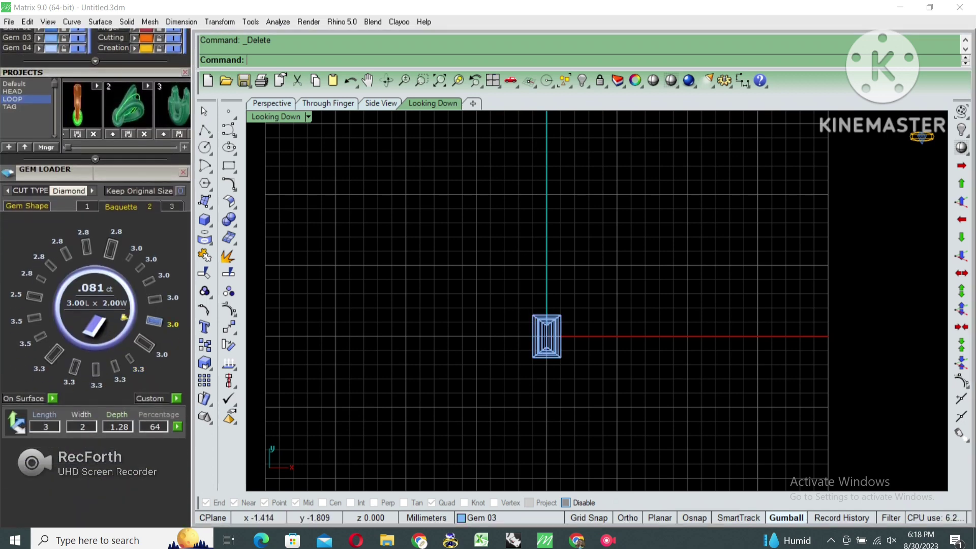
right_drag(568, 321, 528, 306)
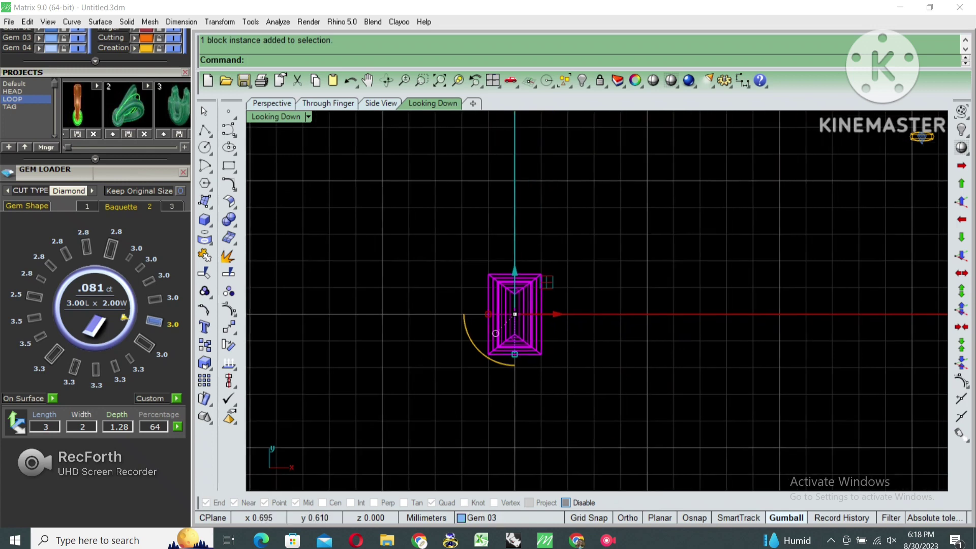
key(Escape)
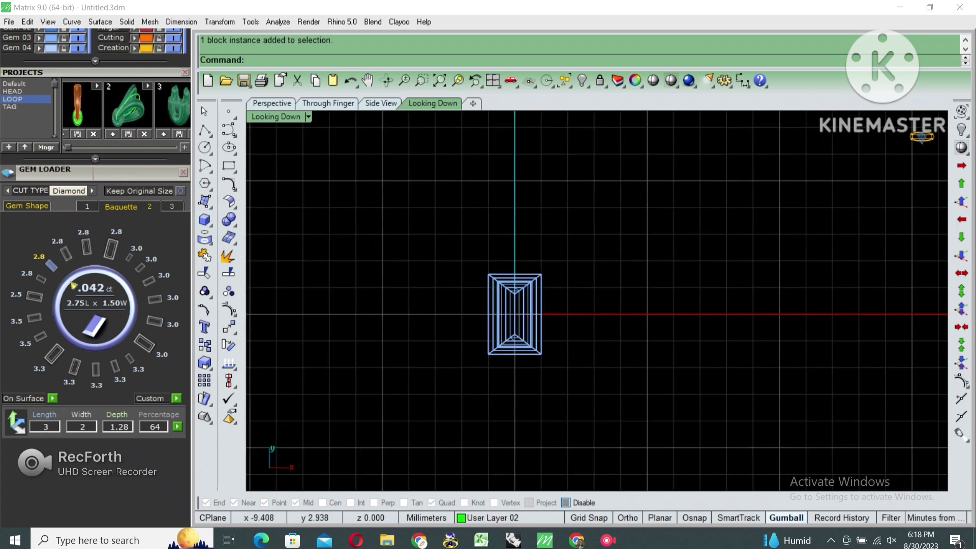
click(27, 206)
click(27, 252)
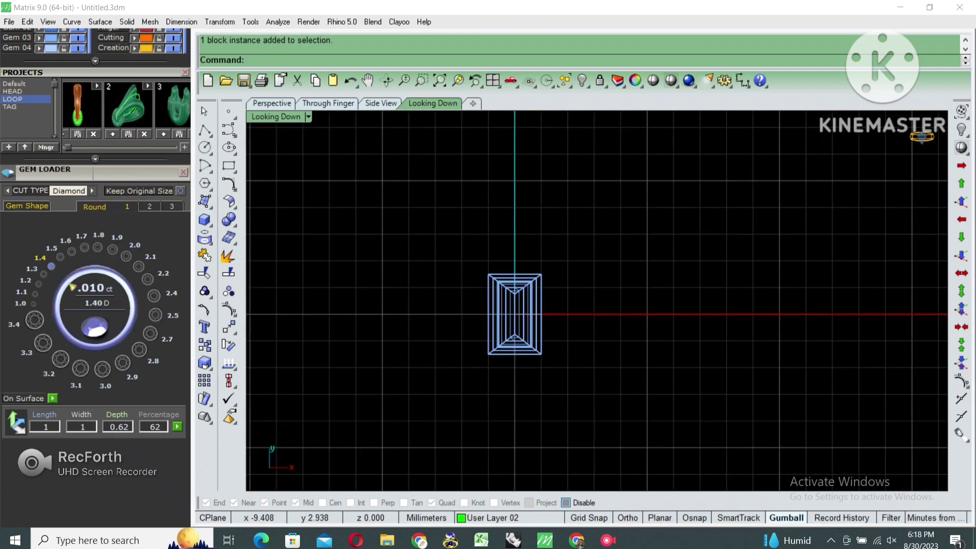
click(110, 280)
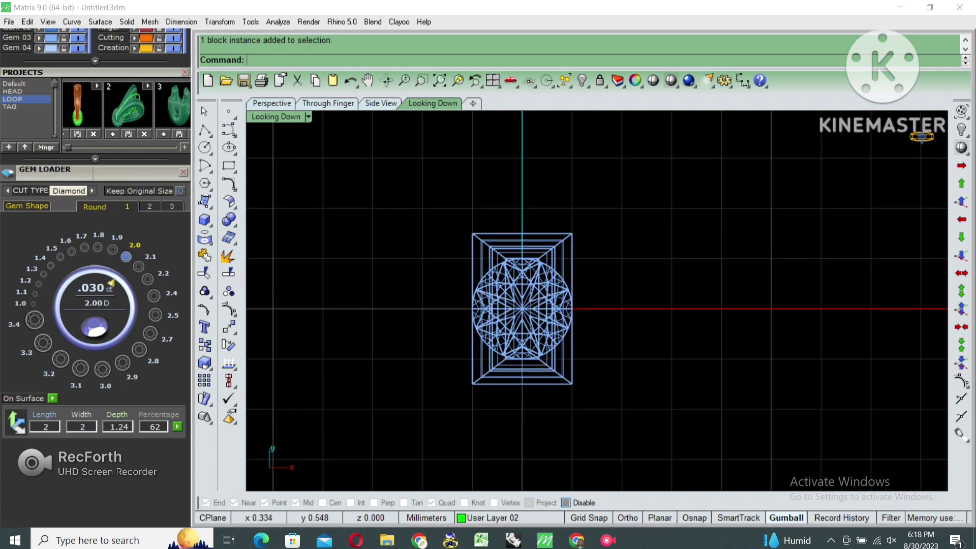
Create gem profile curves for both gems, then hide the round gem and its profile.
drag(575, 251, 486, 346)
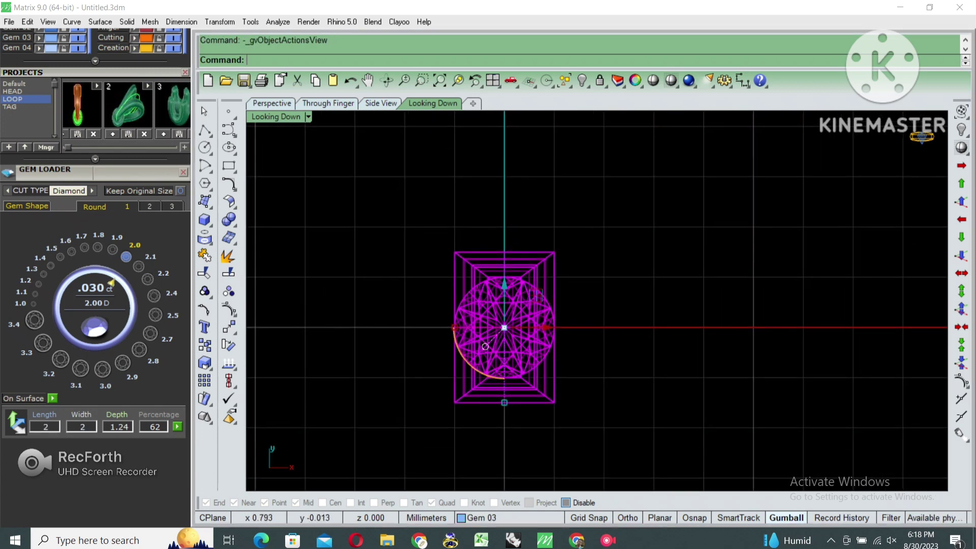
click(564, 419)
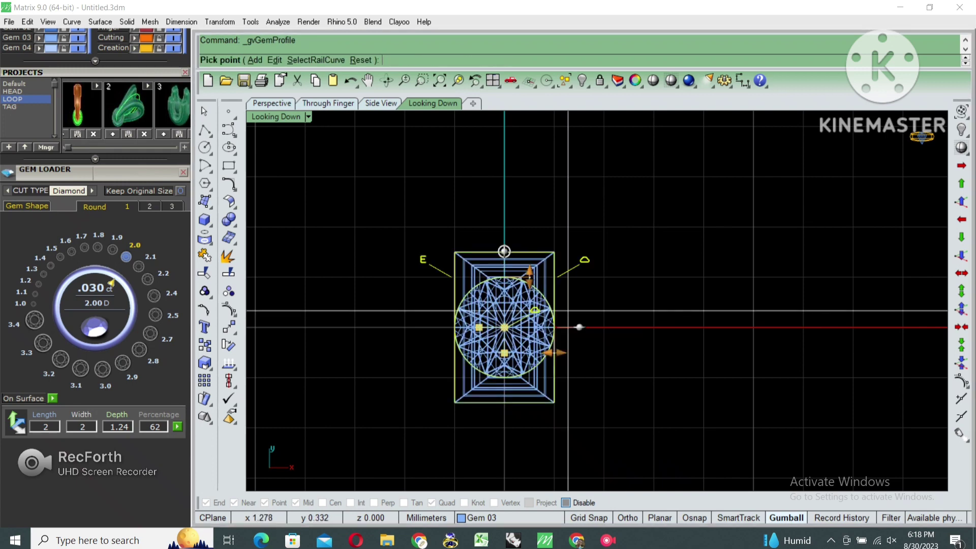
key(Return)
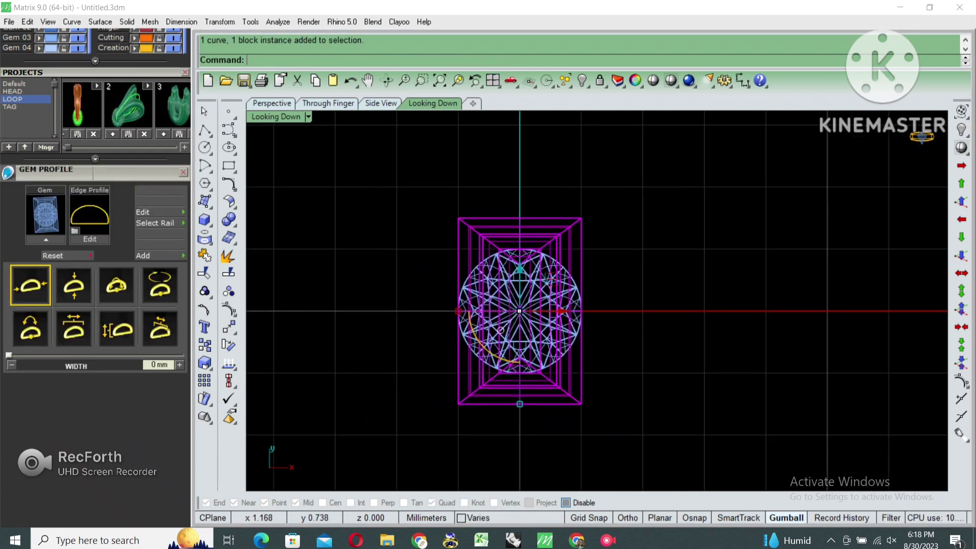
text(hide)
key(Return)
Hide the baguette, then offset its rectangle outline inward and 0.6 mm outward.
key(ctrl+a)
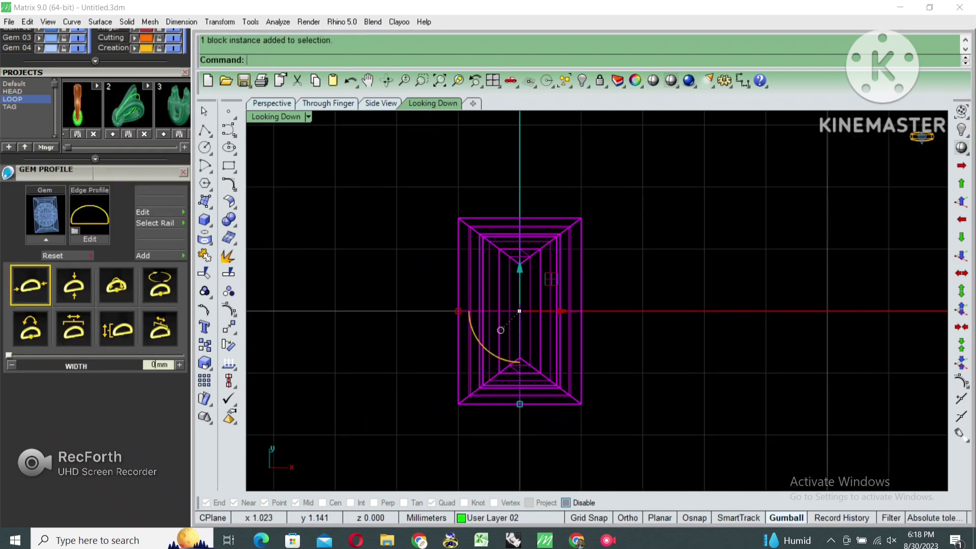
key(ctrl+h)
drag(610, 222, 562, 249)
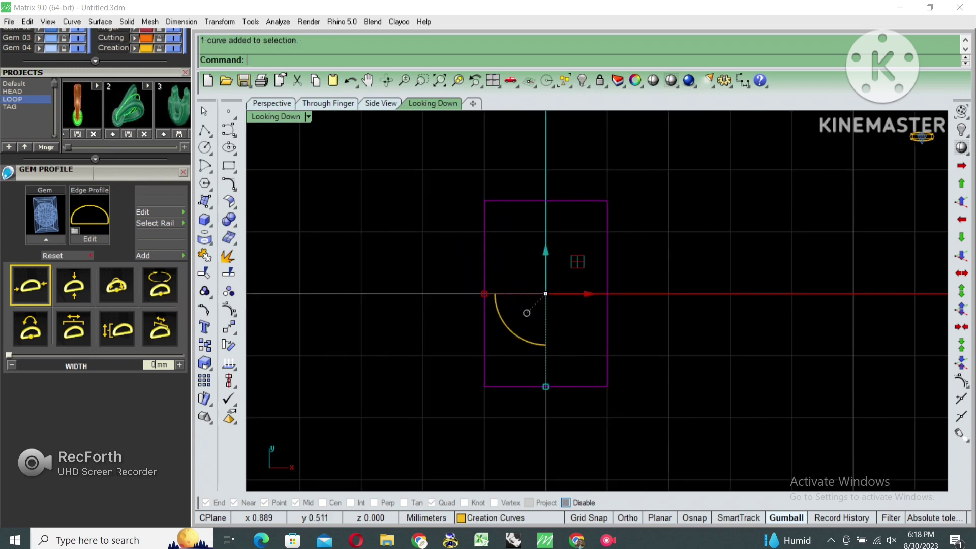
text(Offset)
key(Return)
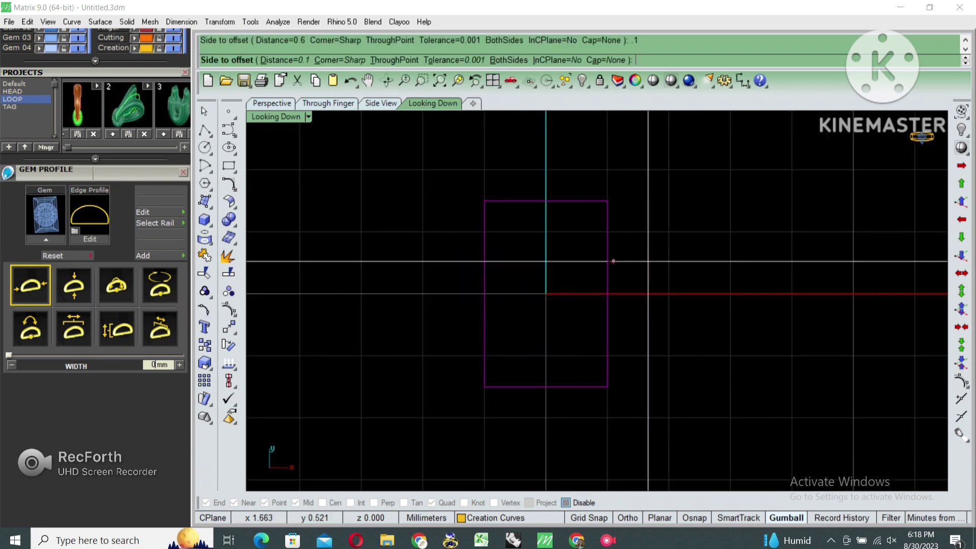
key(Return)
scroll(580, 261, down, 2)
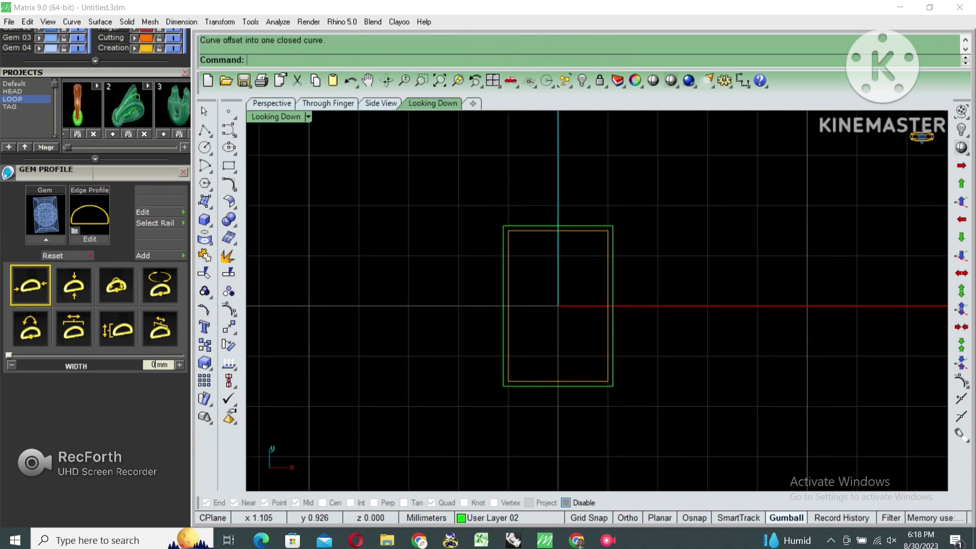
key(Return)
text(.6)
key(Return)
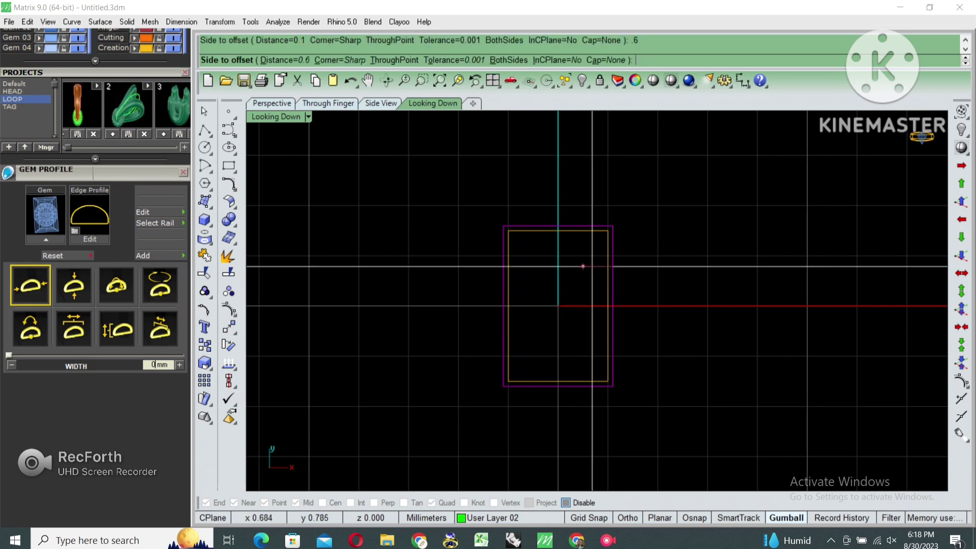
click(583, 266)
Explode the rectangle curves and extrude them into a solid box.
double_click(274, 116)
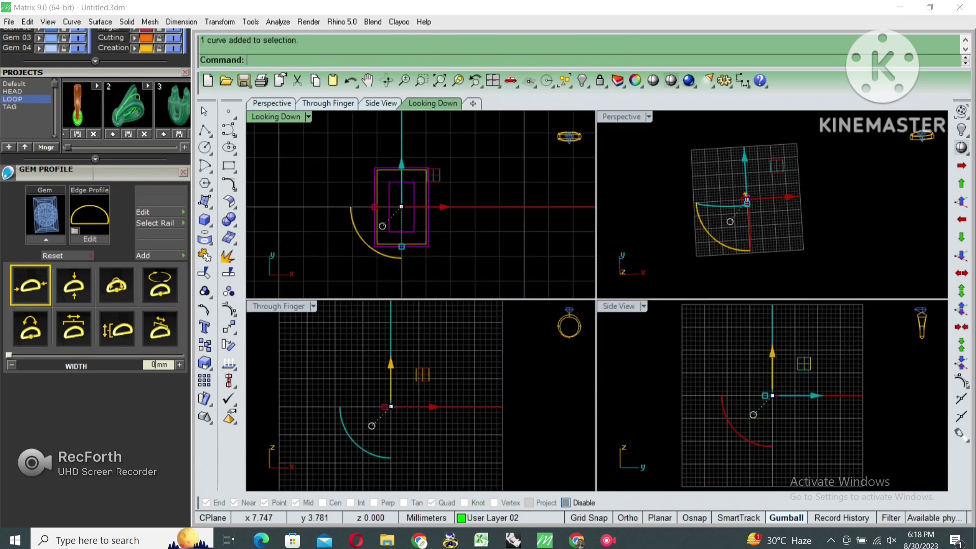
double_click(617, 113)
right_drag(552, 274, 564, 284)
click(205, 254)
scroll(552, 274, up, 3)
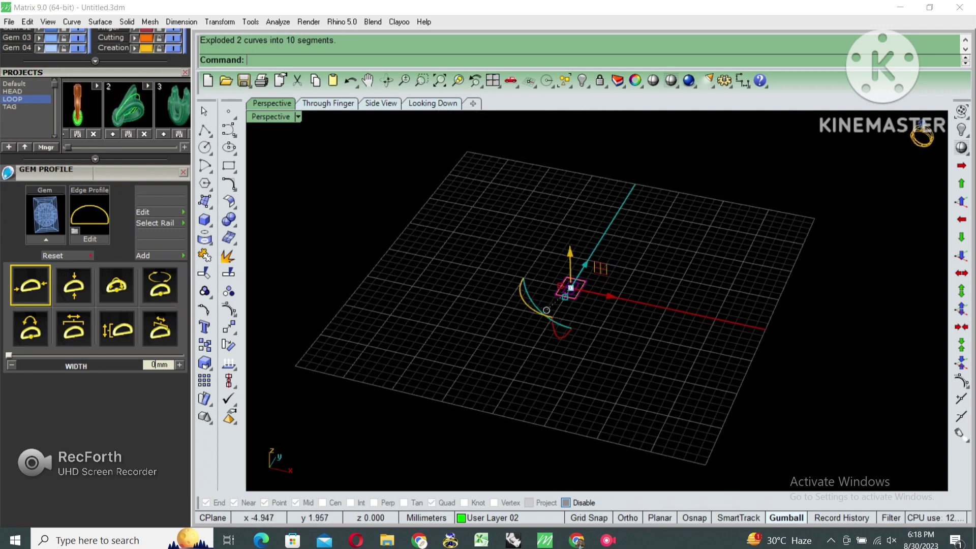
scroll(551, 274, up, 3)
click(204, 238)
text(-2.5)
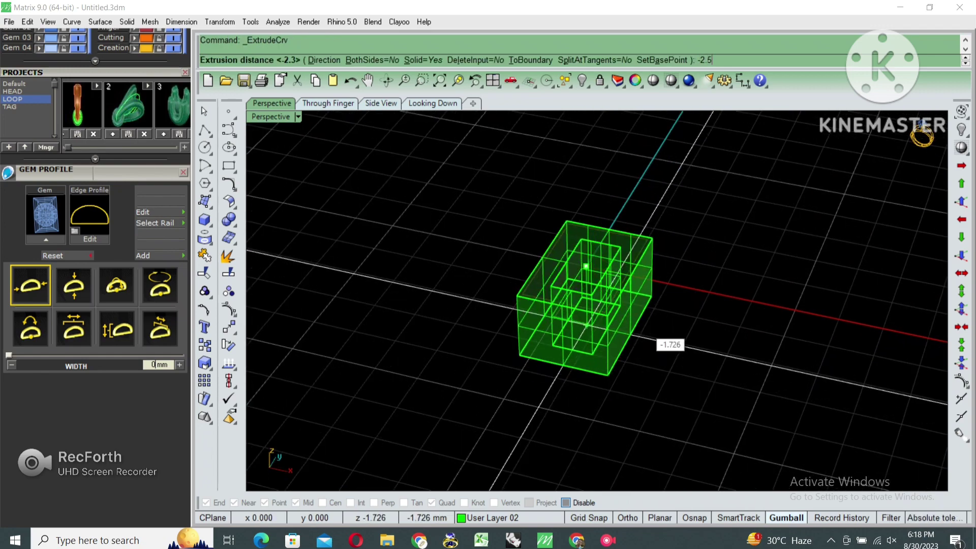
key(Return)
Redo the extrusion as a 3 mm deep solid with a rectangular opening.
right_drag(584, 305, 605, 300)
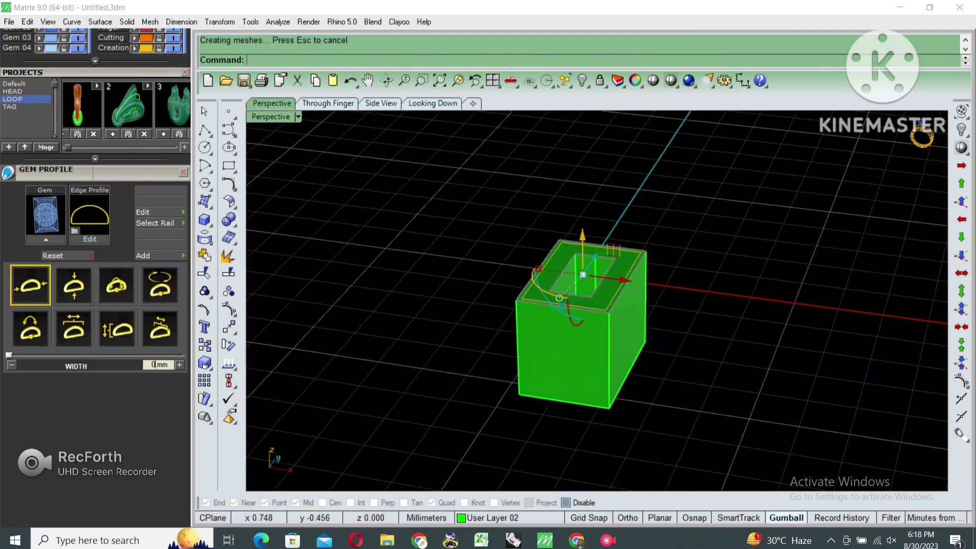
key(ctrl+z)
key(Return)
text(-3)
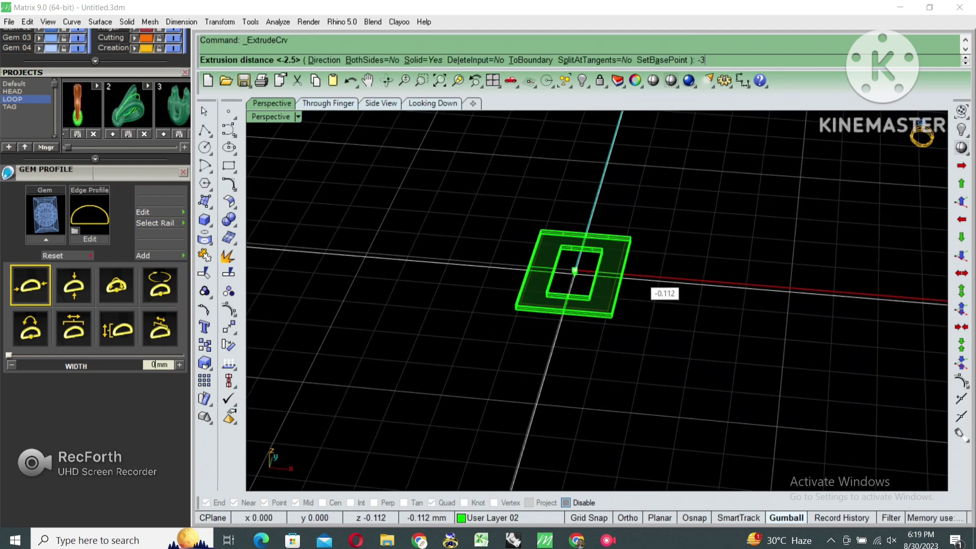
key(Return)
right_drag(645, 285, 677, 274)
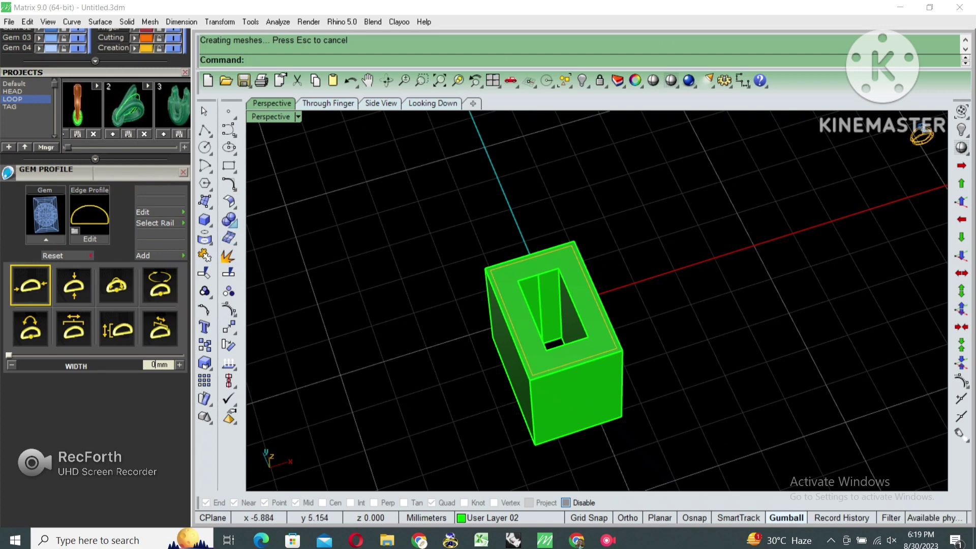
click(229, 220)
click(336, 244)
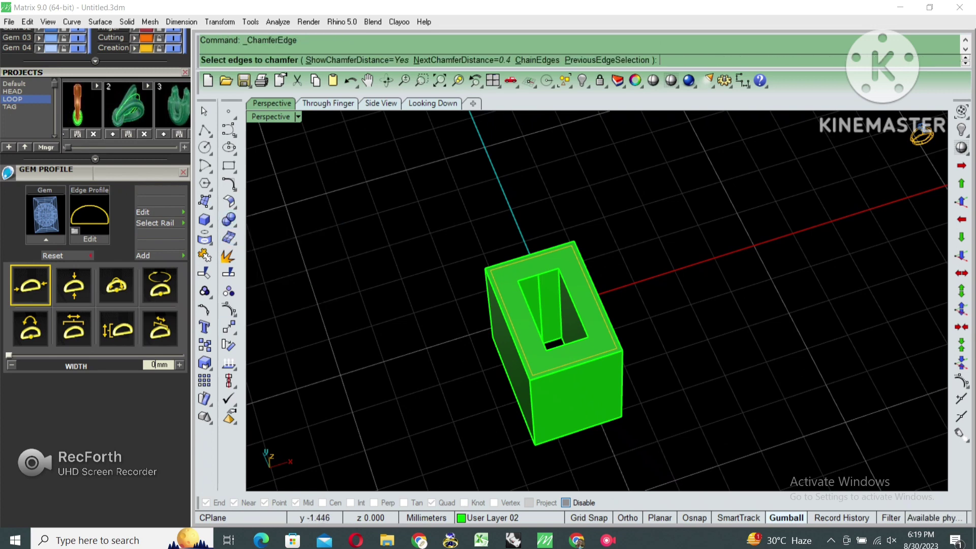
Chamfer the opening's inner edges by 0.4 mm.
scroll(559, 331, up, 2)
click(577, 267)
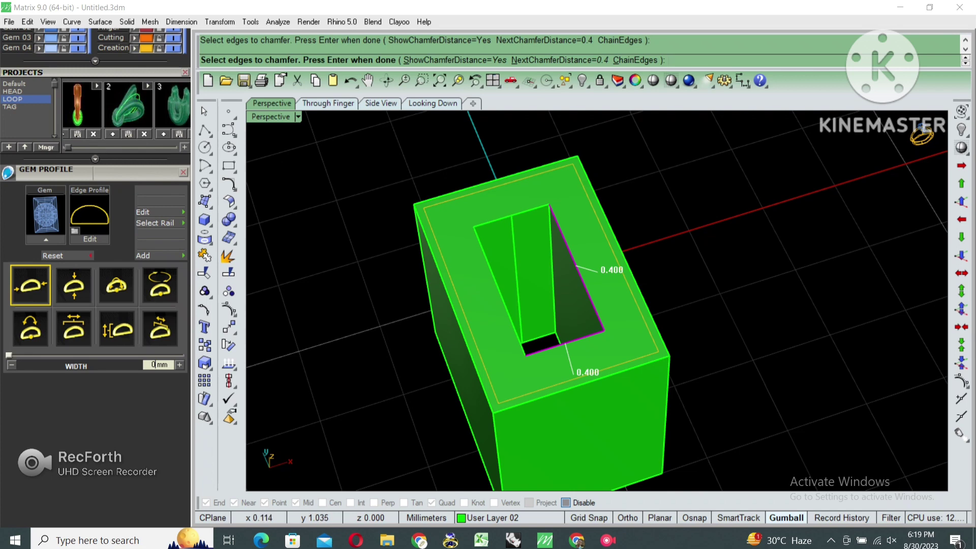
click(528, 209)
click(499, 284)
key(Return)
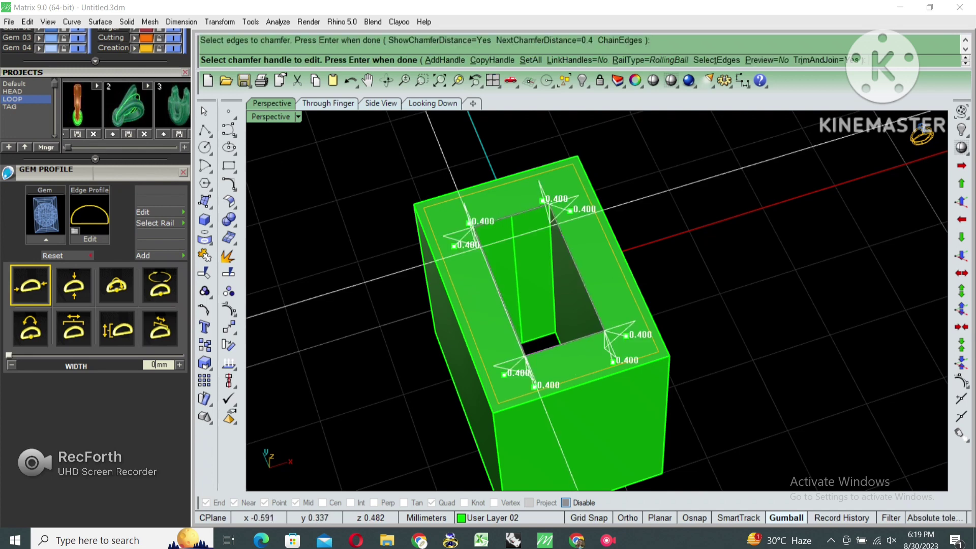
key(Return)
scroll(559, 305, down, 2)
Place a point at the origin and show the hidden round gem.
click(229, 111)
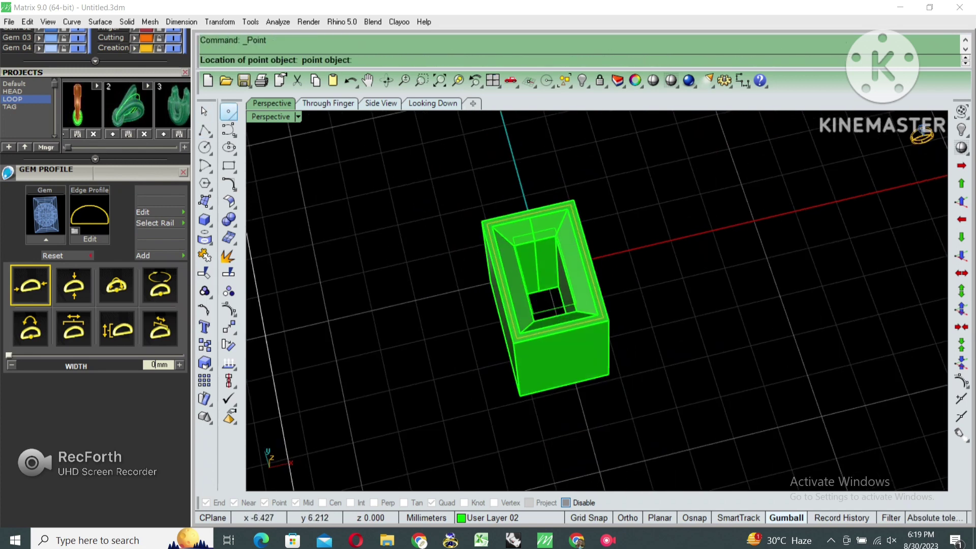
text(0)
key(Return)
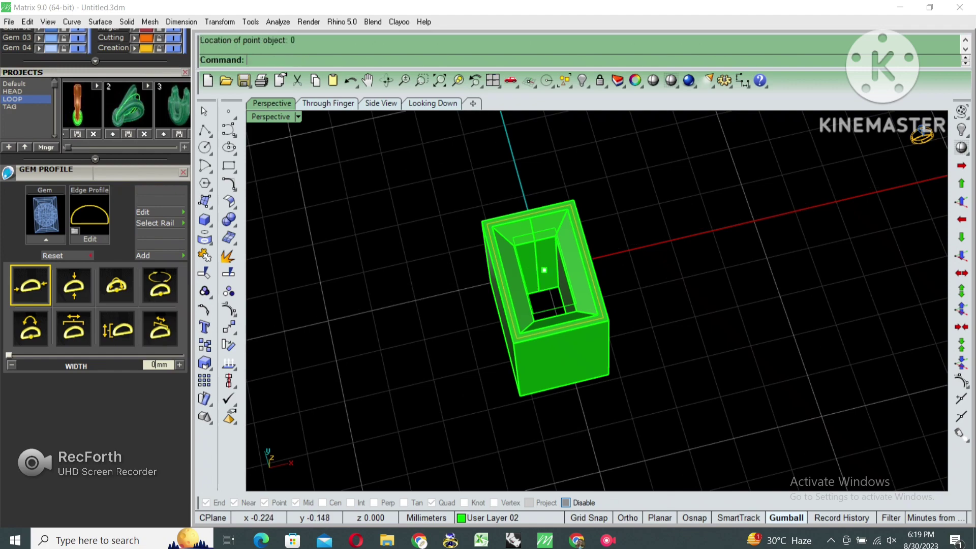
text(ss)
key(Return)
click(534, 261)
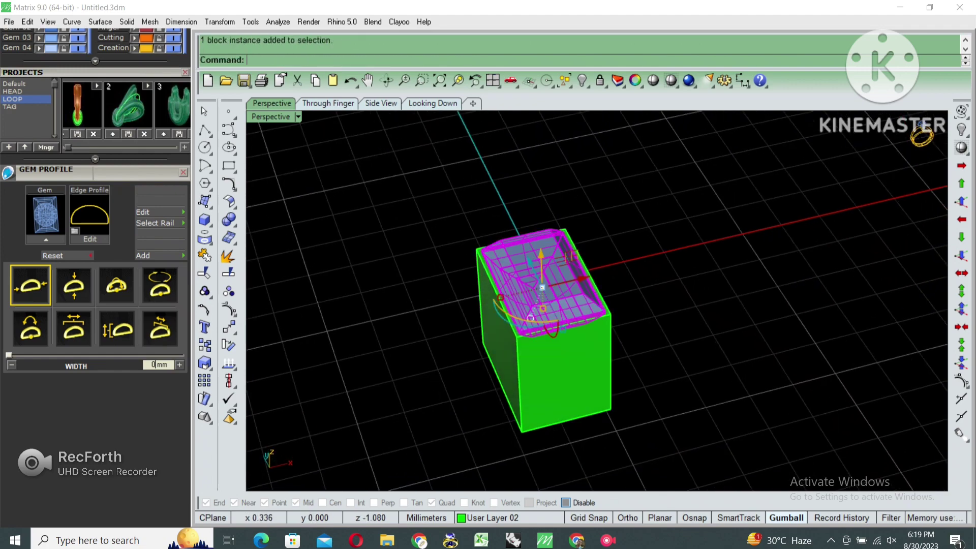
key(Return)
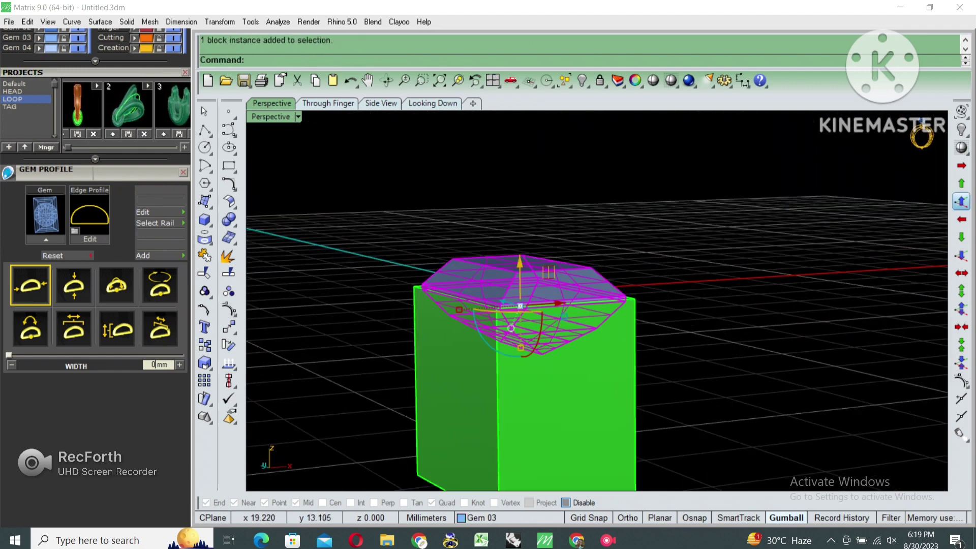
key(Escape)
Bring back the round gem and hide everything else.
scroll(598, 300, down, 3)
key(ctrl+a)
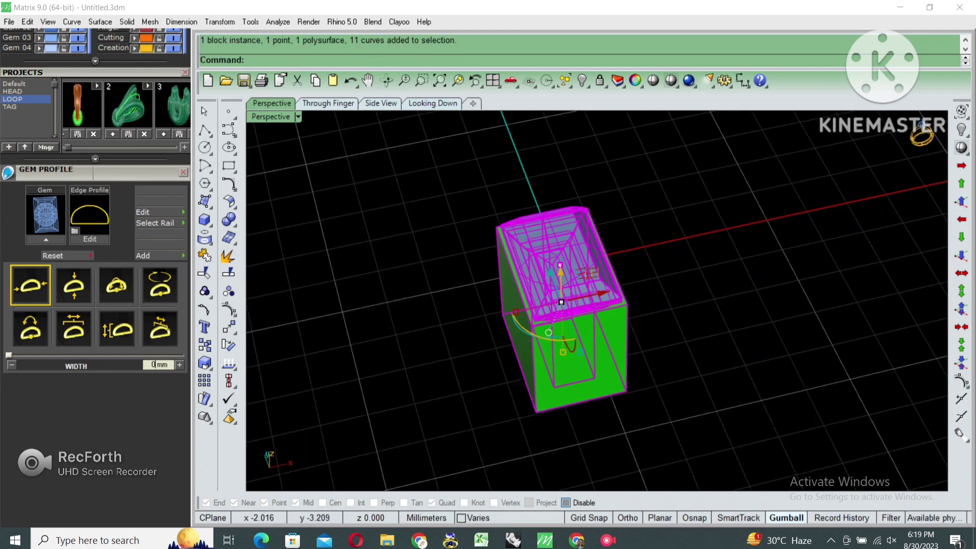
key(Return)
drag(483, 196, 654, 366)
key(Return)
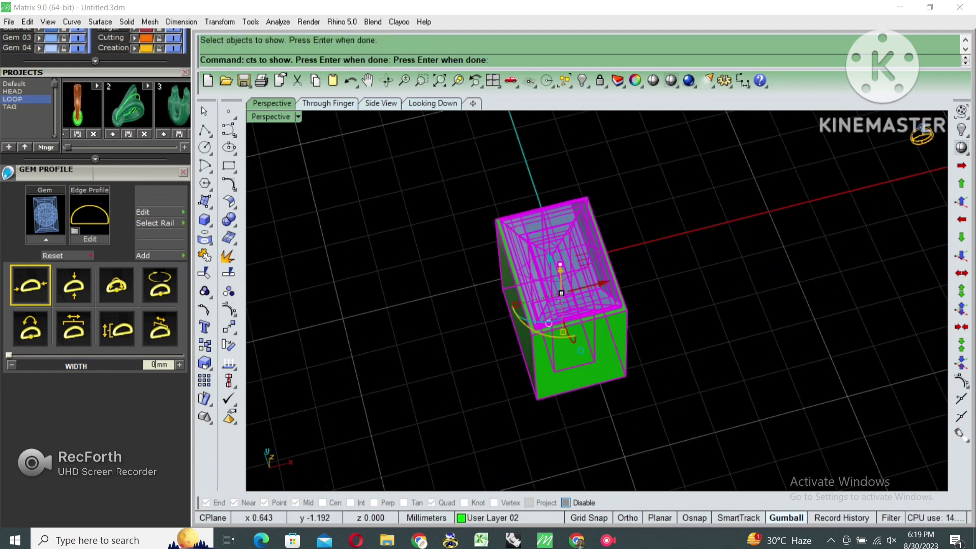
key(ctrl+h)
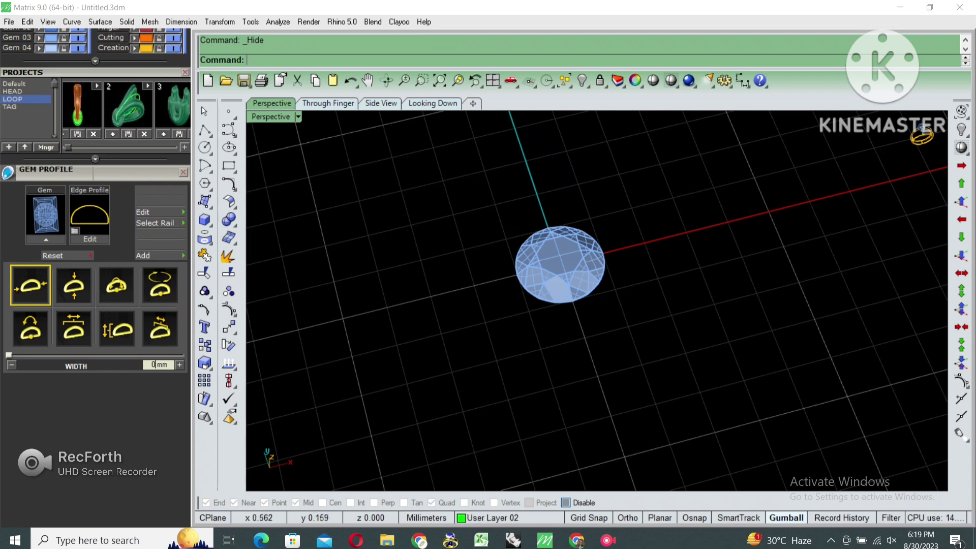
Hide the round gem, leaving its circle outline visible.
key(ctrl+a)
key(Escape)
scroll(548, 264, up, 2)
click(548, 239)
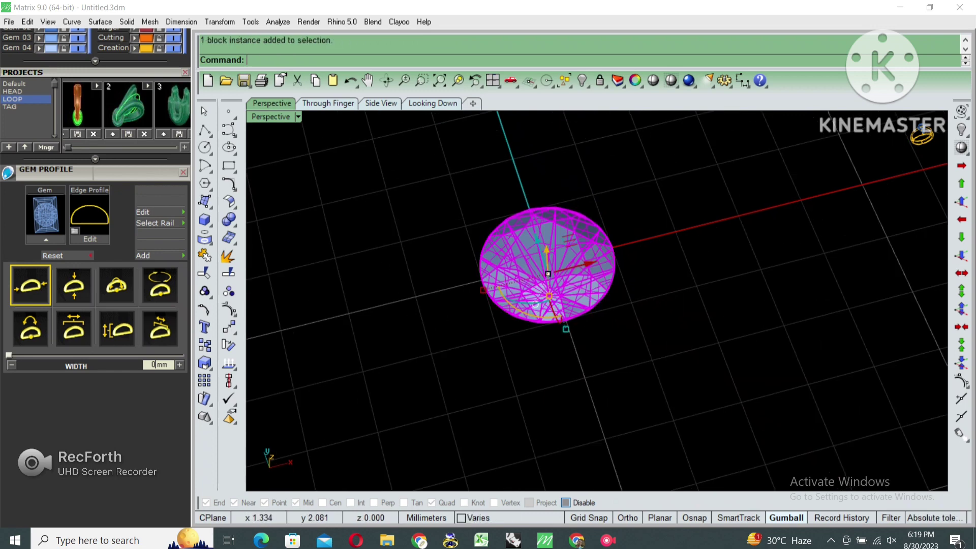
key(ctrl+h)
Offset the circle outline outward by 0.6 mm.
click(549, 323)
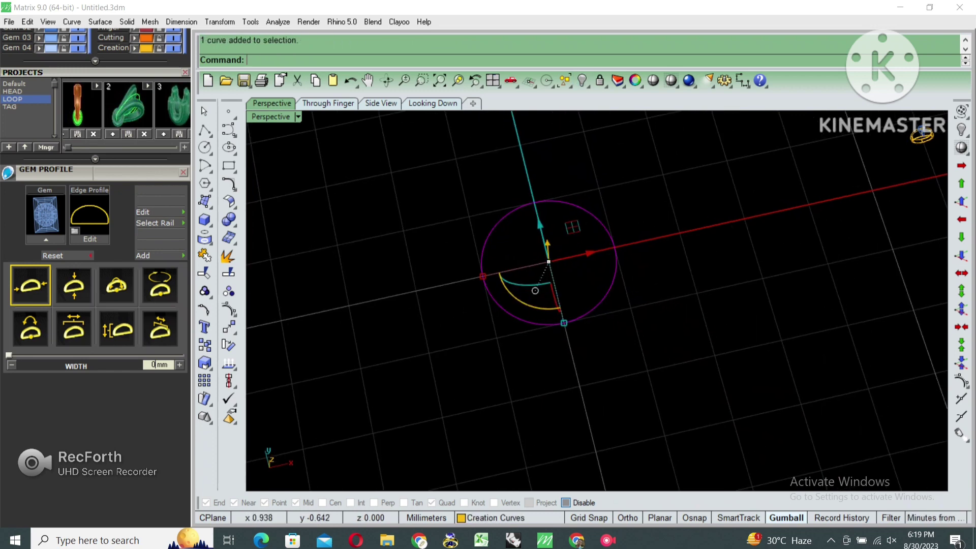
text(offset)
key(Return)
key(Return)
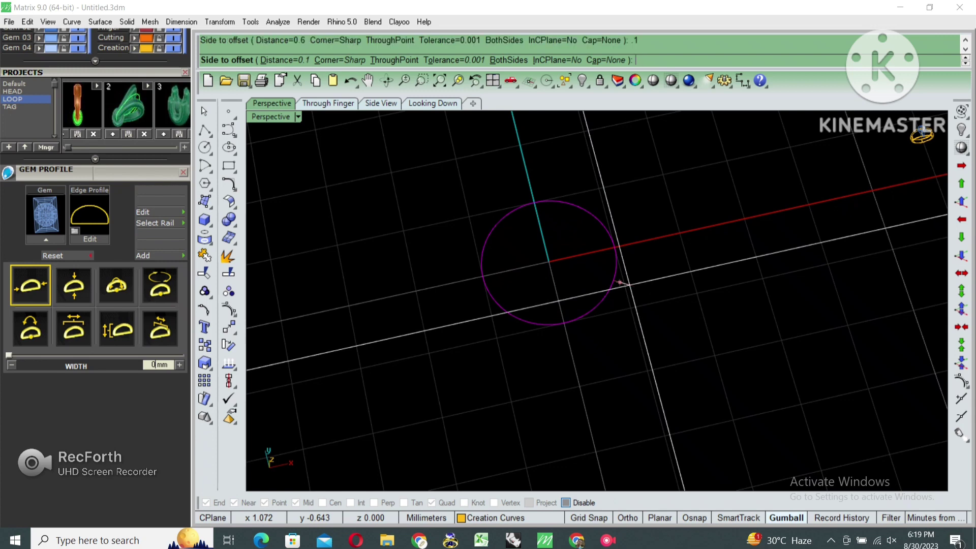
click(619, 277)
key(Return)
text(6)
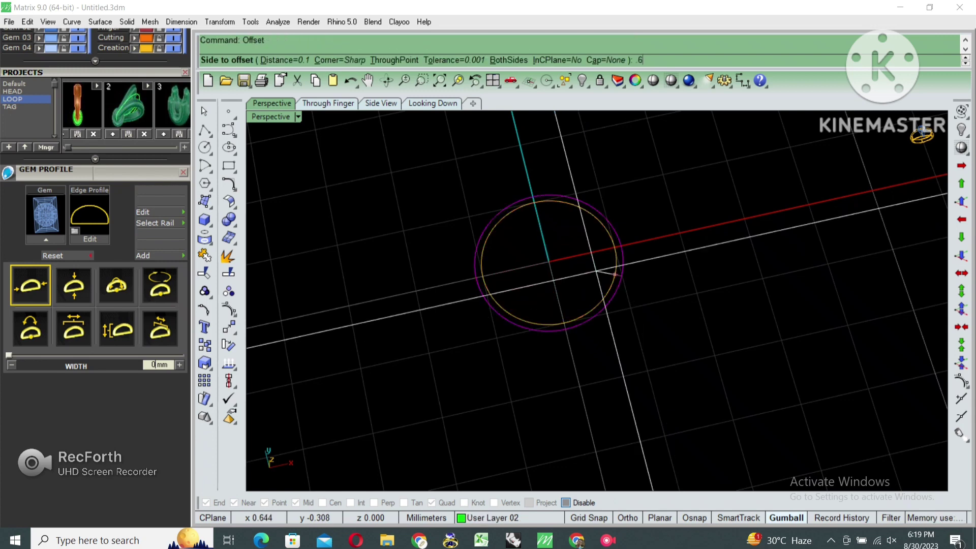
key(Return)
click(549, 263)
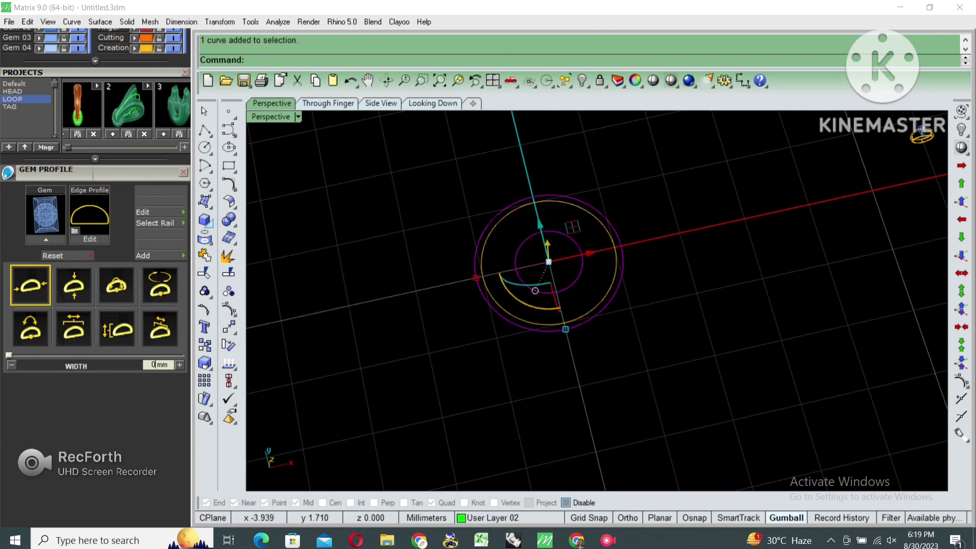
Extrude the two circles into a tube solid and chamfer its edges.
click(204, 220)
click(277, 279)
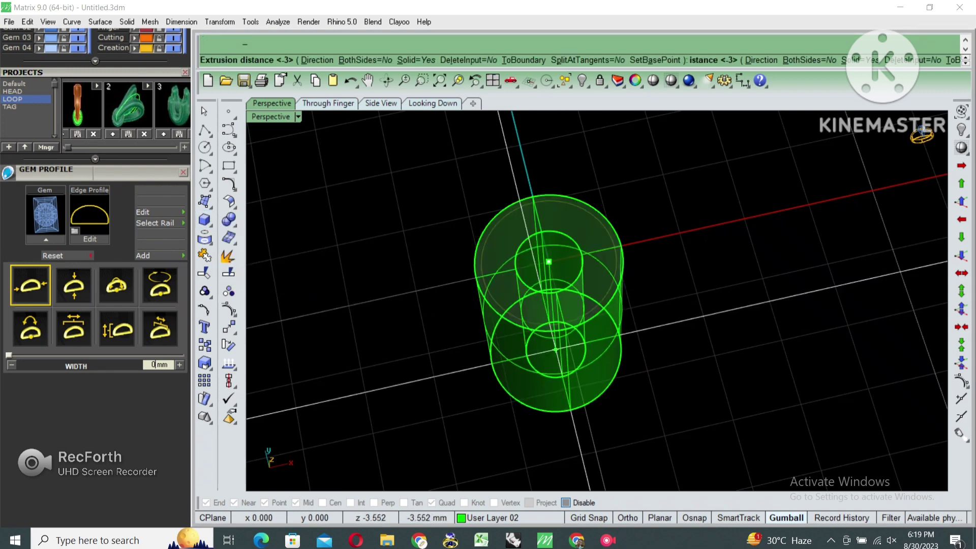
key(Return)
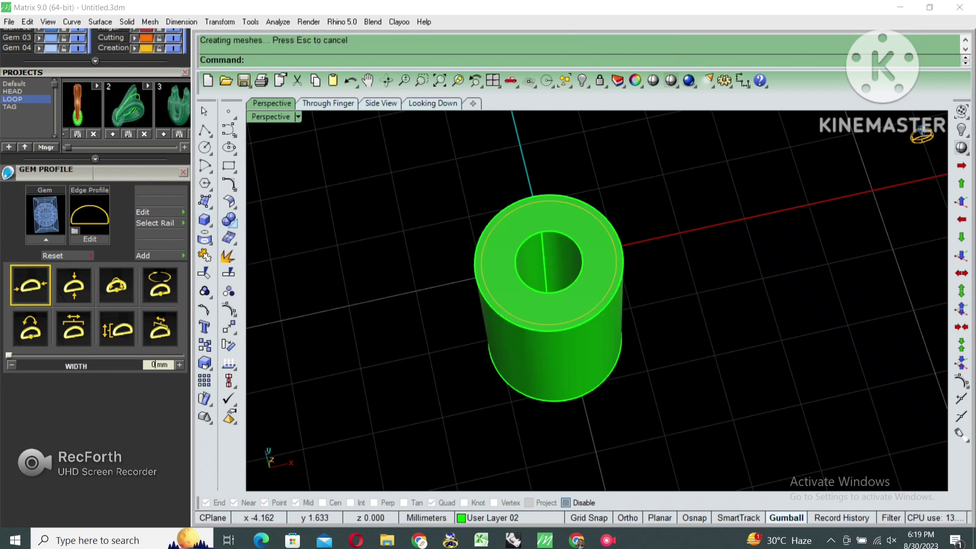
click(229, 219)
click(318, 245)
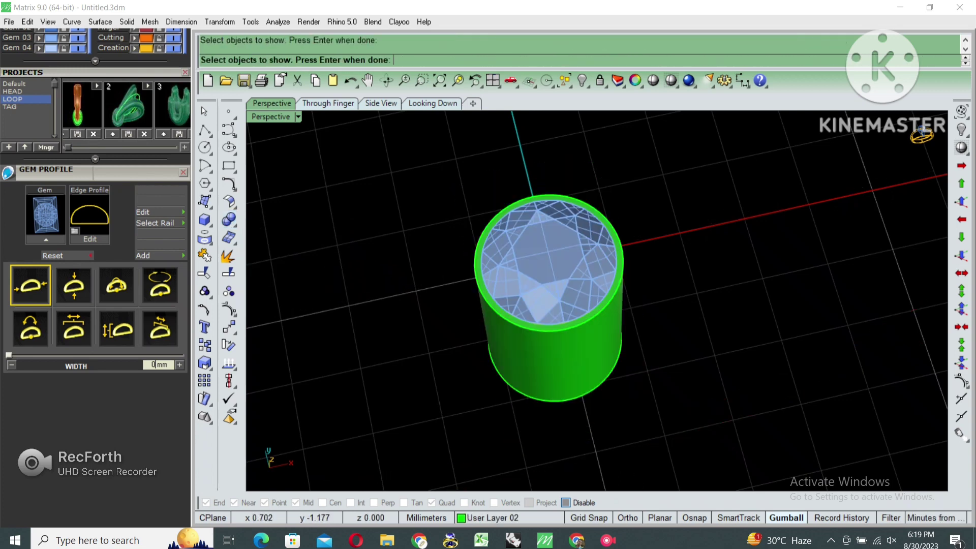
Show the round gem and group it with the tube setting and curves.
key(Return)
click(545, 283)
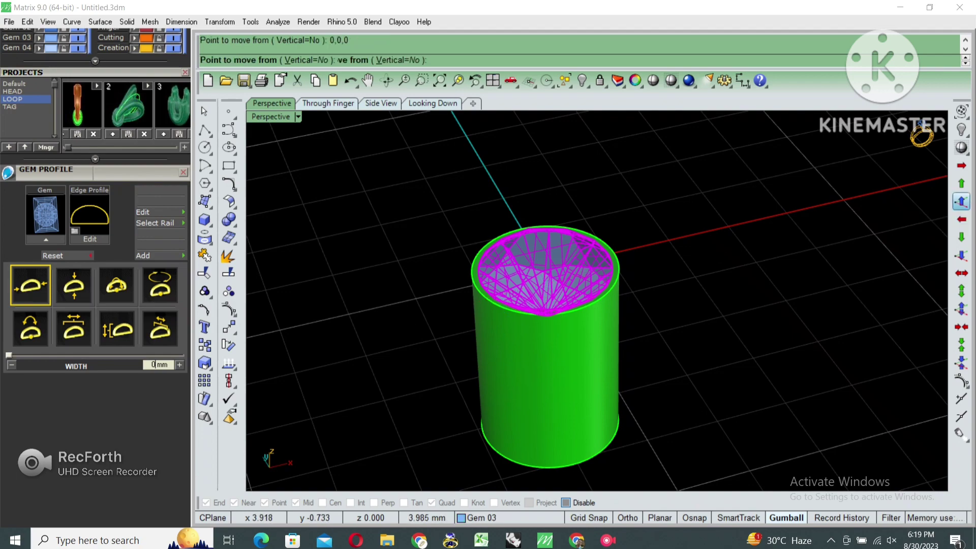
key(Escape)
scroll(675, 245, down, 2)
drag(688, 192, 618, 253)
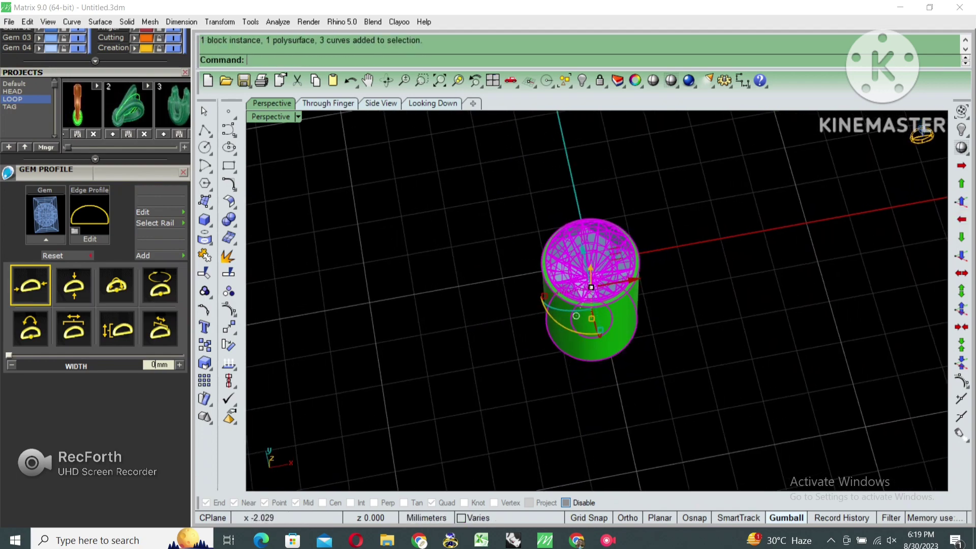
key(ctrl+g)
key(ctrl+F1)
Add a point at the origin and group it with the round gem and its setting.
key(Escape)
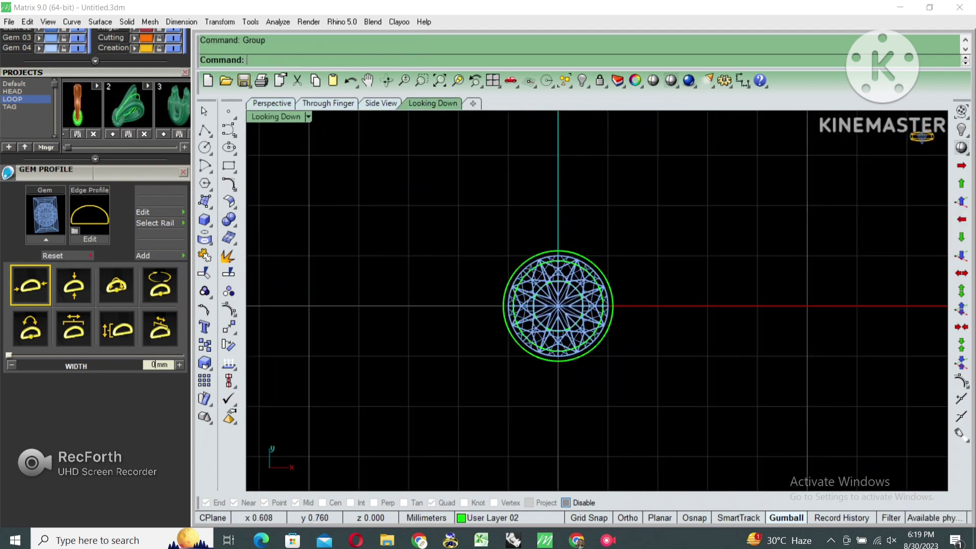
scroll(591, 268, down, 2)
key(ctrl+shift+h)
key(Escape)
scroll(584, 283, up, 3)
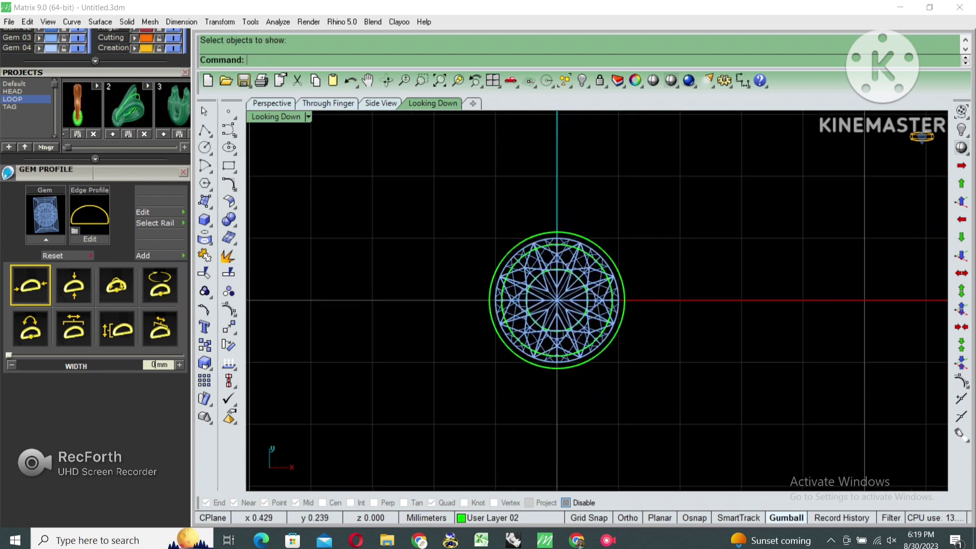
click(229, 111)
text(0)
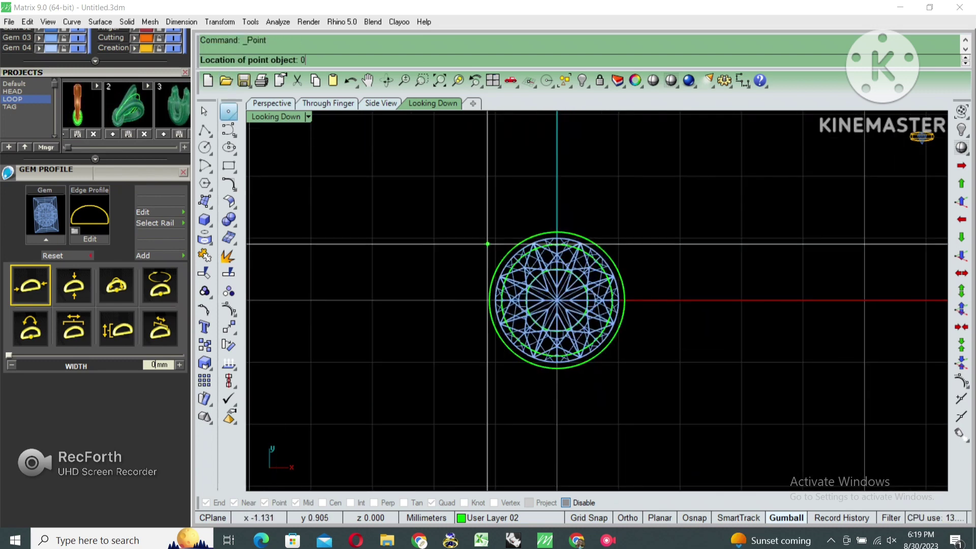
key(Return)
drag(415, 180, 626, 372)
key(ctrl+g)
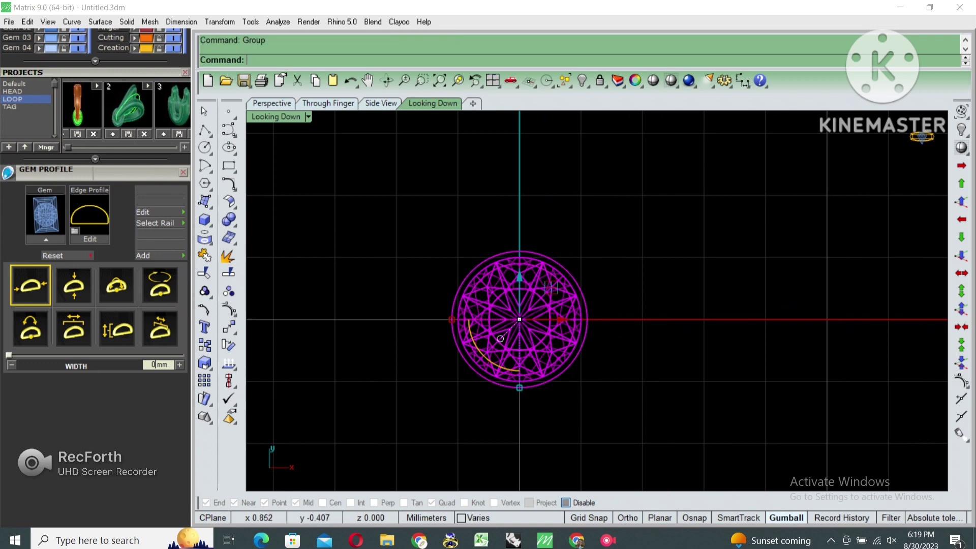
Show the hidden baguette box and move it below the round gem.
key(ctrl+shift+alt+h)
key(ctrl+a)
key(Return)
key(ctrl+a)
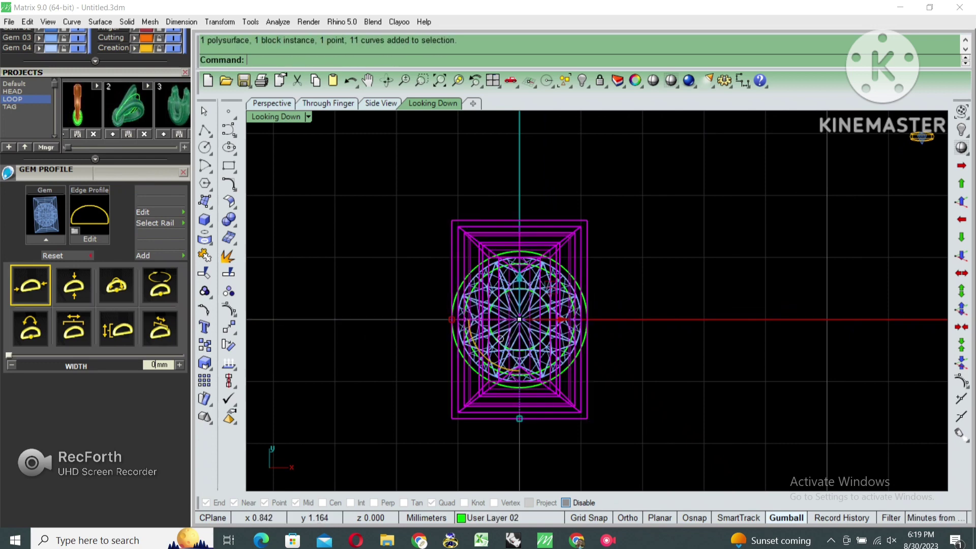
scroll(612, 281, down, 2)
text(m)
key(Return)
click(591, 235)
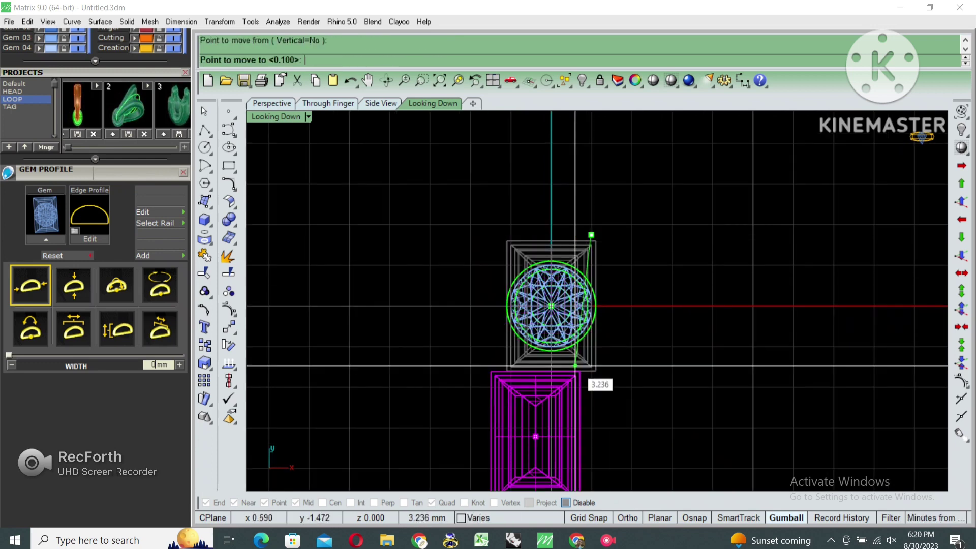
click(591, 352)
right_drag(533, 443, 538, 374)
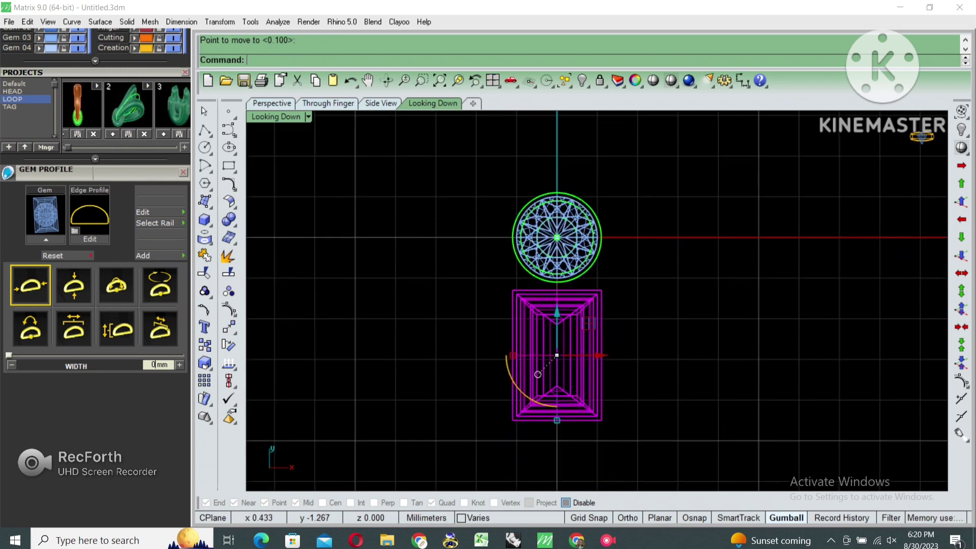
Move the baguette box up so it touches the round gem's setting.
key(Return)
scroll(555, 304, up, 2)
scroll(555, 303, up, 3)
click(575, 273)
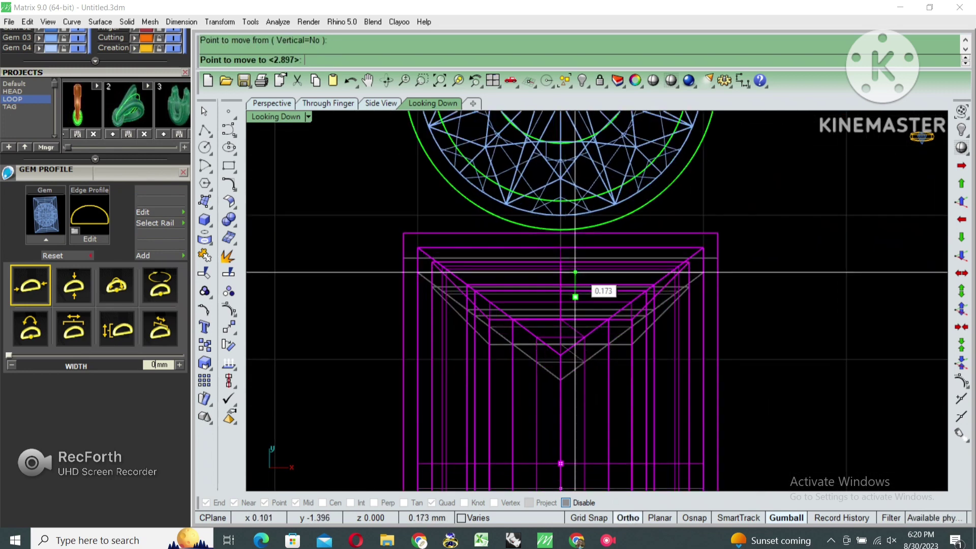
click(575, 295)
scroll(578, 277, down, 3)
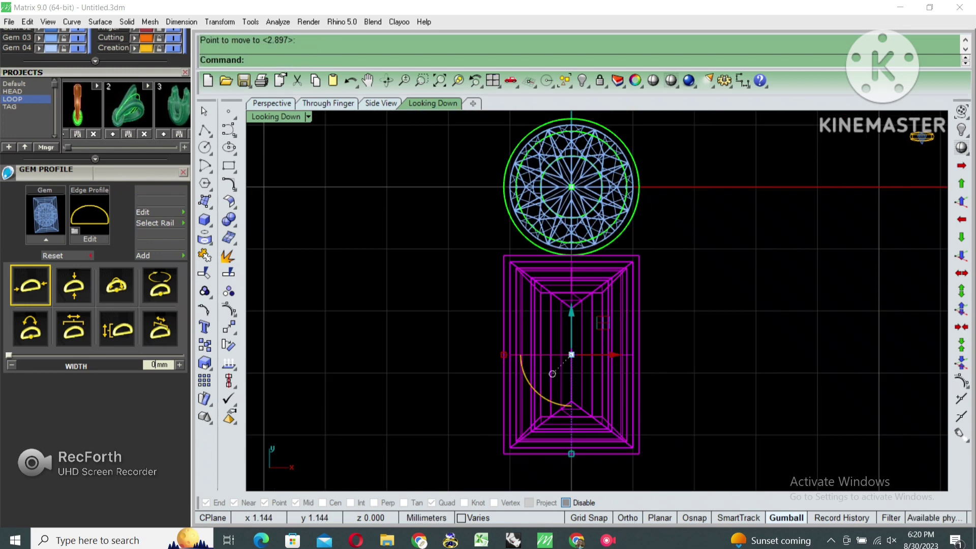
key(Escape)
Switch to shaded display and move the round gem and box up together.
key(ctrl+alt+s)
scroll(553, 356, down, 2)
scroll(553, 356, down, 2)
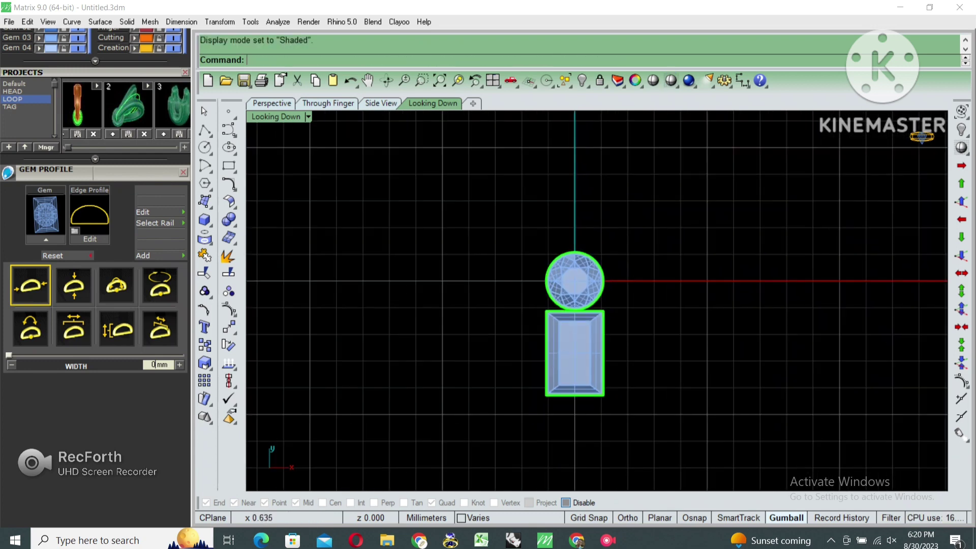
drag(489, 217, 650, 442)
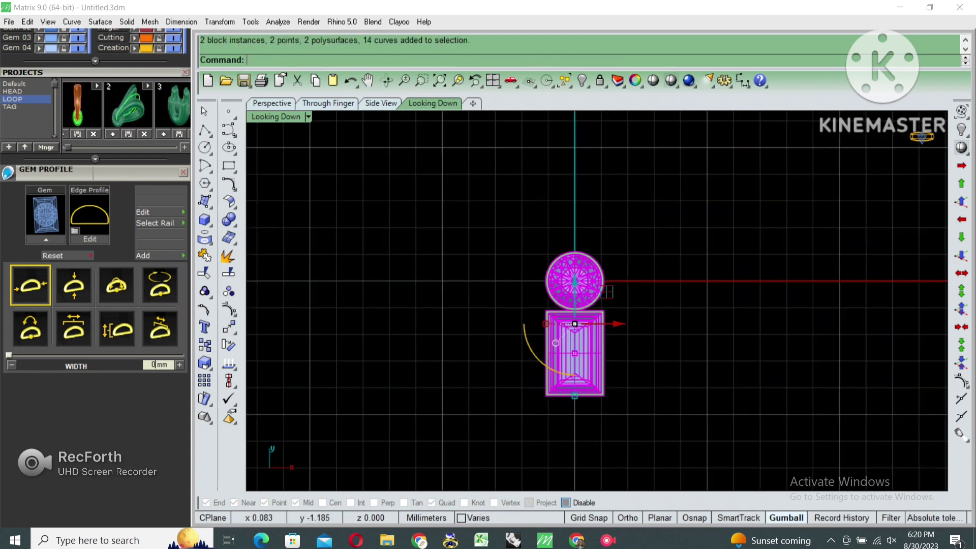
drag(575, 284, 574, 250)
scroll(606, 256, up, 2)
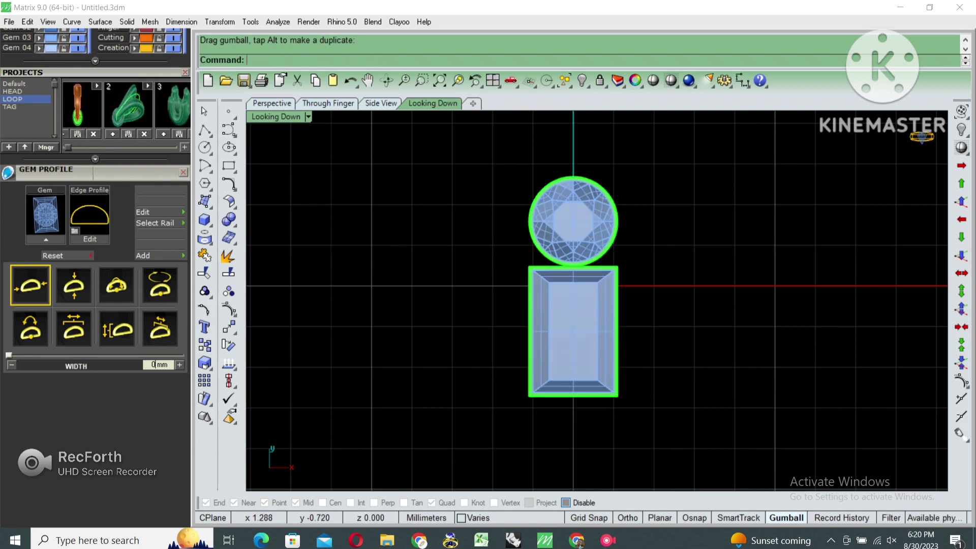
scroll(497, 320, down, 1)
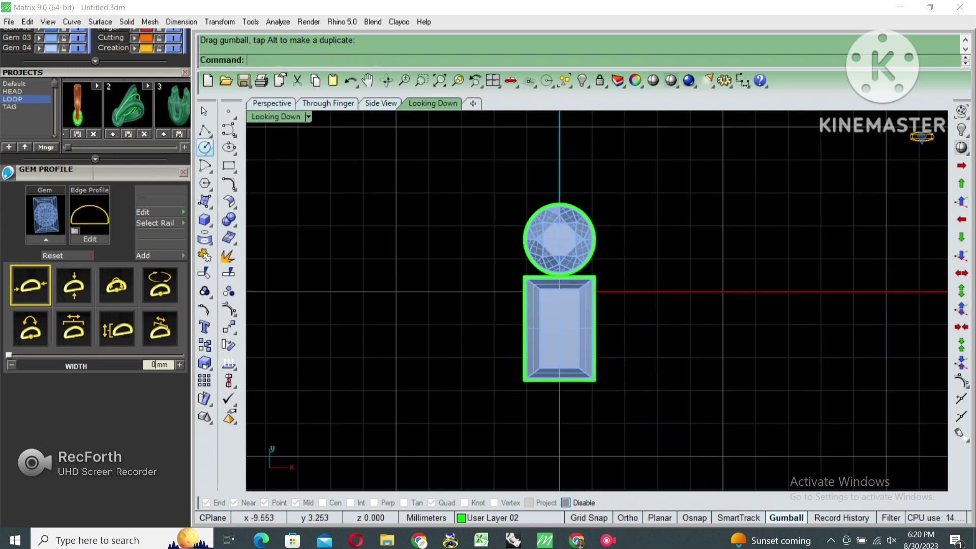
click(205, 148)
scroll(523, 270, up, 2)
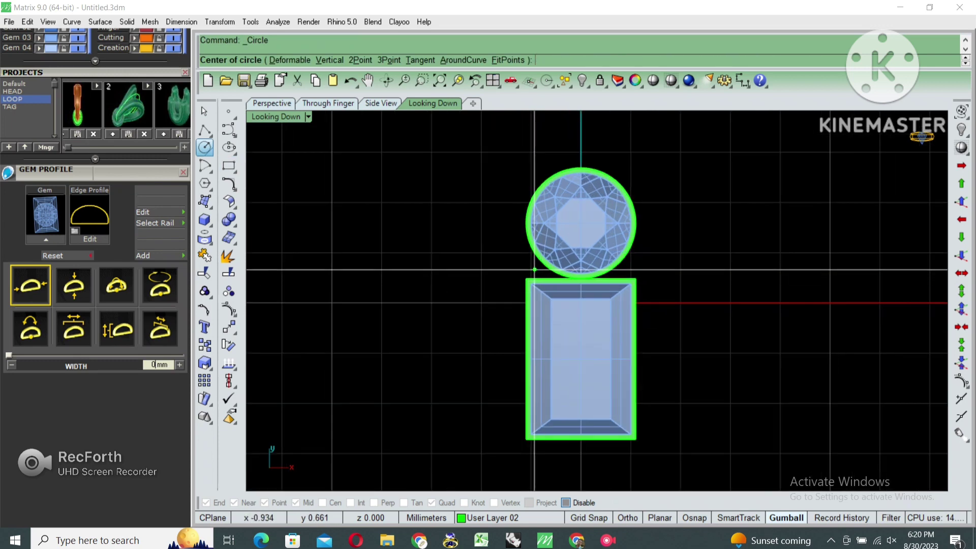
Group all objects in the scene together.
key(Escape)
scroll(534, 270, down, 3)
key(ctrl+a)
key(ctrl+g)
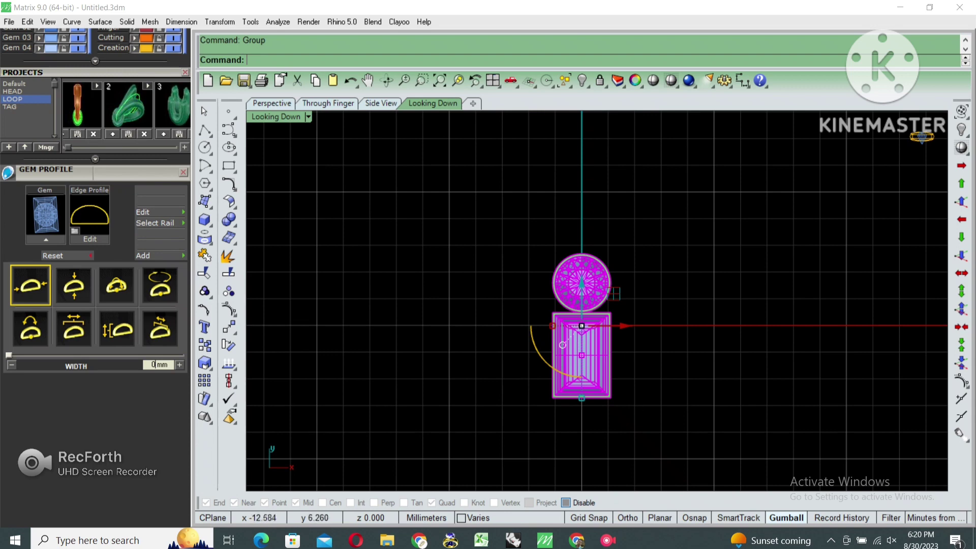
Draw a 0.8 mm circle centred between the round and baguette settings.
click(205, 147)
scroll(583, 332, up, 3)
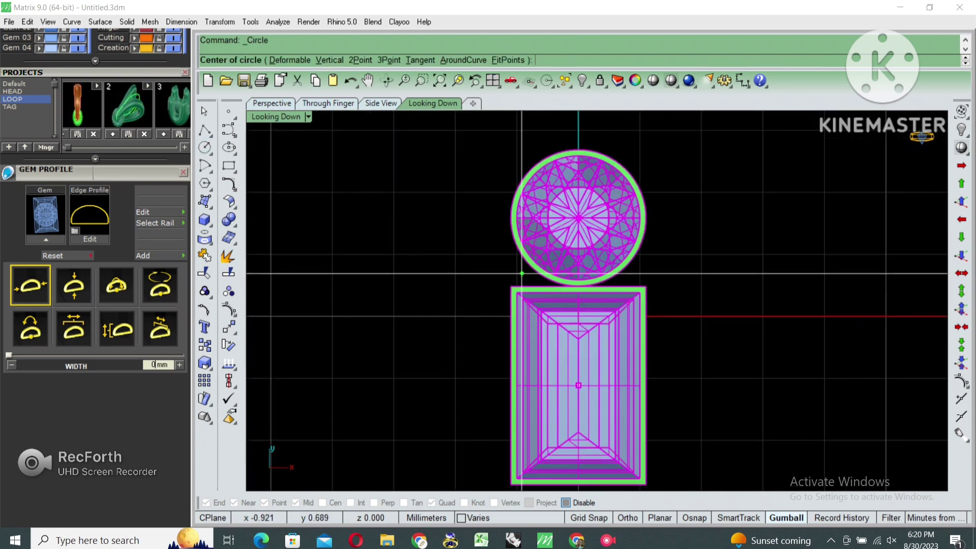
click(522, 274)
text(8)
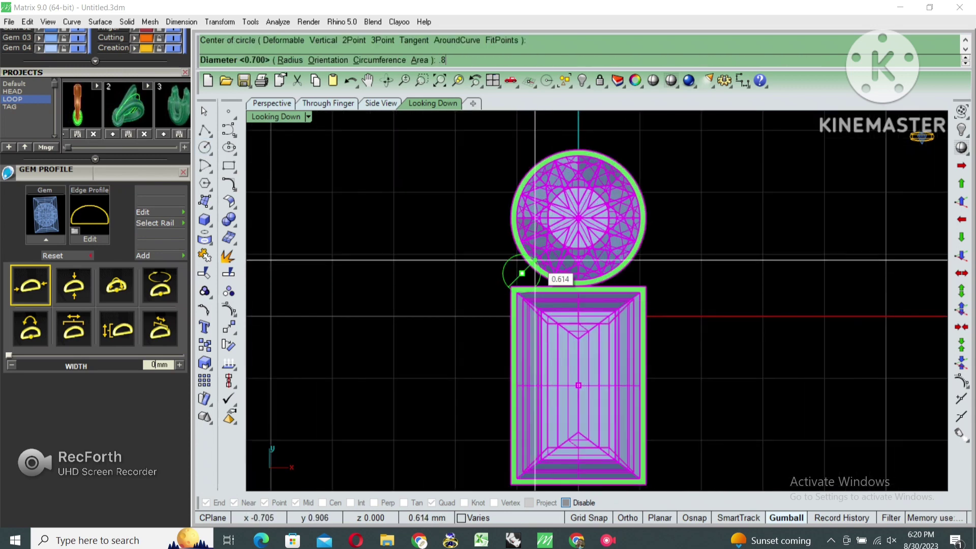
key(Return)
click(464, 235)
click(502, 293)
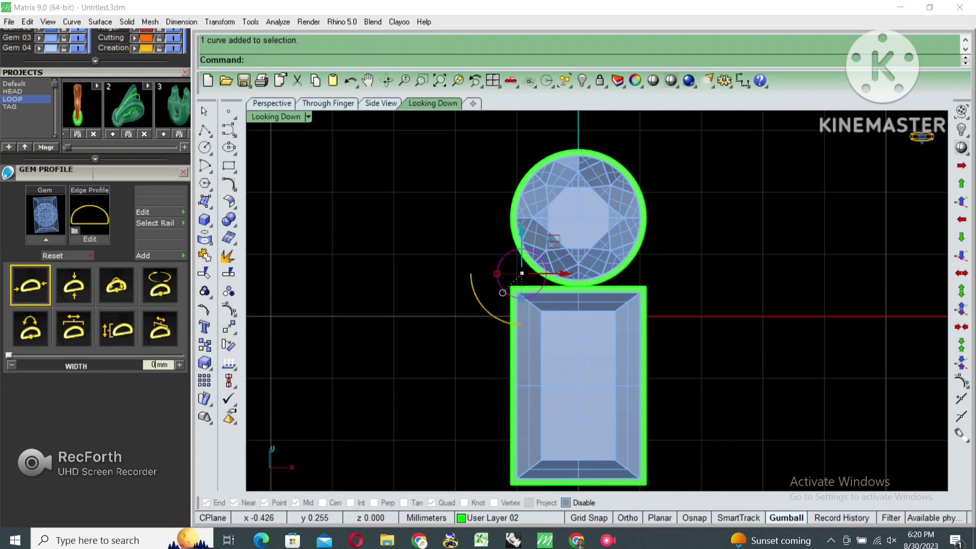
Nudge the small circle into the gap and select it with its point.
scroll(554, 299, up, 2)
text(m)
key(Return)
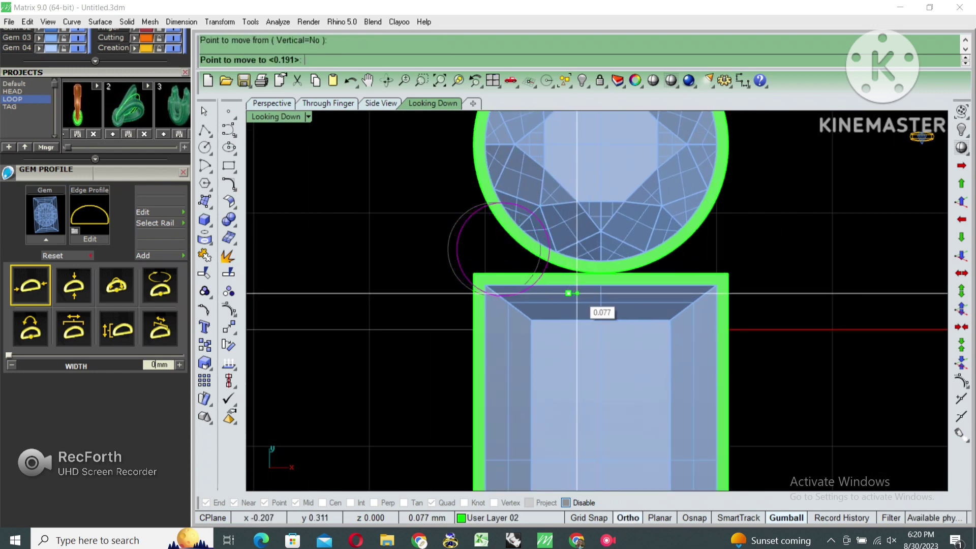
click(569, 293)
key(Return)
click(575, 285)
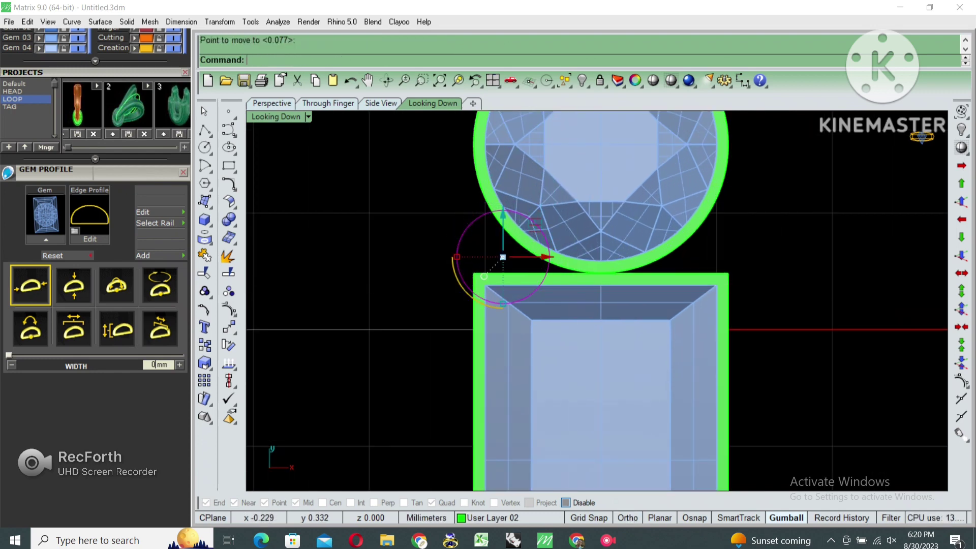
click(502, 257)
scroll(581, 291, down, 2)
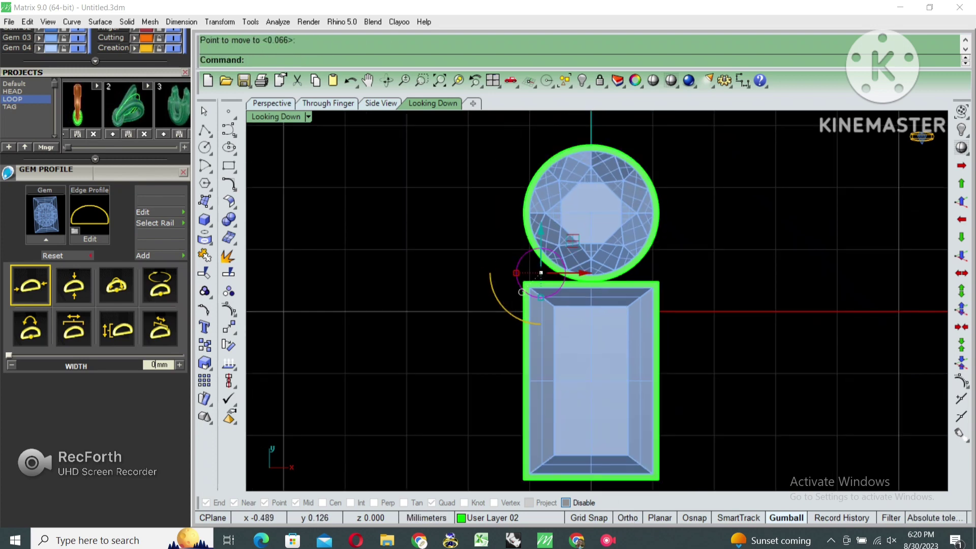
text(a)
key(Escape)
drag(531, 217, 456, 322)
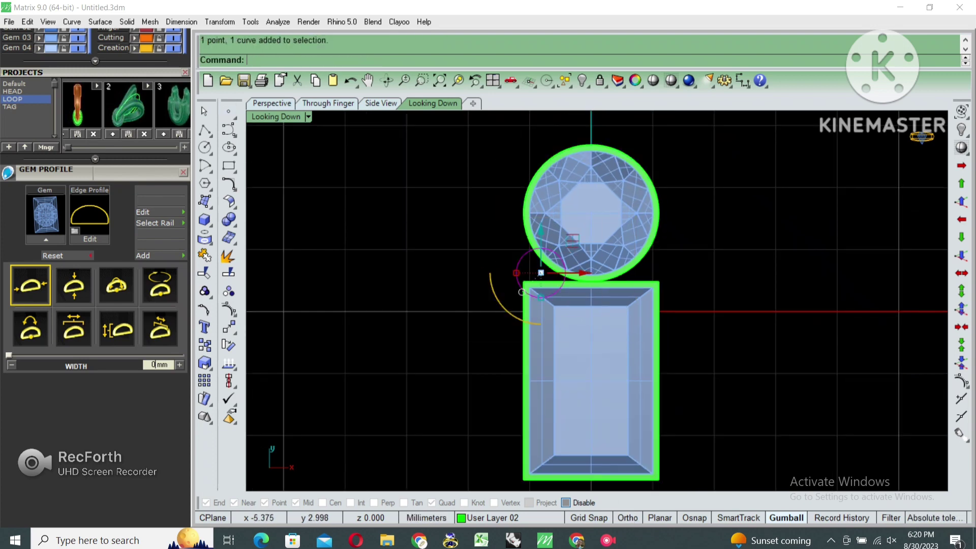
key(ctrl+Tab)
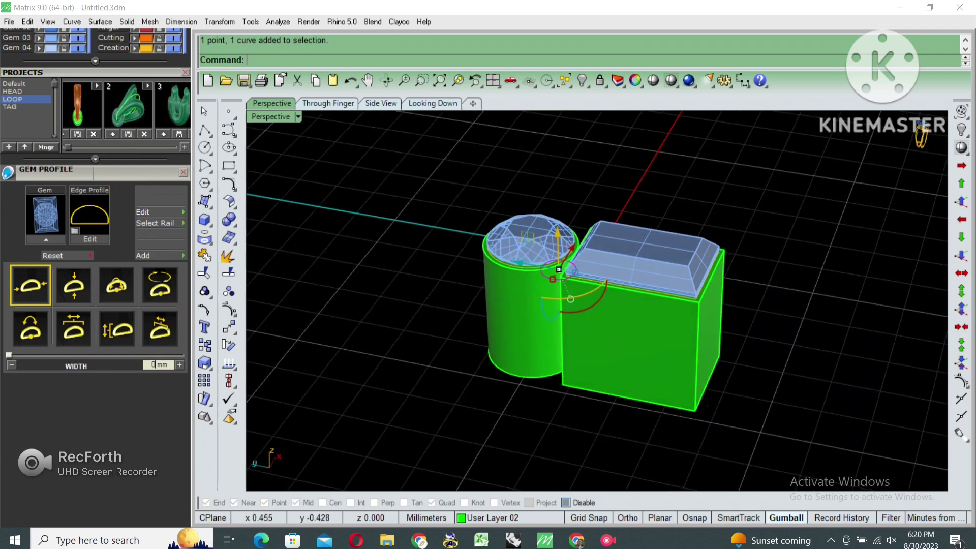
Extrude the small circle into a cylinder and stretch it taller with Scale1D.
click(558, 269)
right_drag(559, 269, 561, 278)
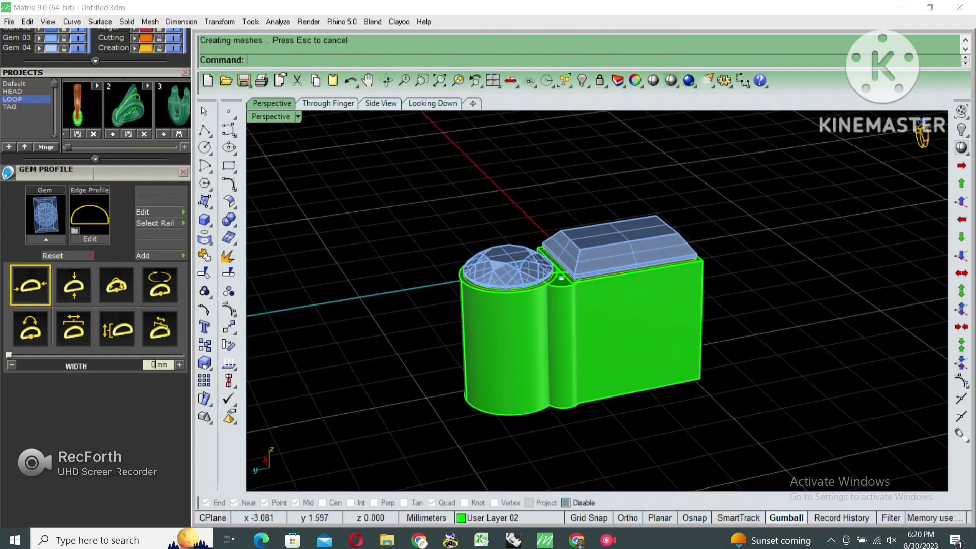
text(scale1d)
key(Return)
scroll(562, 392, up, 3)
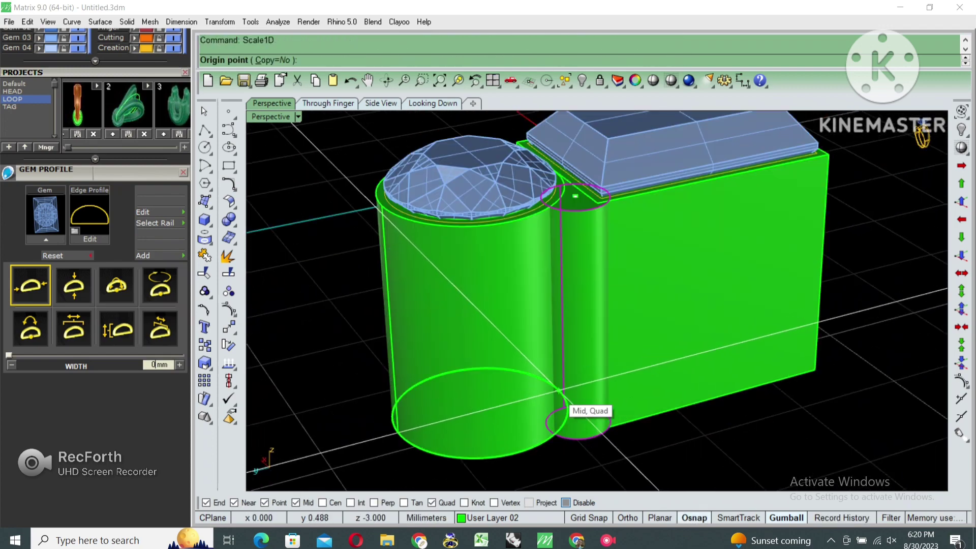
click(564, 408)
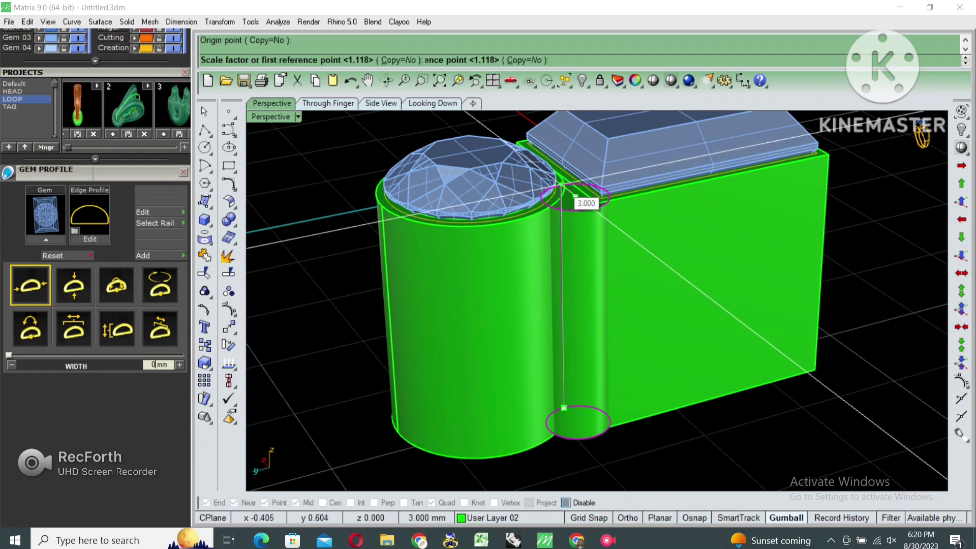
click(562, 185)
scroll(561, 193, down, 3)
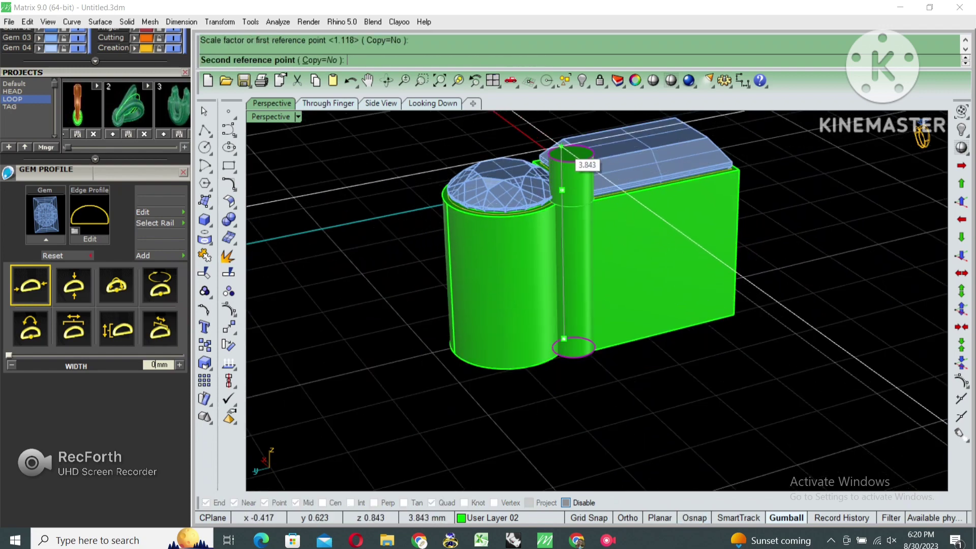
click(561, 136)
Fillet the setting's edges with radius 0.3 and select all its parts.
right_drag(571, 239, 691, 239)
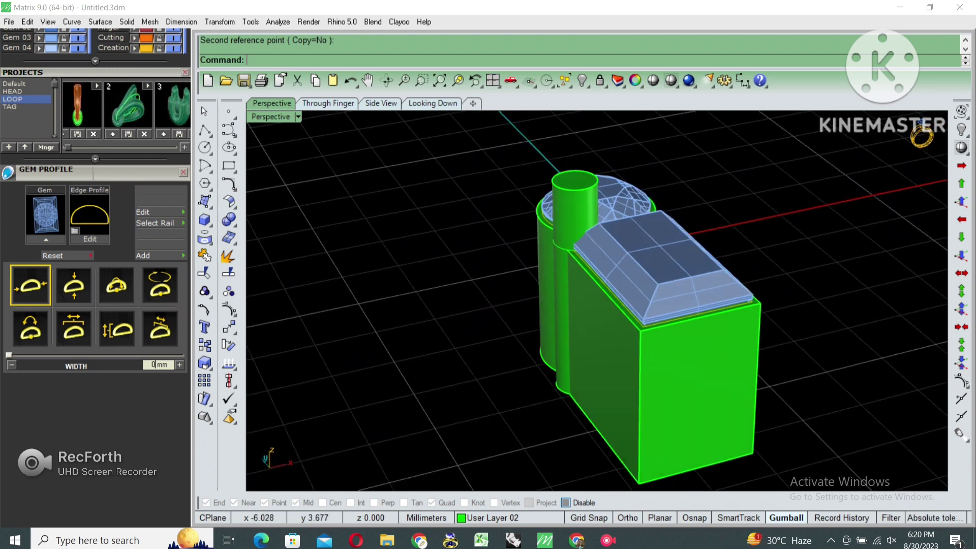
drag(229, 219, 308, 254)
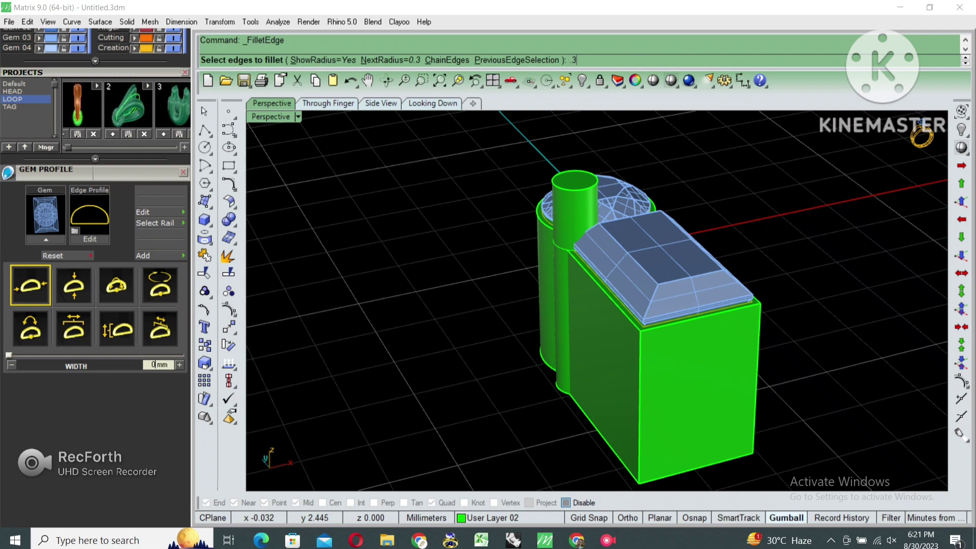
key(Return)
key(Return)
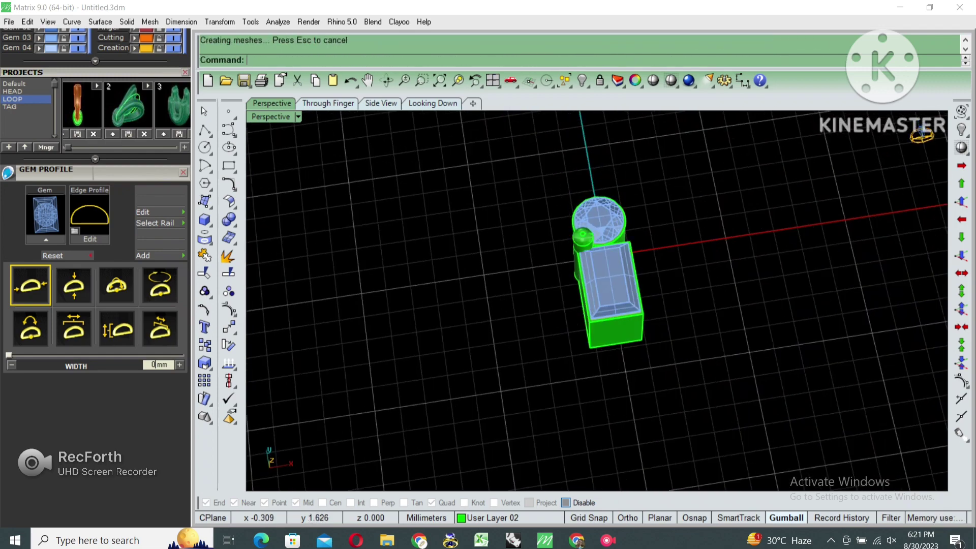
drag(512, 217, 595, 319)
Group the parts and mirror the prong ball across a vertical line in top view.
key(ctrl+g)
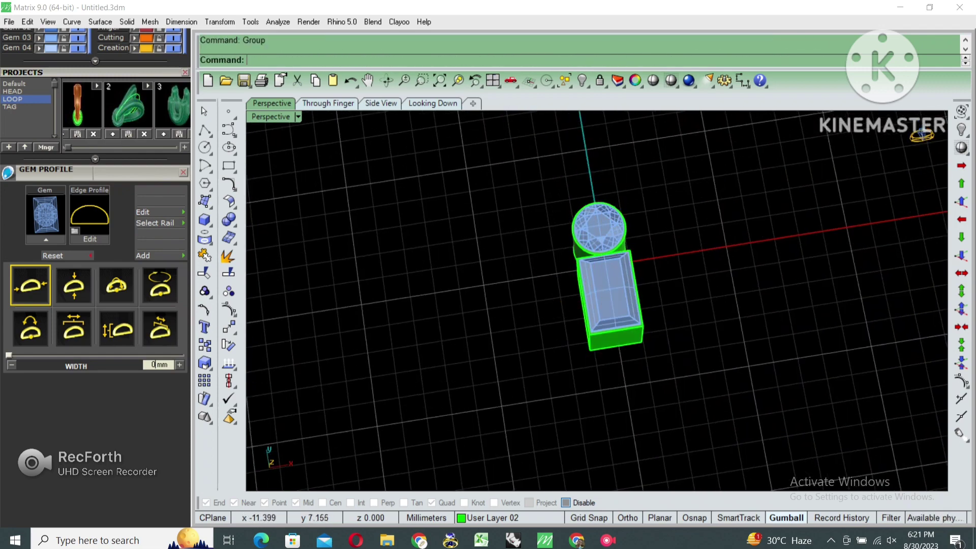
click(432, 103)
scroll(559, 300, down, 3)
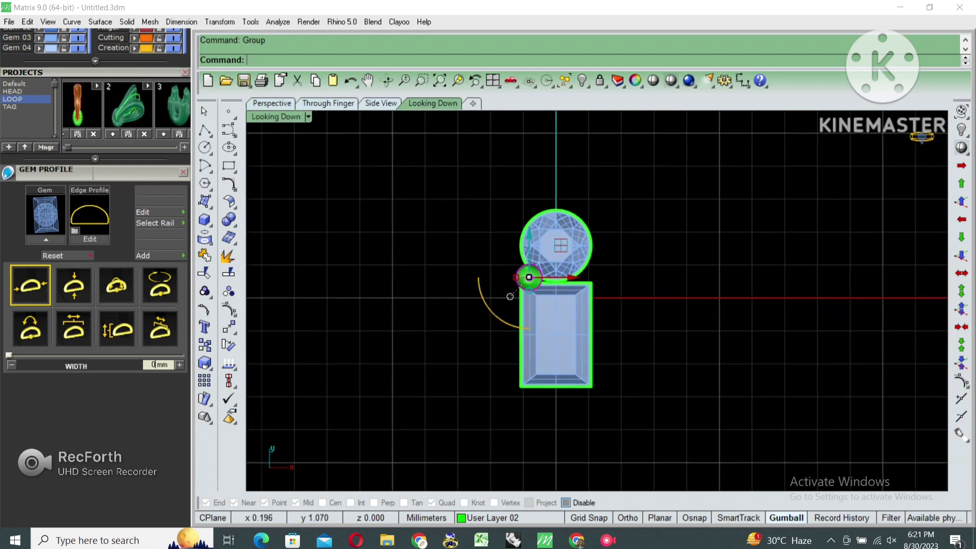
text(mirror)
key(Return)
click(557, 263)
click(557, 355)
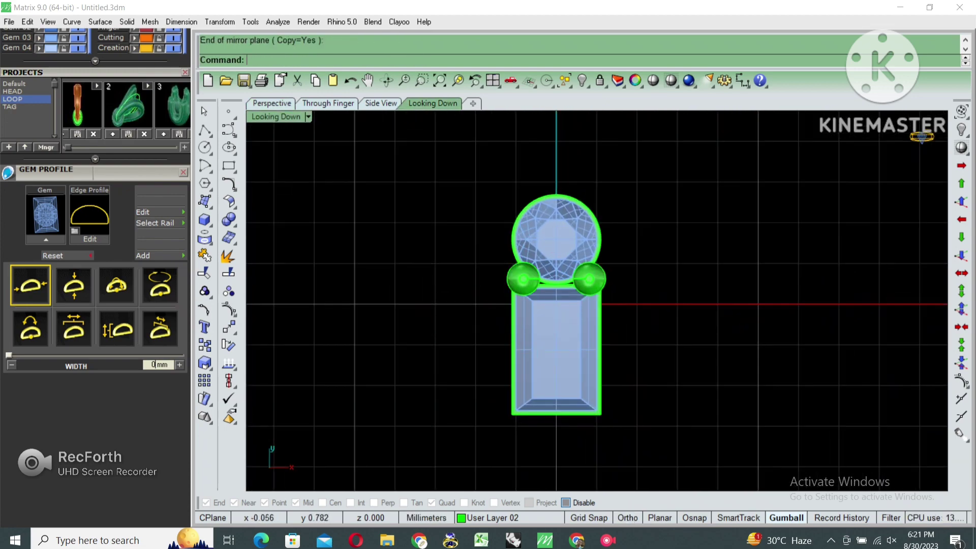
Mirror the whole baguette-and-round setting to create a copy below.
key(ctrl+a)
right_drag(670, 324, 680, 307)
key(Return)
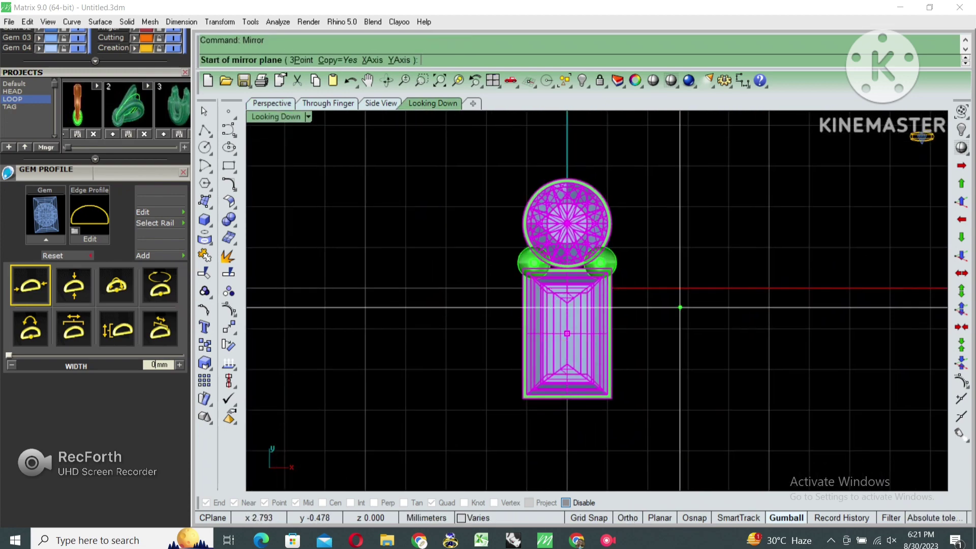
key(Return)
click(699, 323)
key(ctrl+a)
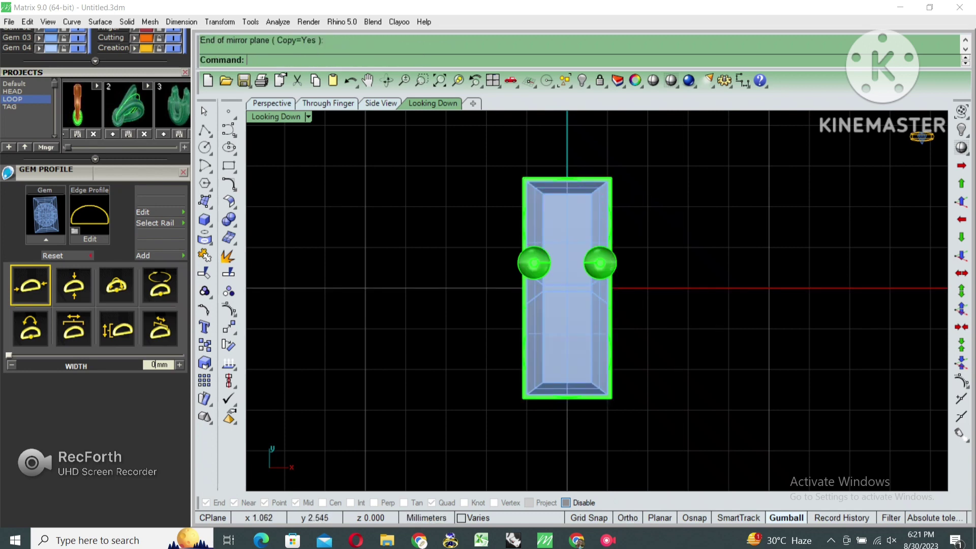
Slide the mirrored pair left and align it beside the originals with Move.
drag(607, 284, 524, 239)
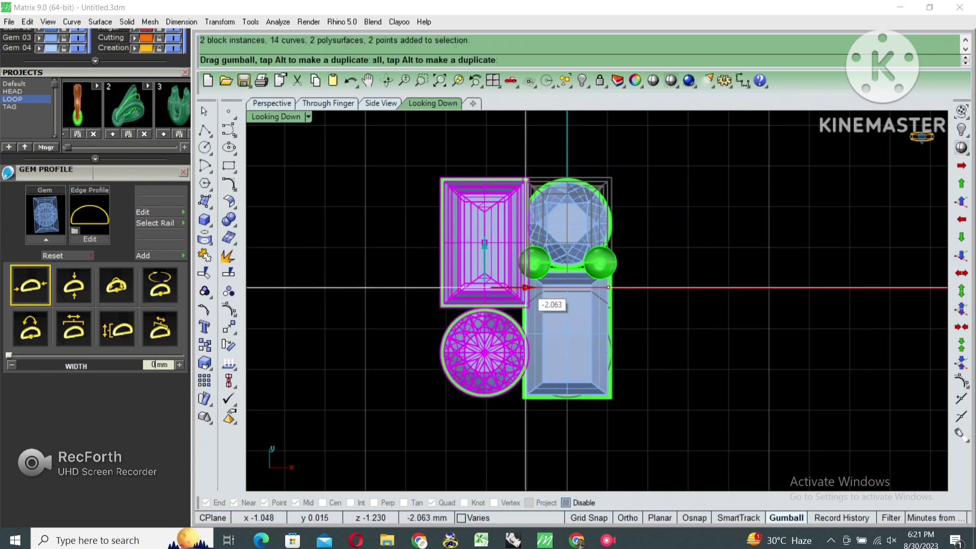
scroll(531, 233, up, 4)
right_drag(419, 353, 479, 346)
text(m)
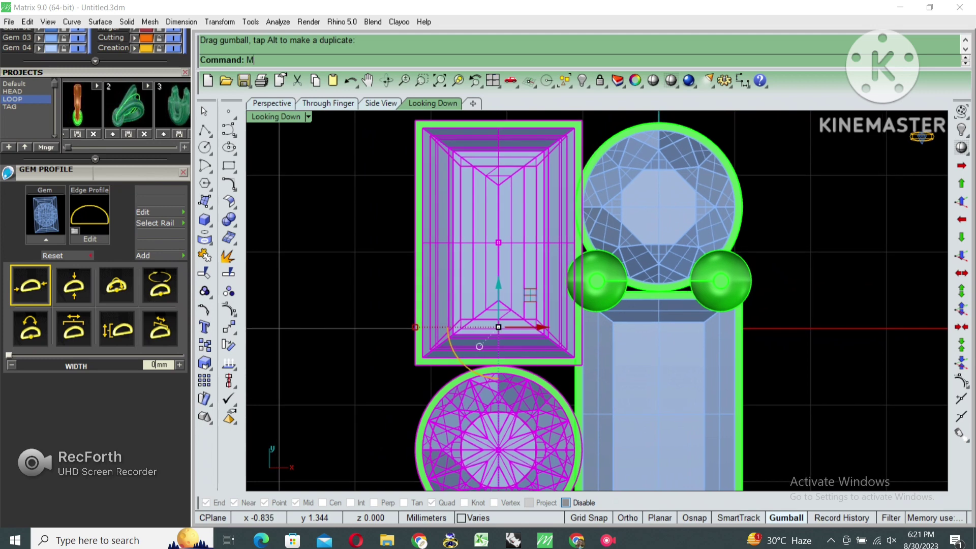
key(Return)
click(622, 228)
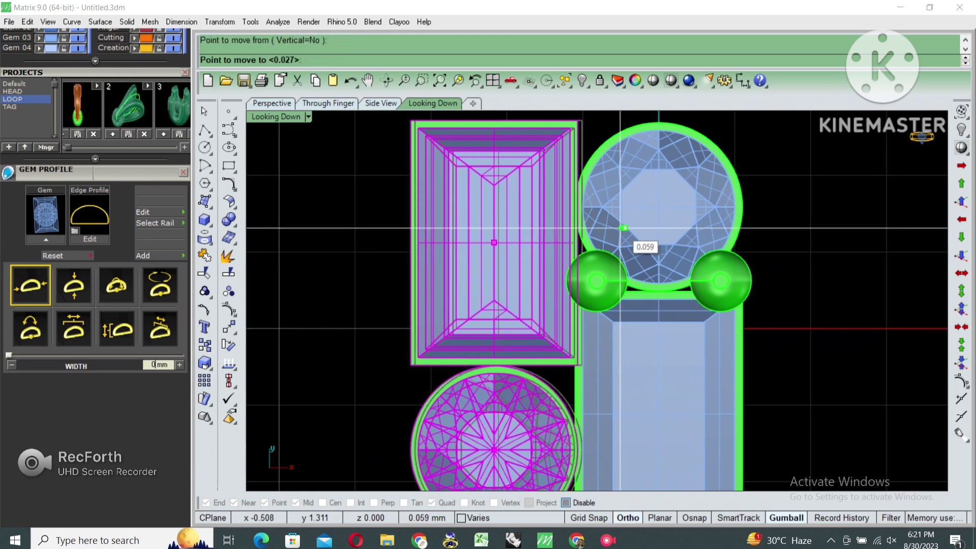
click(624, 228)
key(Escape)
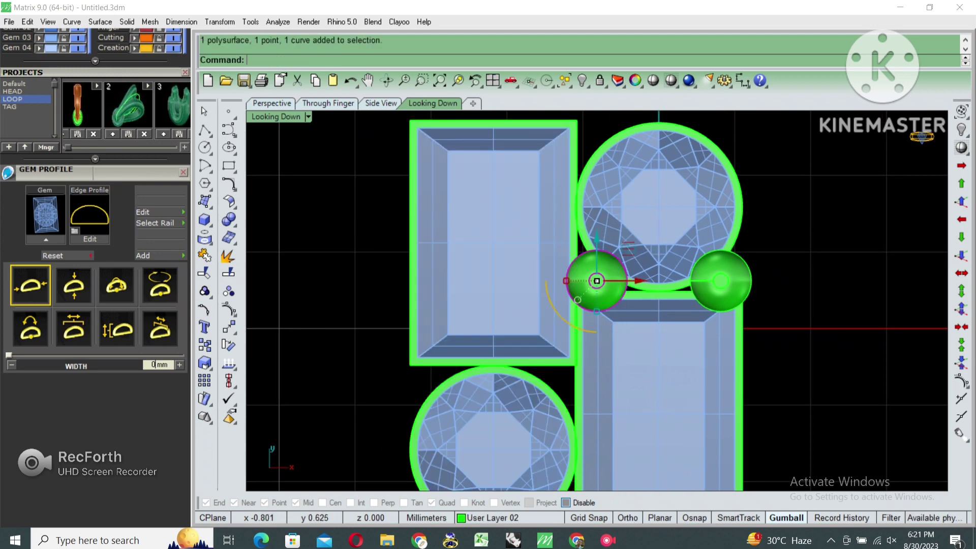
scroll(635, 305, down, 3)
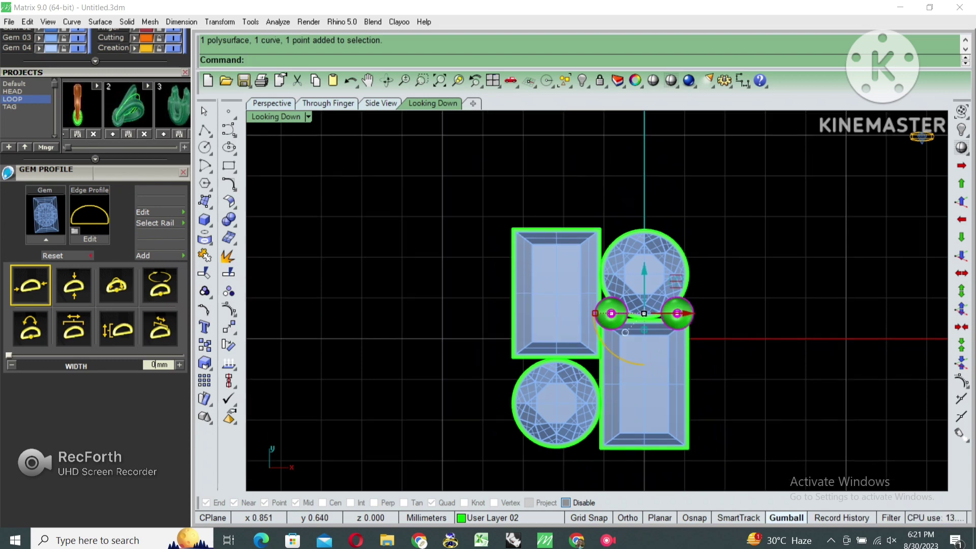
click(228, 327)
click(685, 316)
Copy the two side prong balls straight up to the round gem's top.
scroll(680, 246, up, 1)
key(F8)
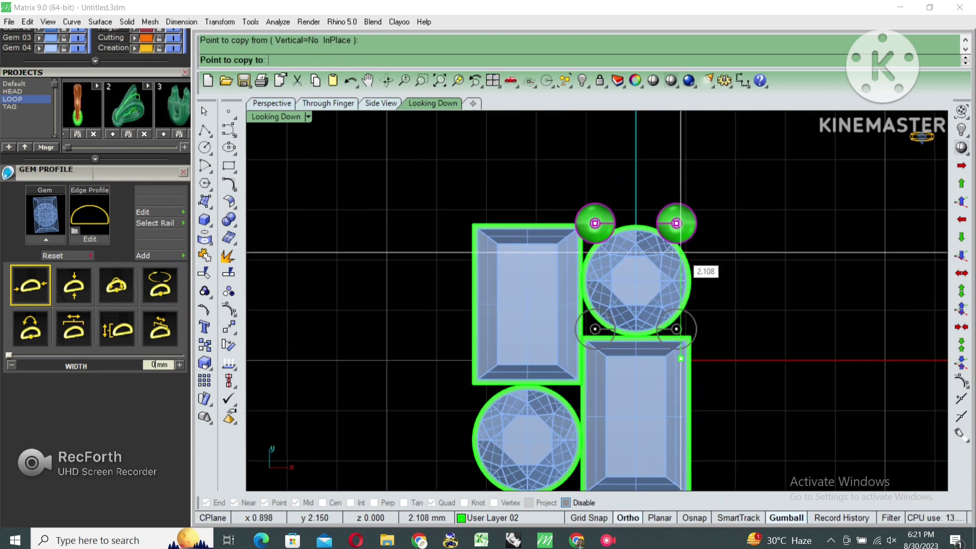
click(681, 359)
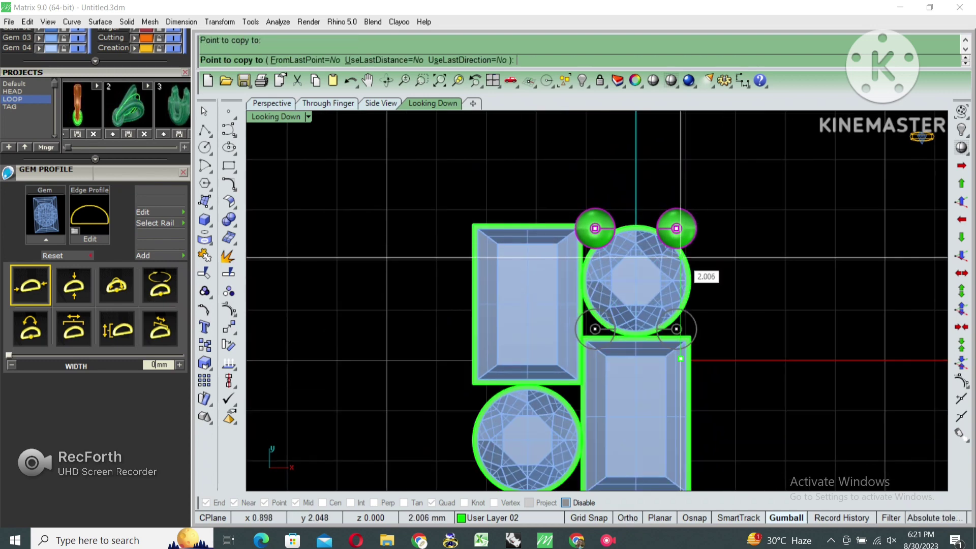
key(Return)
Nudge the upper-left prong ball toward the gem and delete the upper-right one.
click(576, 248)
scroll(576, 247, up, 2)
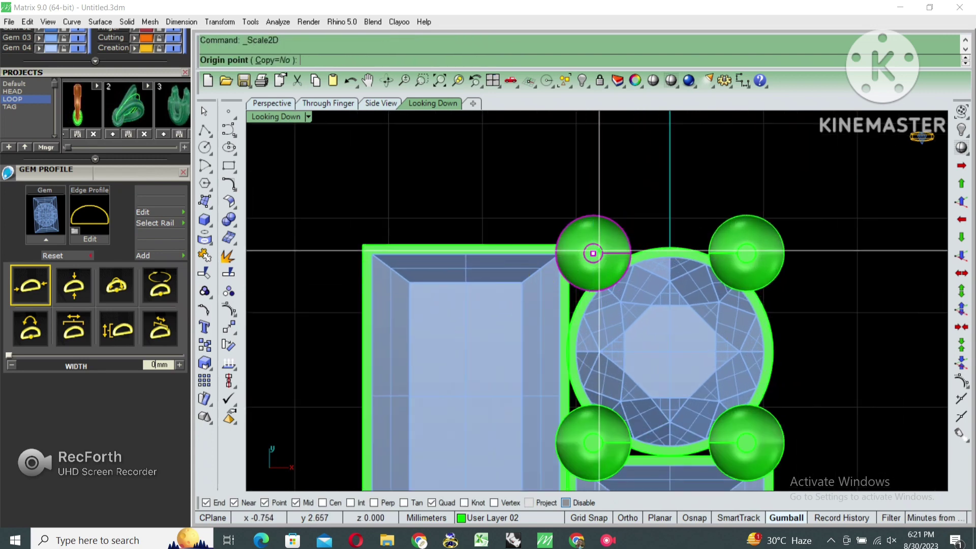
click(593, 253)
click(666, 253)
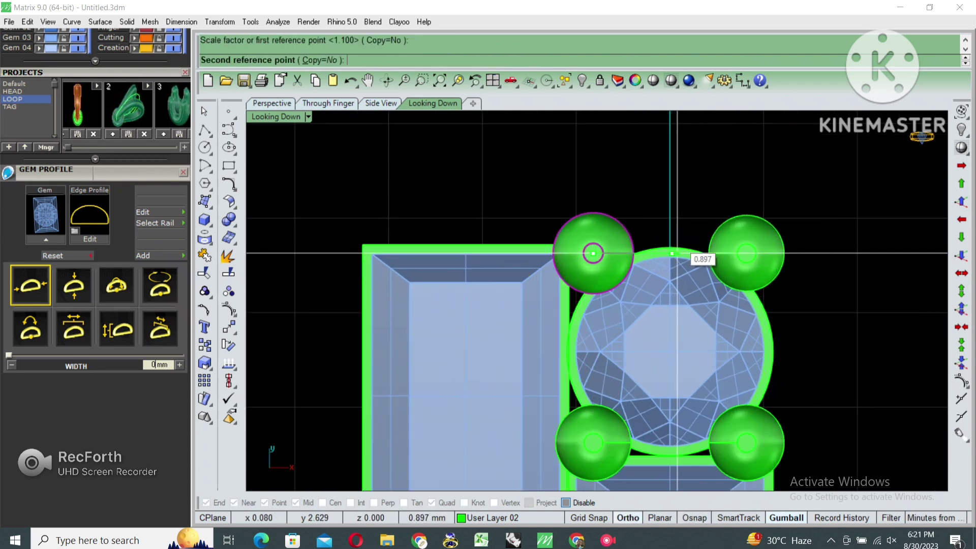
key(Escape)
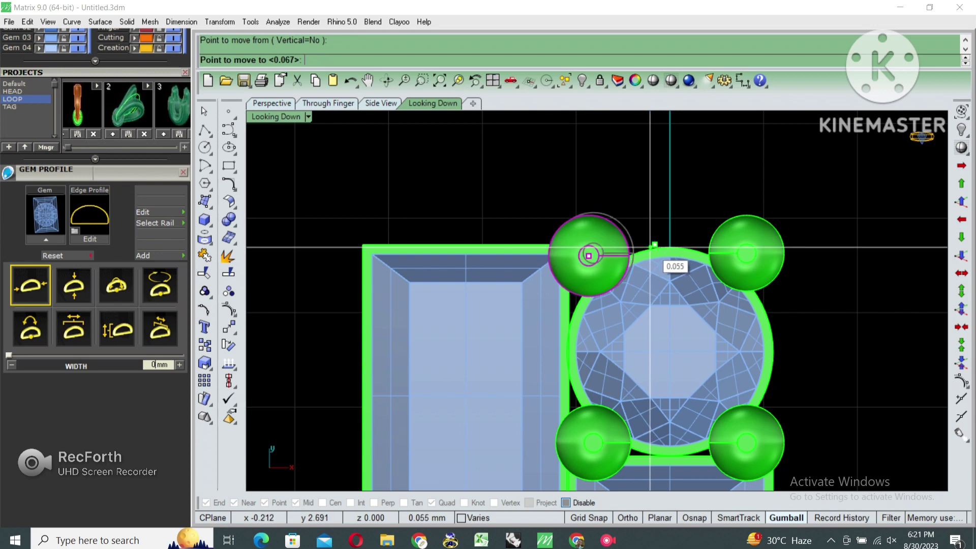
click(651, 253)
click(746, 253)
key(Delete)
click(586, 262)
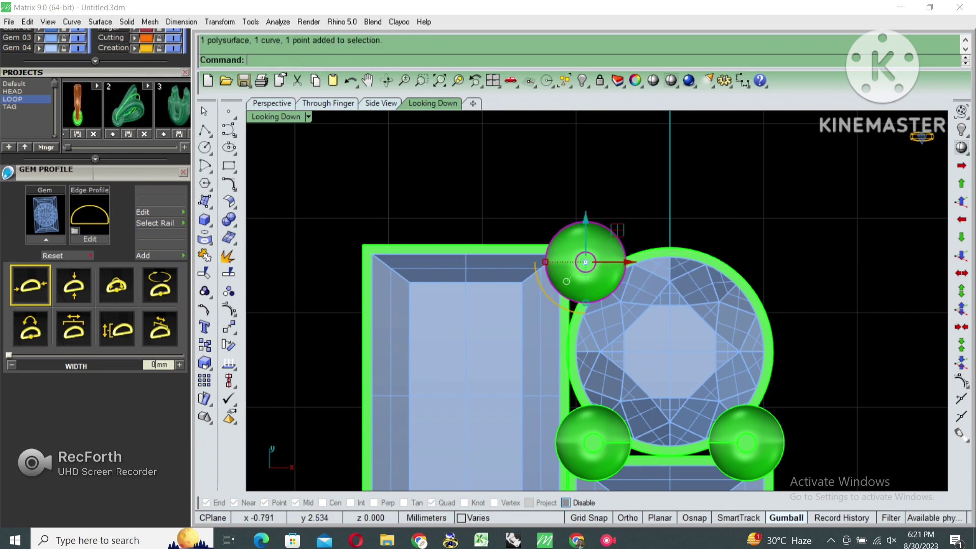
scroll(640, 239, down, 3)
Mirror the upper-left prong ball across a vertical line to recreate the upper-right ball.
text(mirror)
key(Return)
click(652, 244)
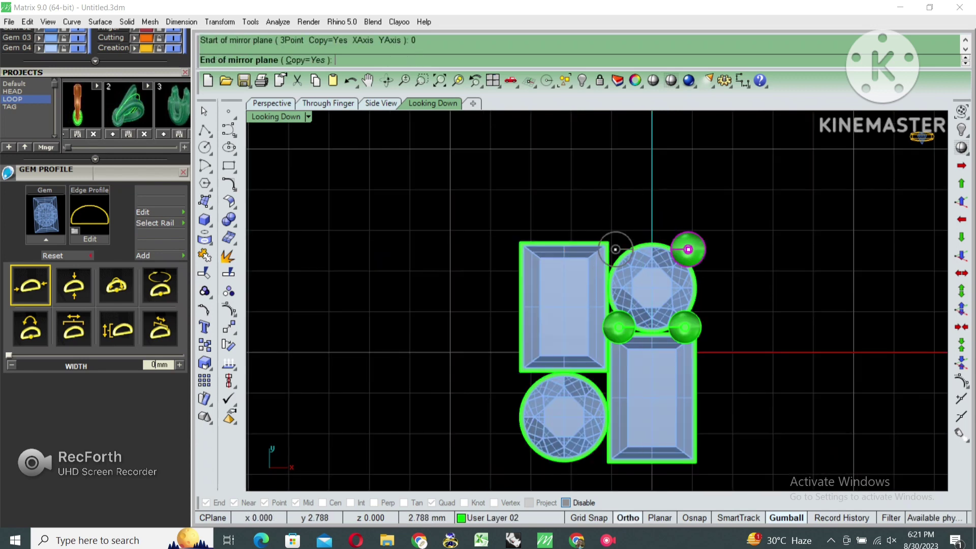
click(652, 285)
right_drag(633, 268, 624, 234)
key(Return)
text(0)
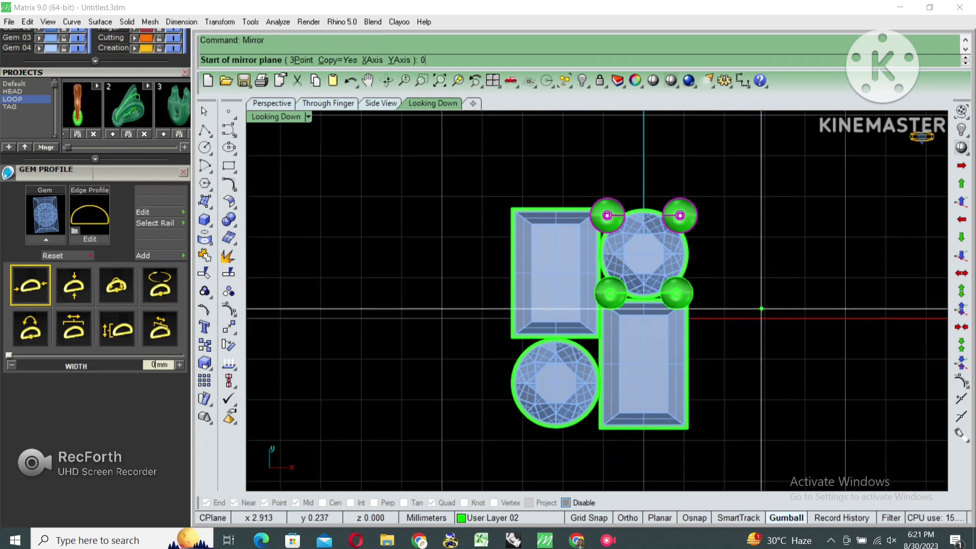
key(Return)
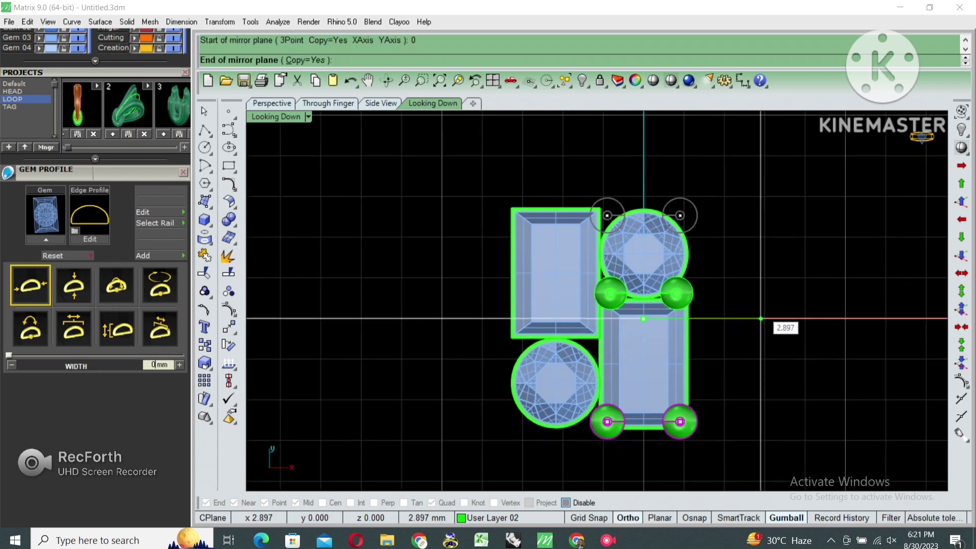
key(F8)
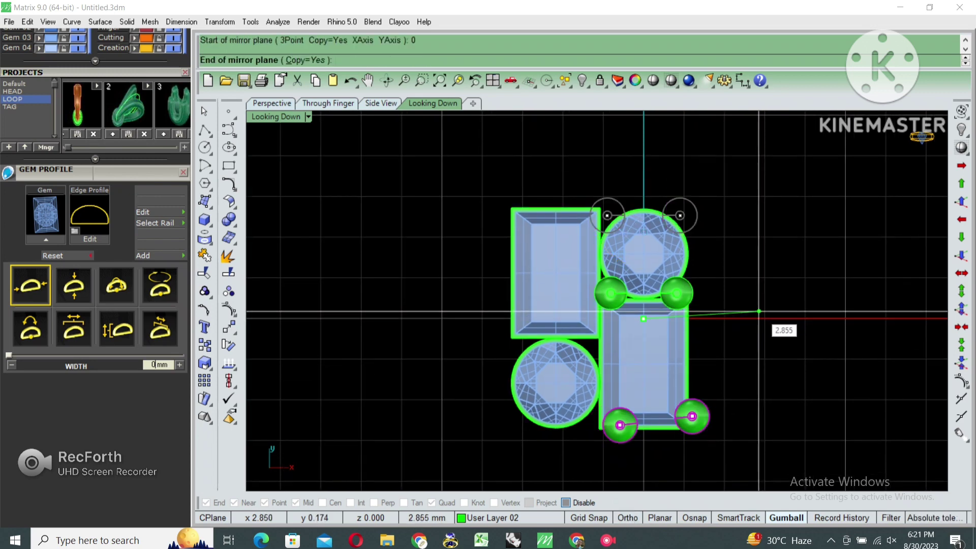
key(Escape)
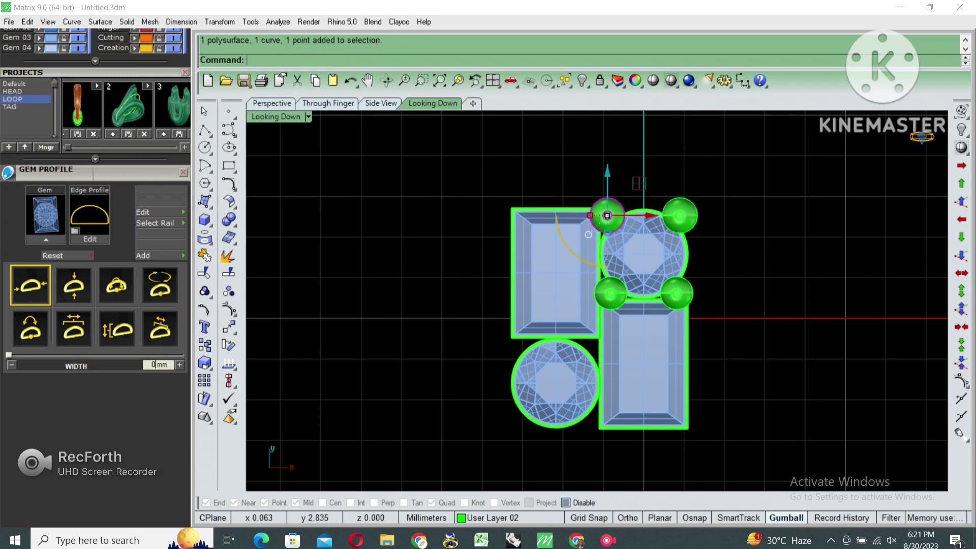
Mirror the two top prong balls to make copies below the gems.
drag(504, 204, 604, 432)
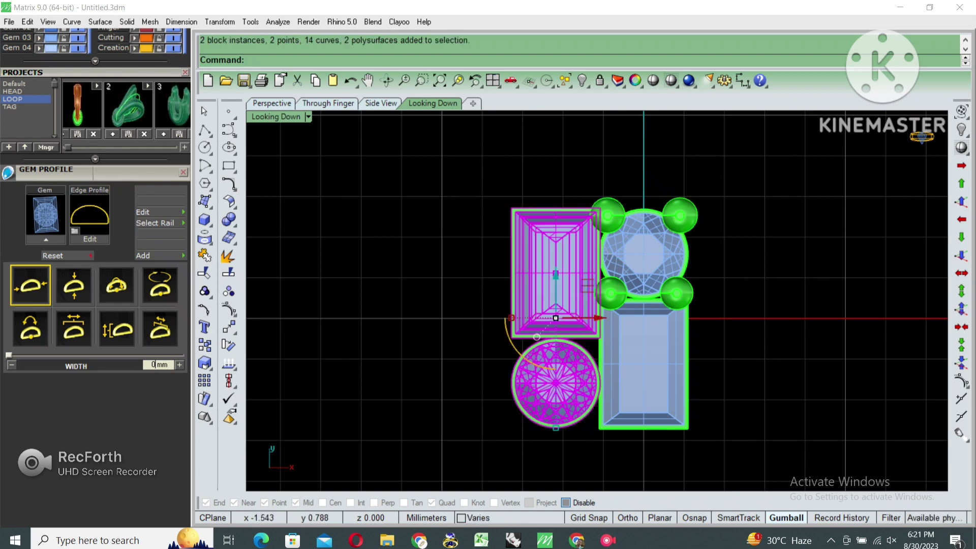
drag(569, 162, 786, 251)
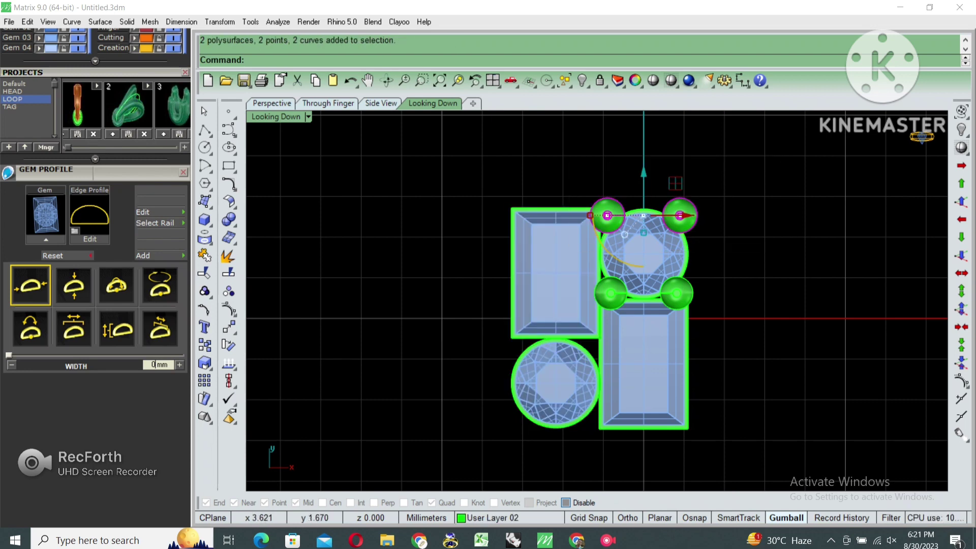
text(Mirror)
key(Return)
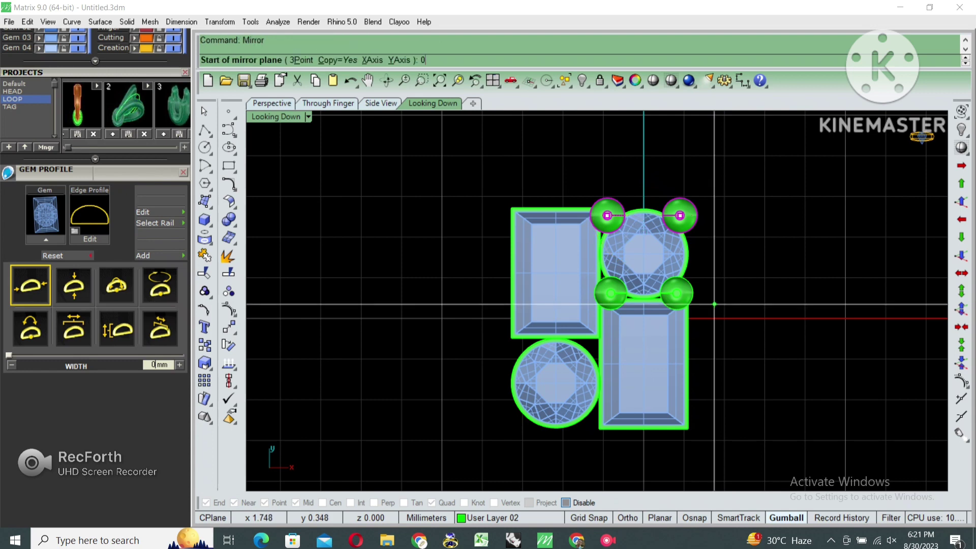
click(643, 319)
click(762, 318)
Select the two newly mirrored prongs and start moving them.
right_drag(661, 305, 683, 249)
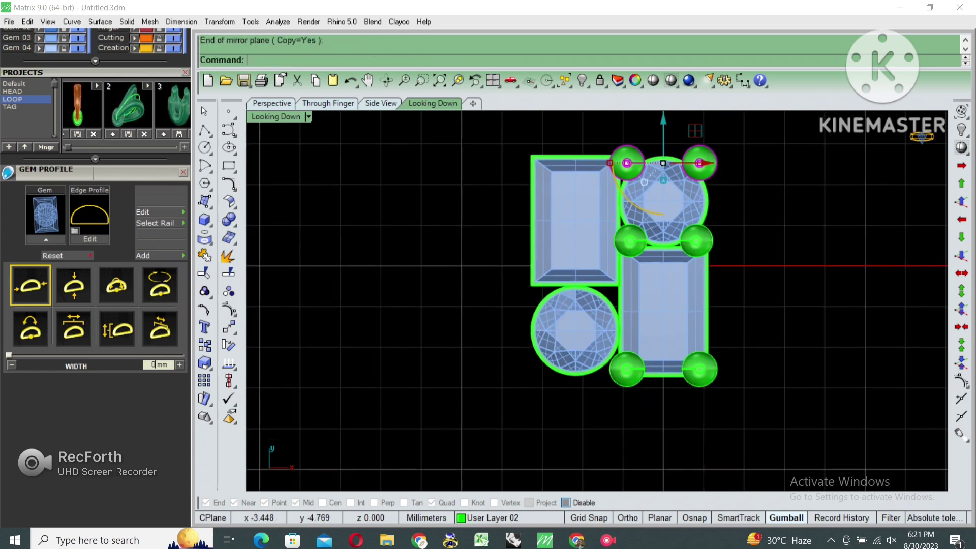
drag(615, 351, 722, 386)
right_drag(661, 305, 724, 305)
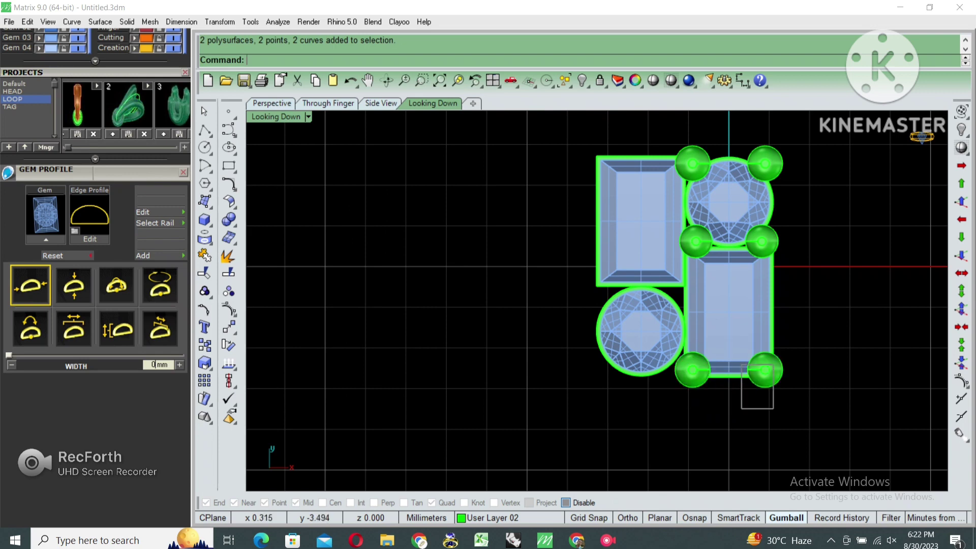
text(m)
key(Return)
scroll(704, 356, up, 3)
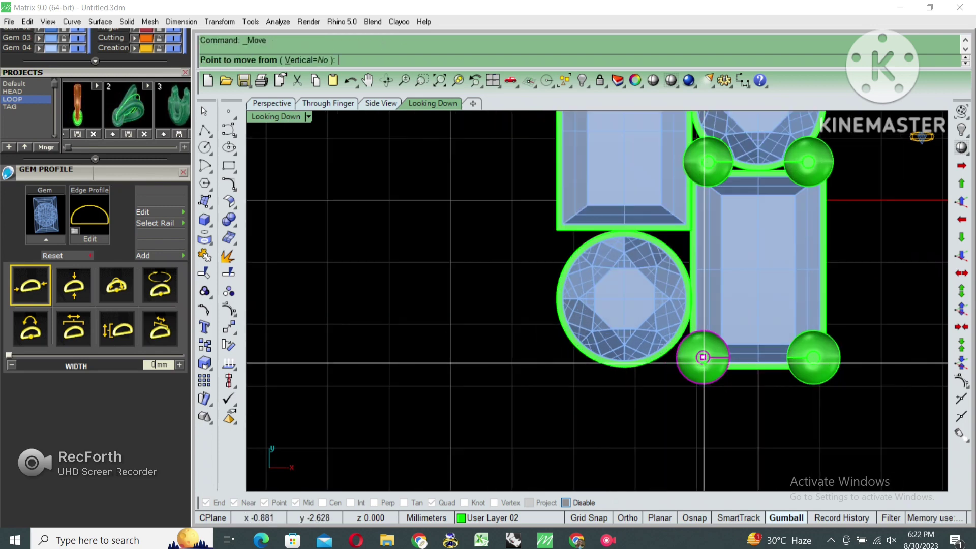
scroll(707, 361, down, 4)
scroll(709, 364, up, 2)
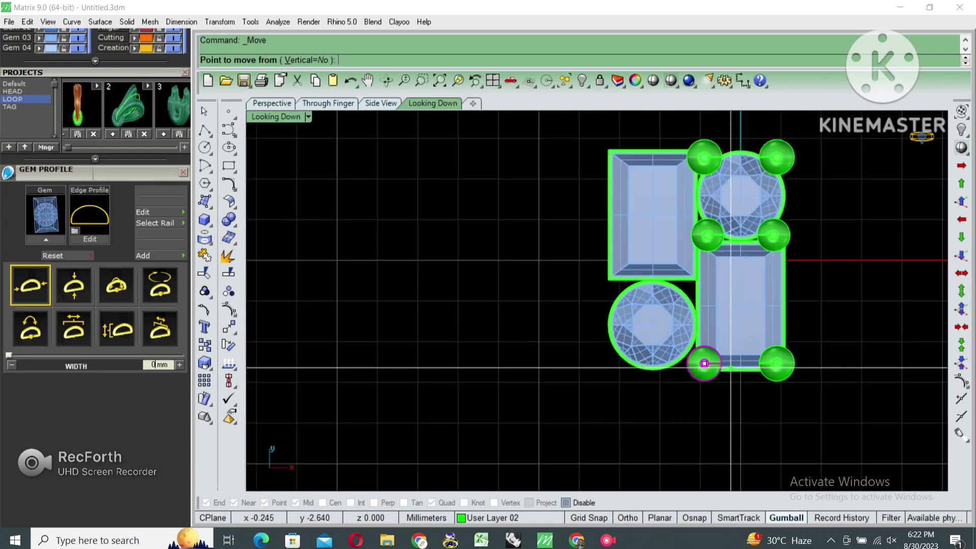
Move the two prongs into place below the round gem.
key(Escape)
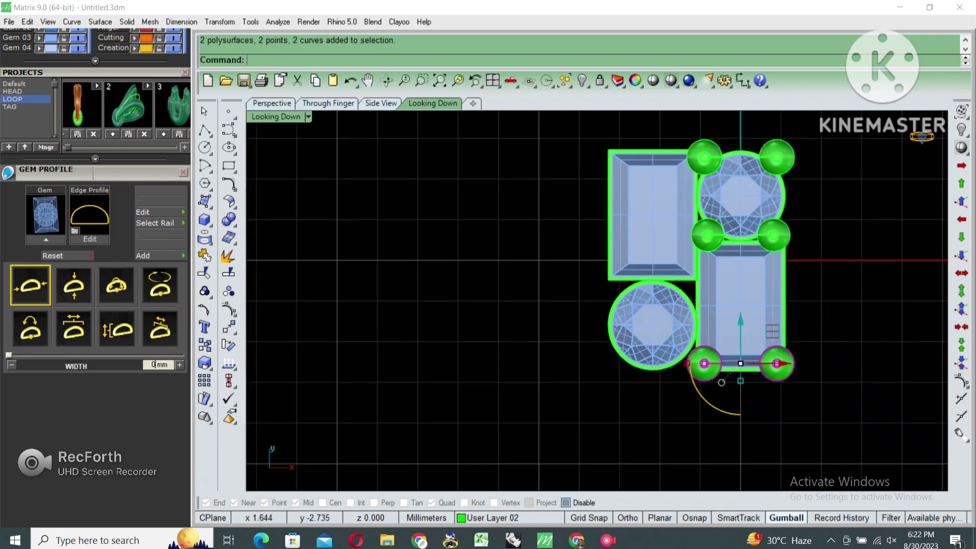
text(m)
key(Return)
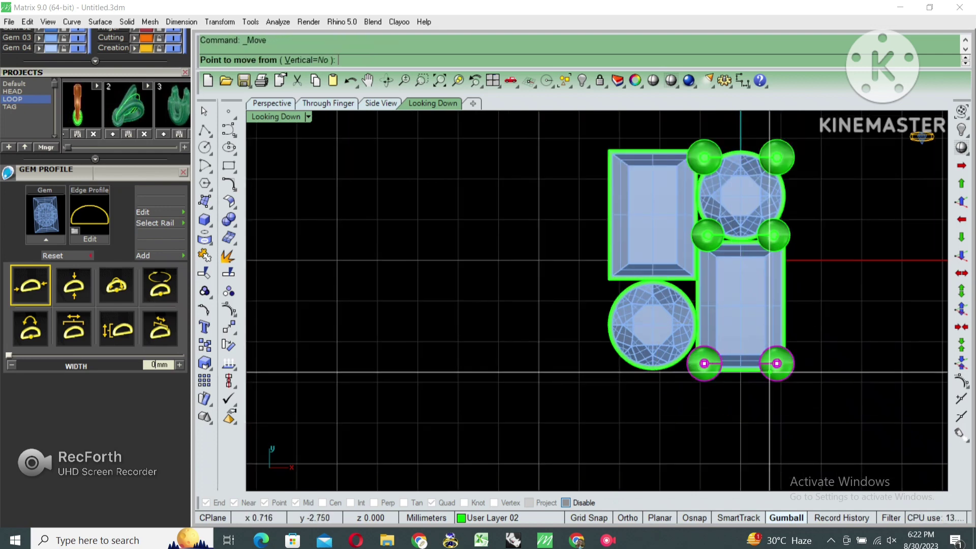
click(751, 379)
key(Escape)
scroll(747, 375, up, 2)
key(Return)
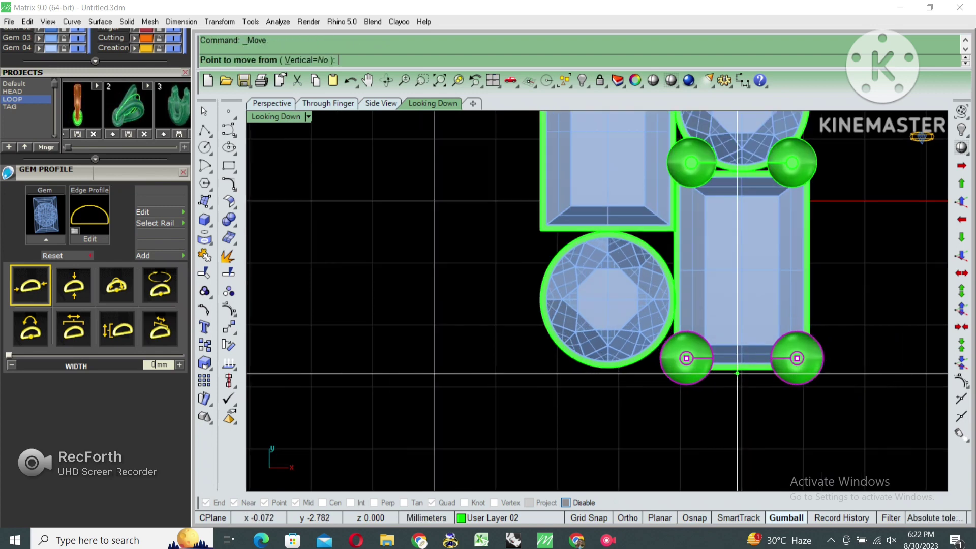
click(743, 371)
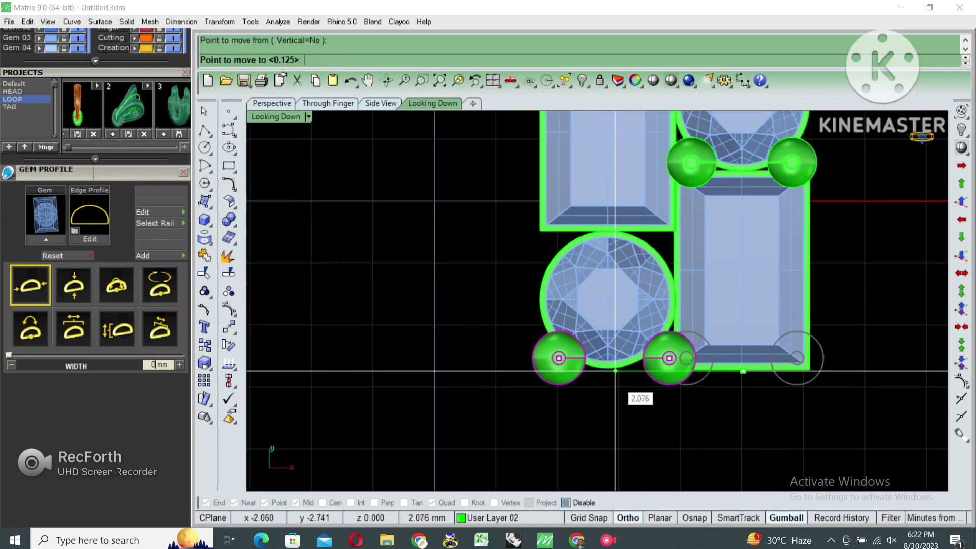
click(615, 371)
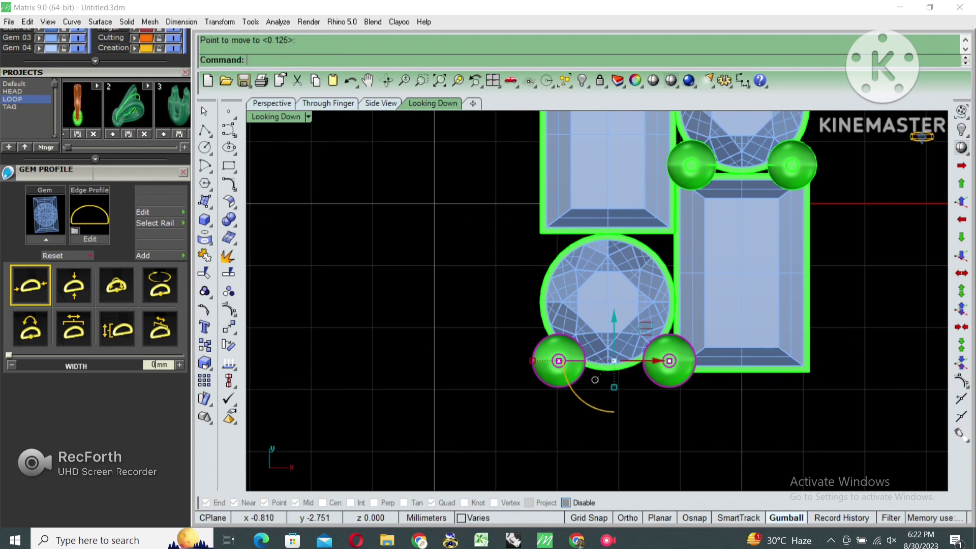
Fine-adjust the prongs so they sit snug against the round gem.
scroll(676, 416, down, 2)
key(Return)
scroll(677, 417, up, 2)
click(684, 413)
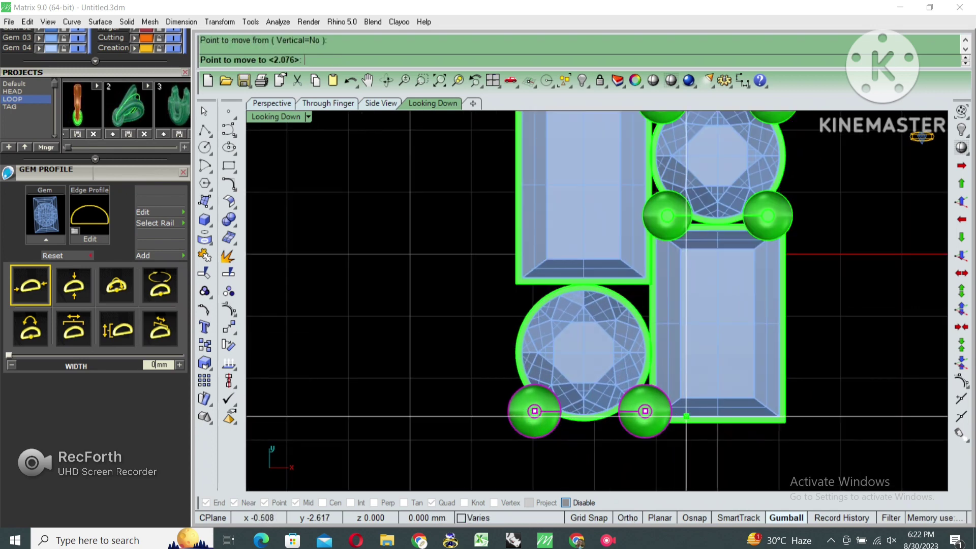
key(Return)
click(684, 412)
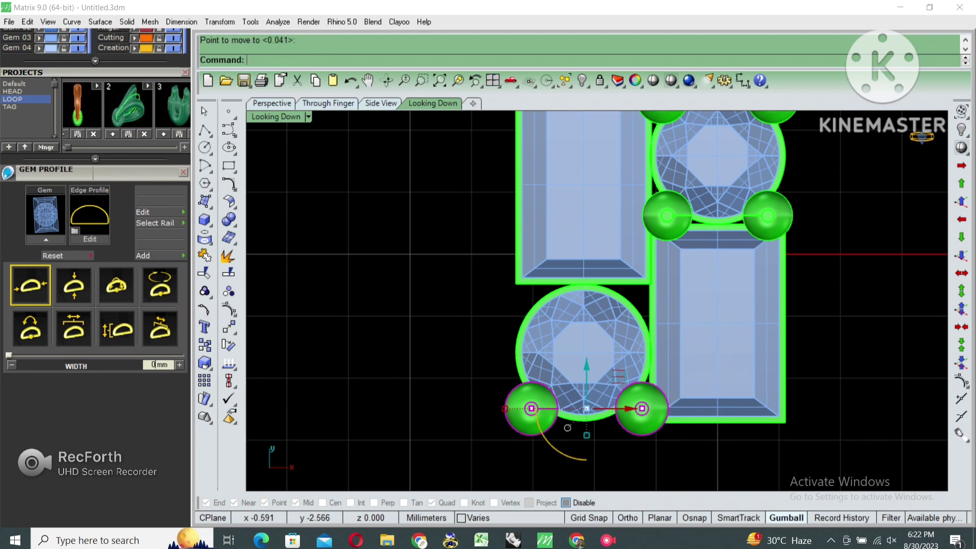
scroll(656, 427, down, 2)
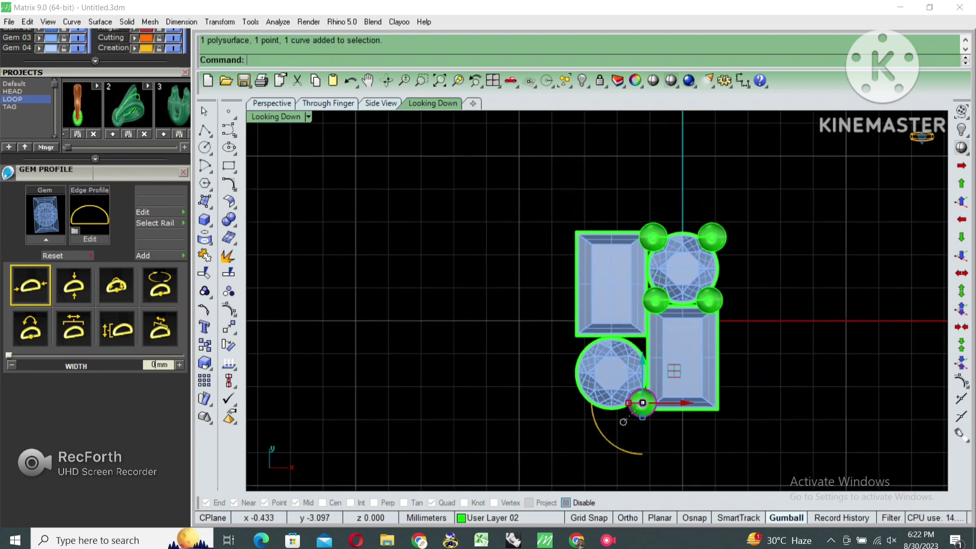
Mirror the prong across a plane starting at 0 to add the opposite prong.
text(mirror)
key(Return)
text(0)
key(Return)
click(642, 403)
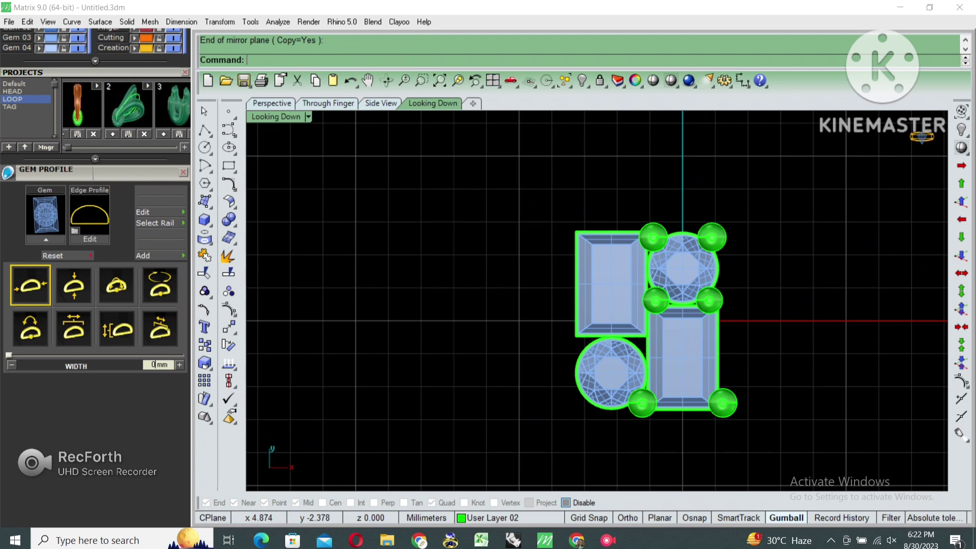
right_drag(656, 321, 626, 279)
Delete the extra bottom prongs and select the left baguette and round gem.
drag(740, 419, 567, 332)
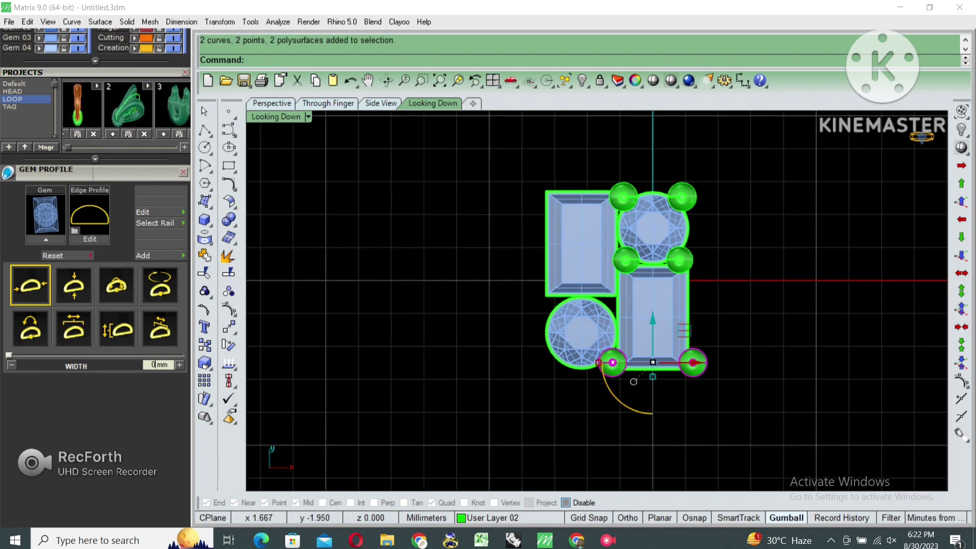
key(Delete)
drag(533, 376, 621, 188)
Delete the left-hand gems and group the remaining round diamond, prongs and baguette.
key(Delete)
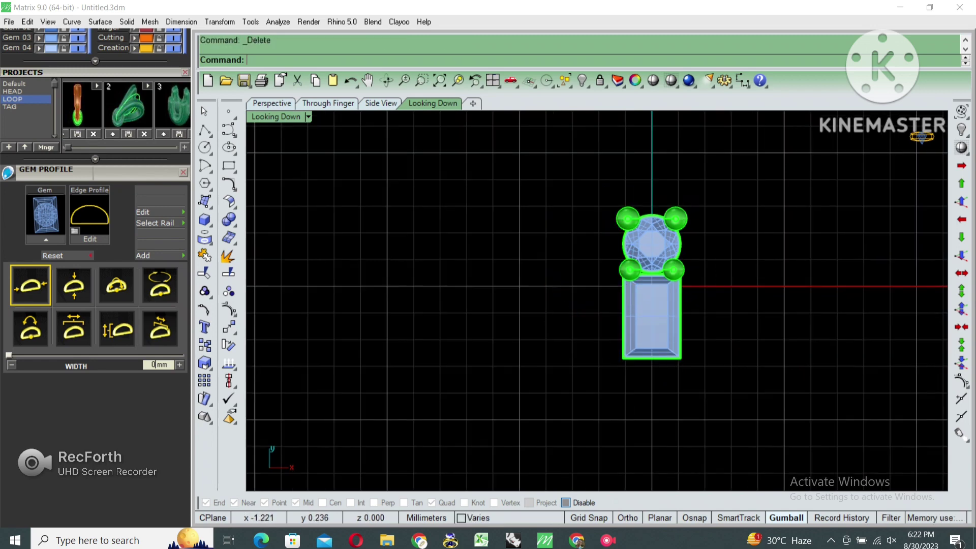
key(ctrl+a)
scroll(597, 300, up, 2)
key(ctrl+g)
In the Through Finger view, lift the grouped set onto the top of the ring circle.
key(Escape)
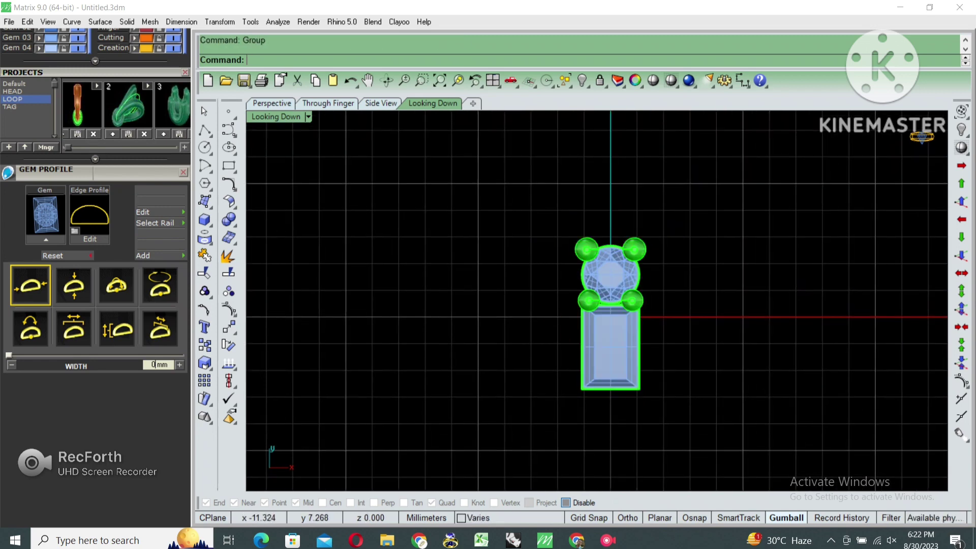
click(272, 103)
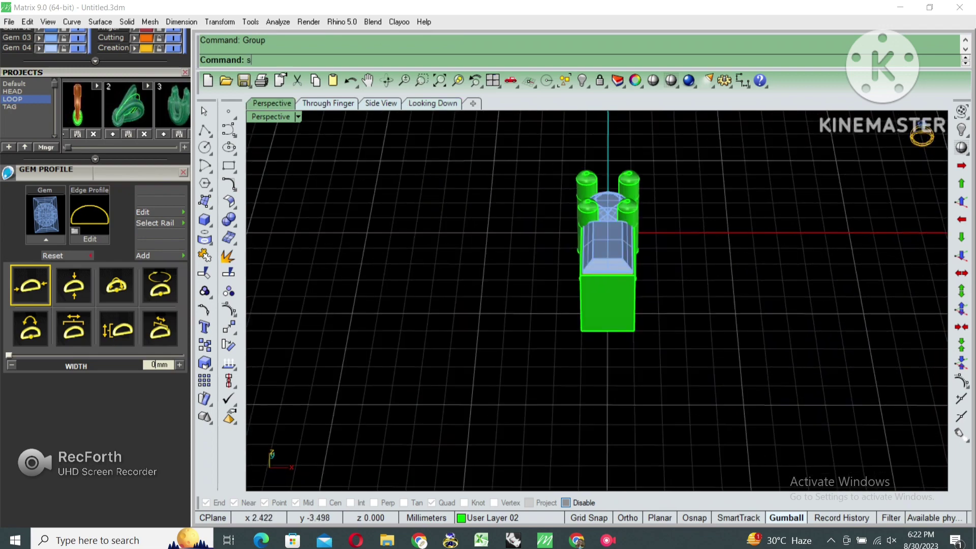
key(Return)
scroll(608, 335, up, 2)
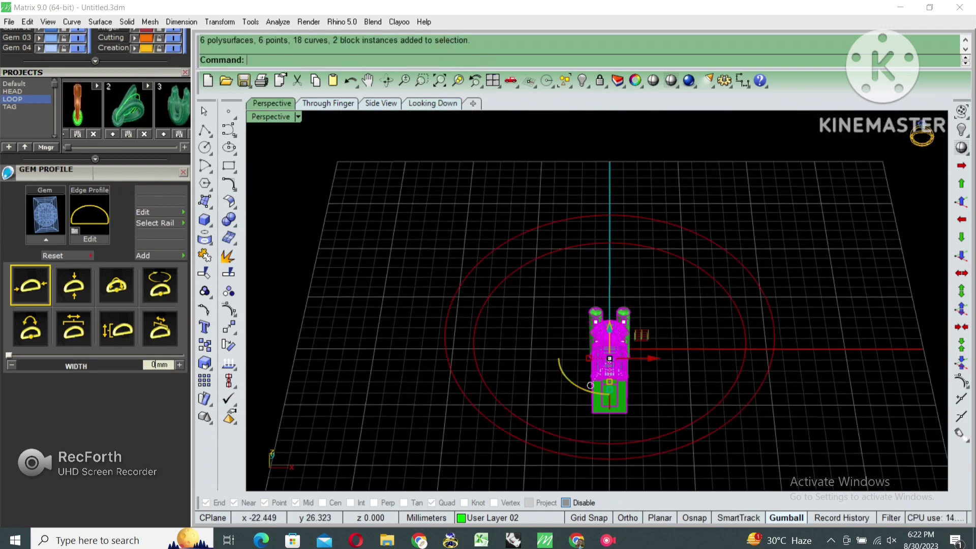
key(ctrl+F5)
click(328, 104)
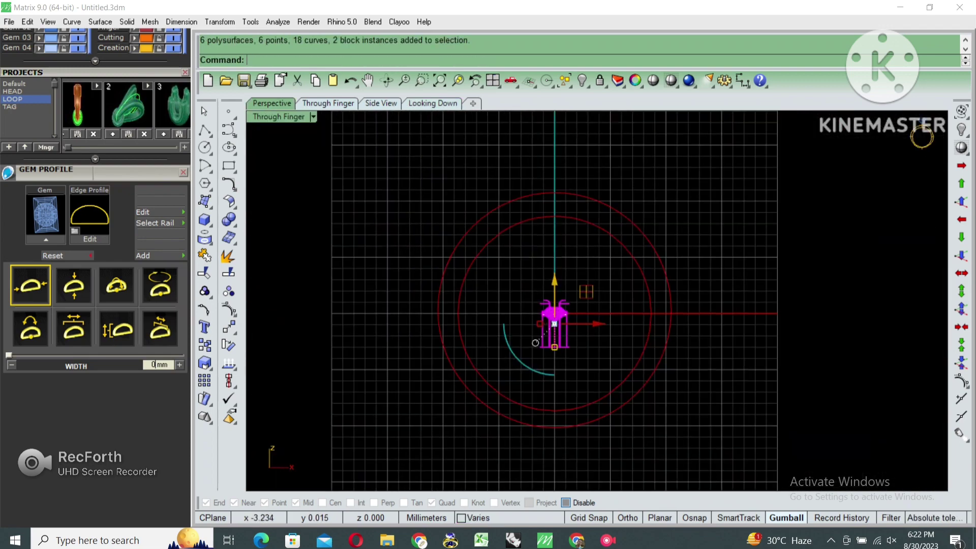
text(m)
key(Return)
click(583, 363)
scroll(583, 363, up, 2)
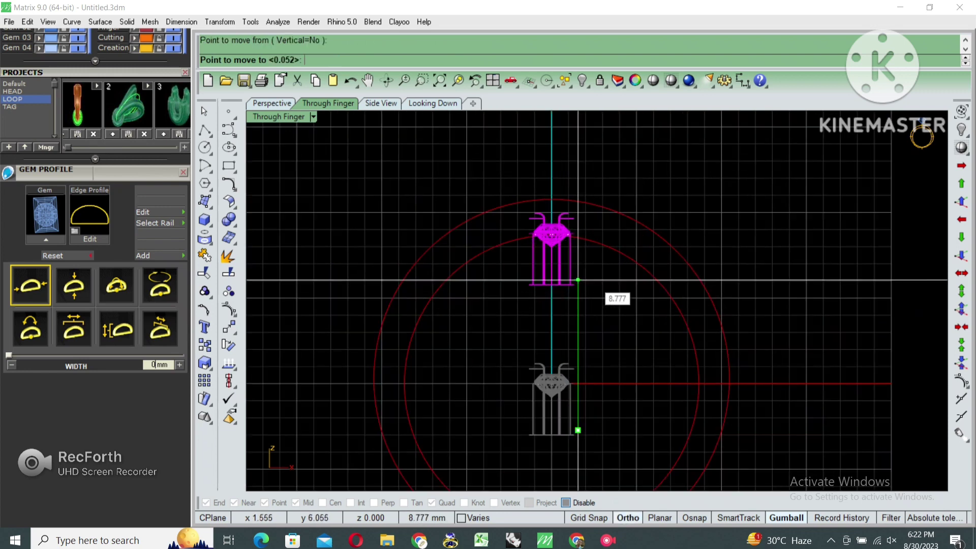
click(578, 234)
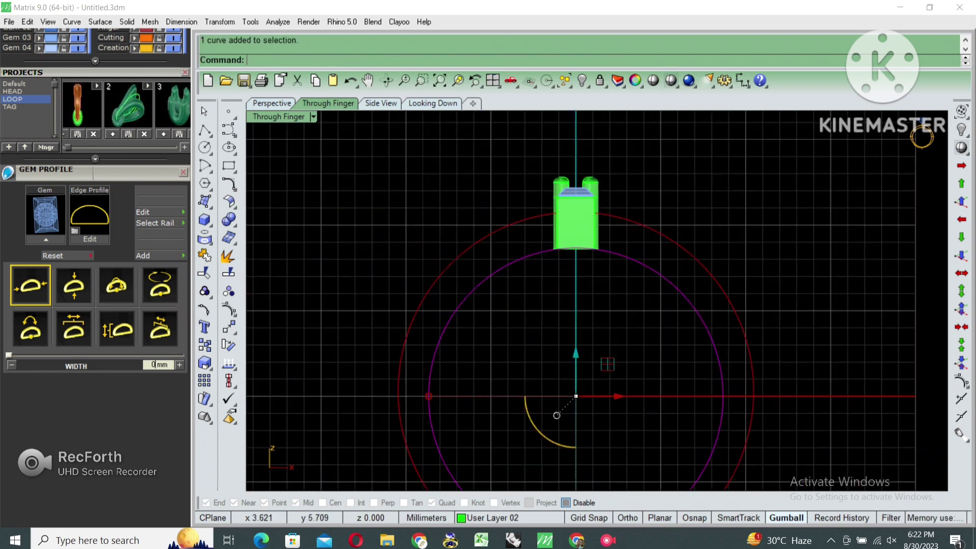
Offset the ring circle outward by 0.8 repeatedly to outline the band.
text(offset)
key(Return)
text(8)
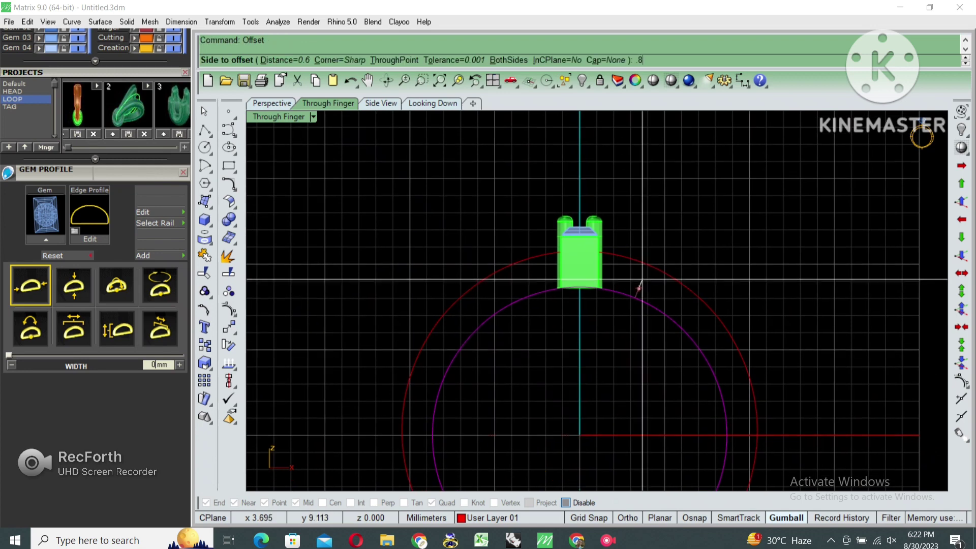
key(Return)
click(641, 285)
key(Return)
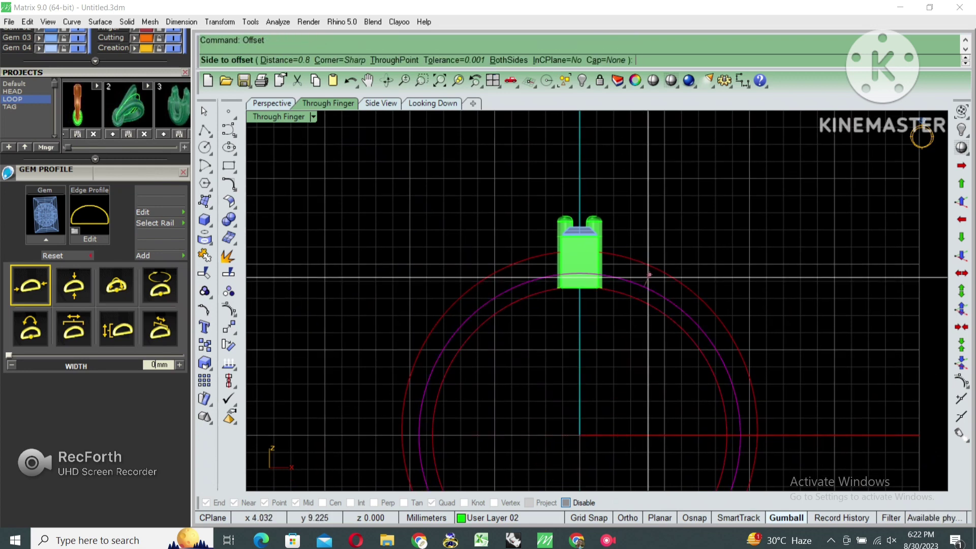
click(648, 274)
key(Return)
click(649, 257)
text(hide)
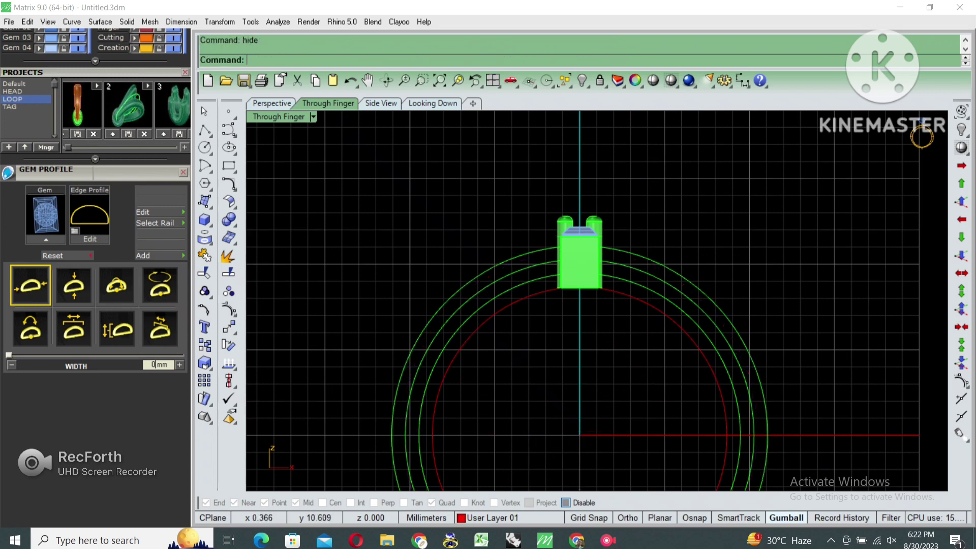
Check the curves and gem set in wireframe, then return to shaded display.
scroll(584, 254, up, 2)
key(ctrl+a)
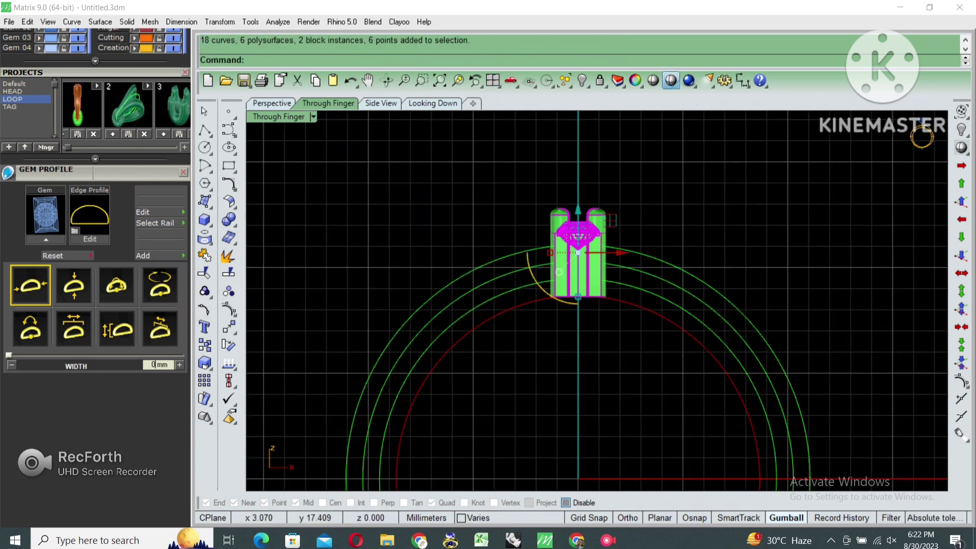
key(ctrl+alt+w)
key(Return)
scroll(559, 272, up, 2)
click(620, 178)
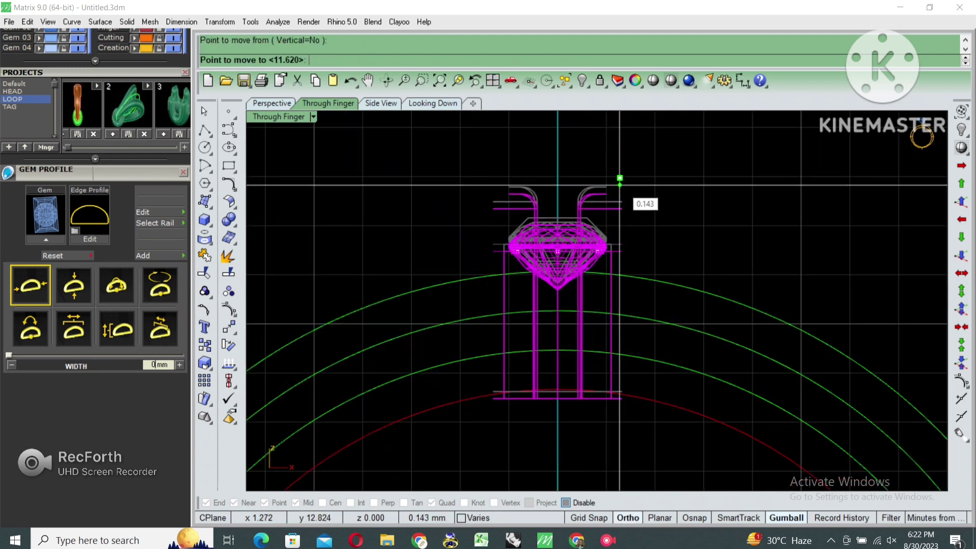
key(Escape)
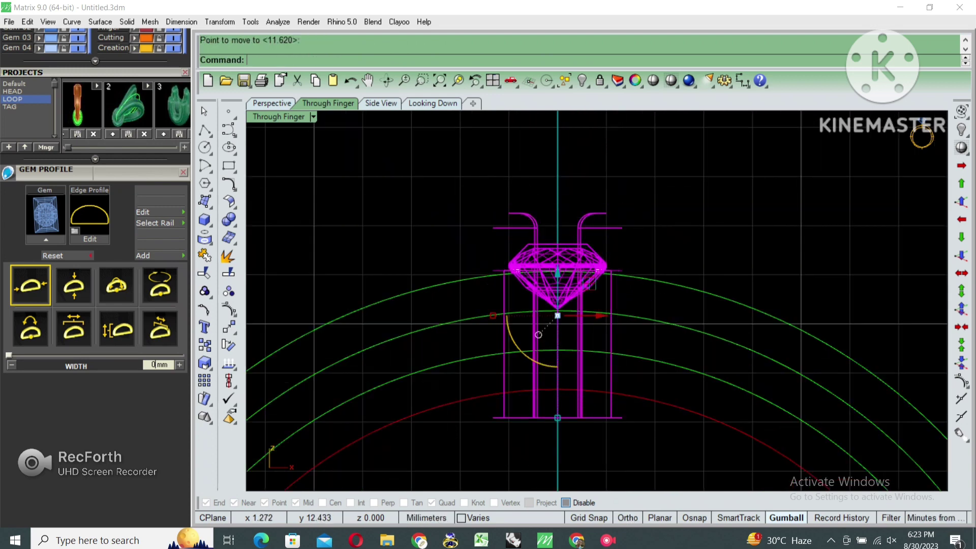
key(Escape)
key(ctrl+alt+s)
scroll(616, 163, down, 2)
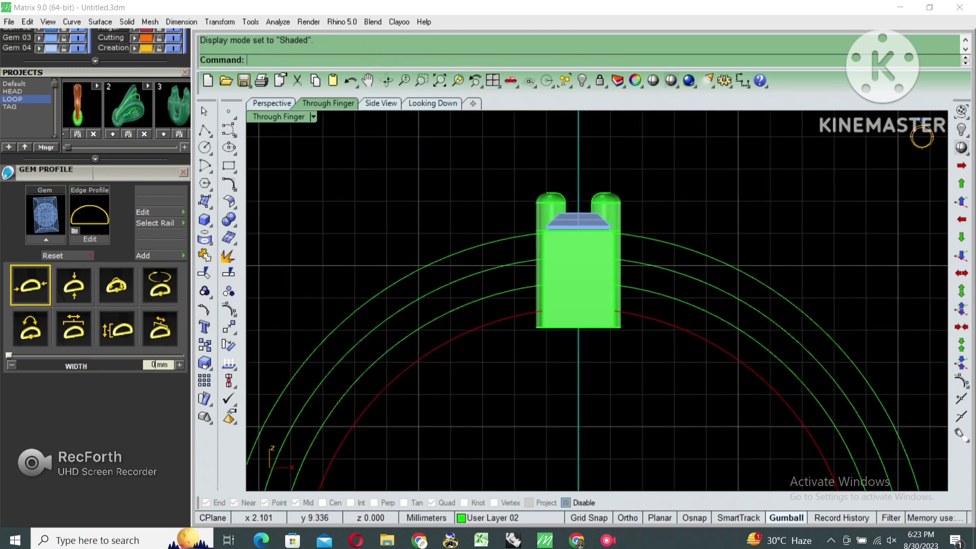
Extrude the ring curves into a solid band and subtract it from the head pieces.
key(ctrl+m)
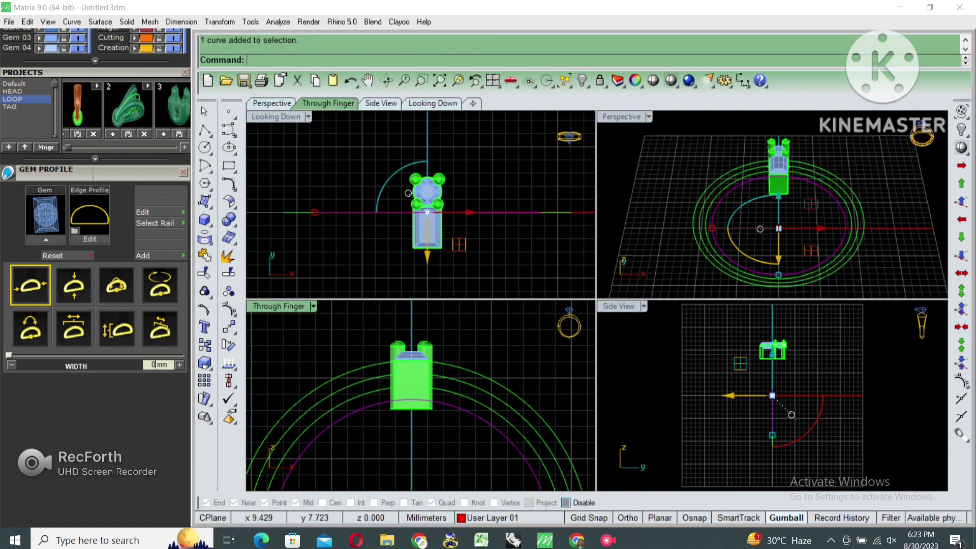
click(272, 103)
right_drag(559, 305, 636, 285)
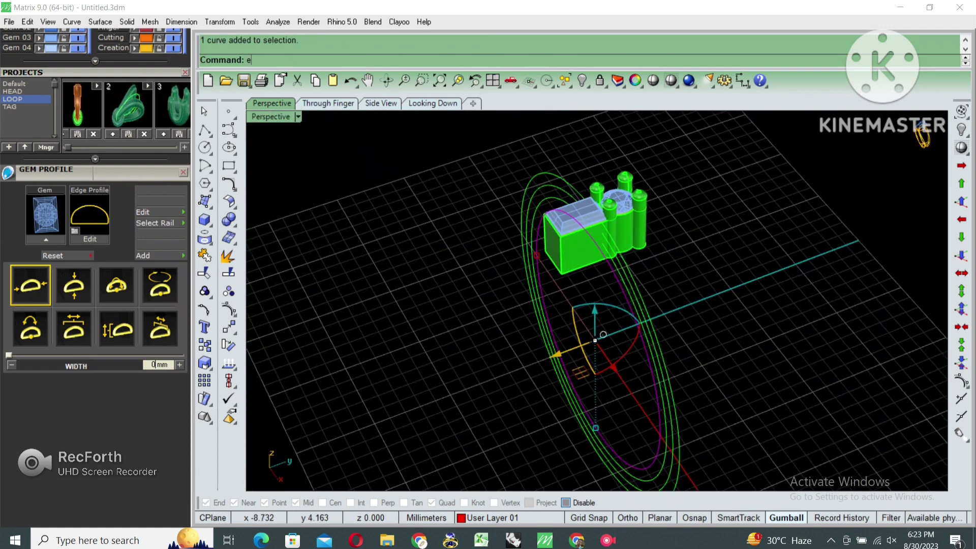
click(204, 237)
click(709, 241)
right_click(712, 244)
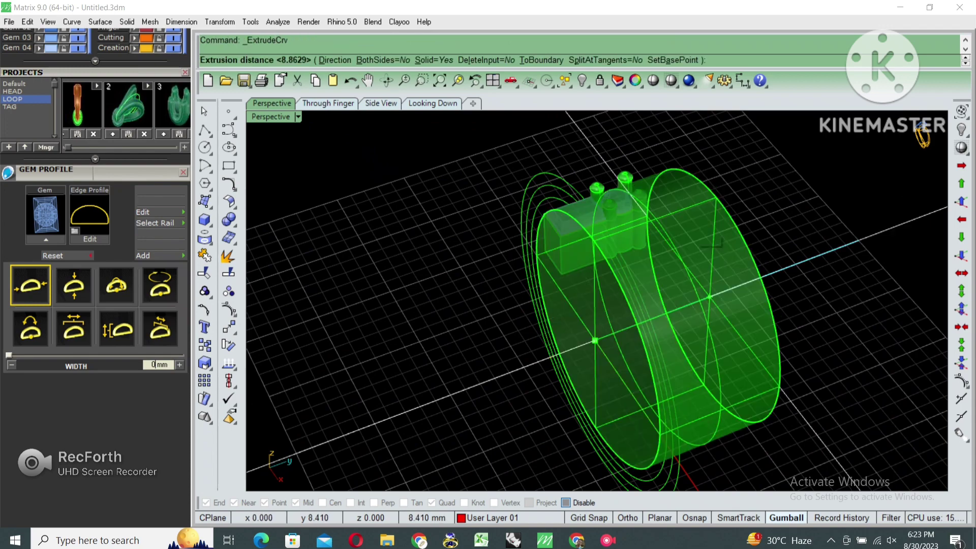
click(709, 241)
right_drag(709, 242, 584, 305)
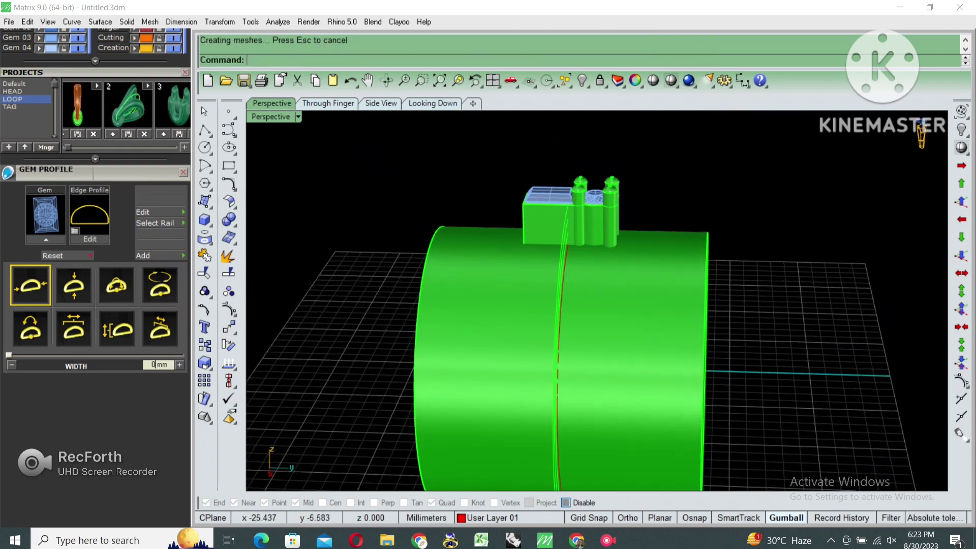
drag(508, 163, 631, 264)
key(Return)
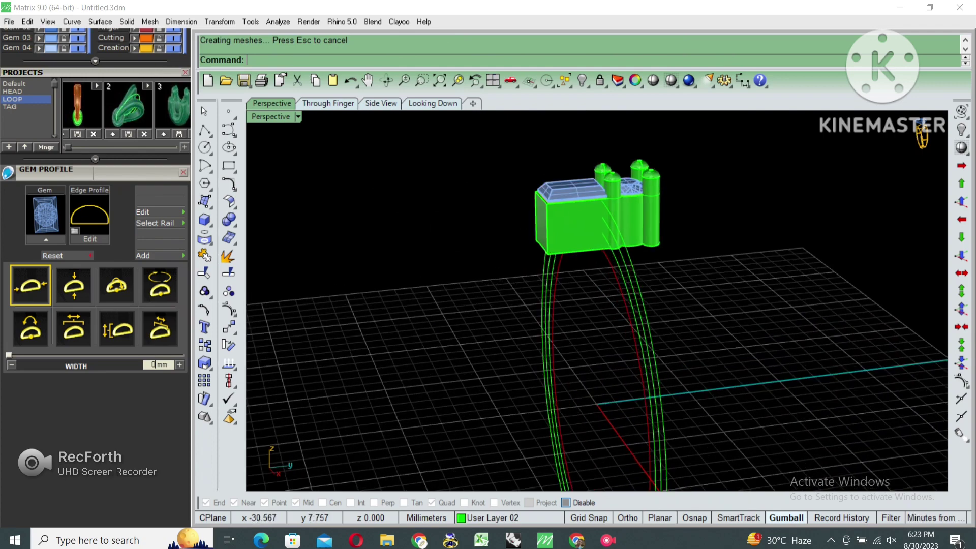
text(RG)
Remove the box from the group, extrude another band and split the head with it.
key(Return)
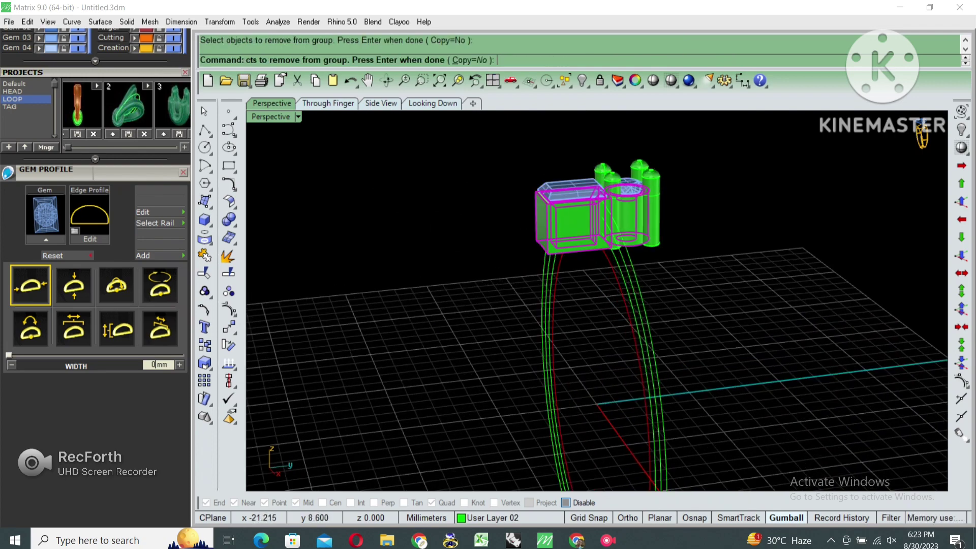
key(Return)
click(529, 355)
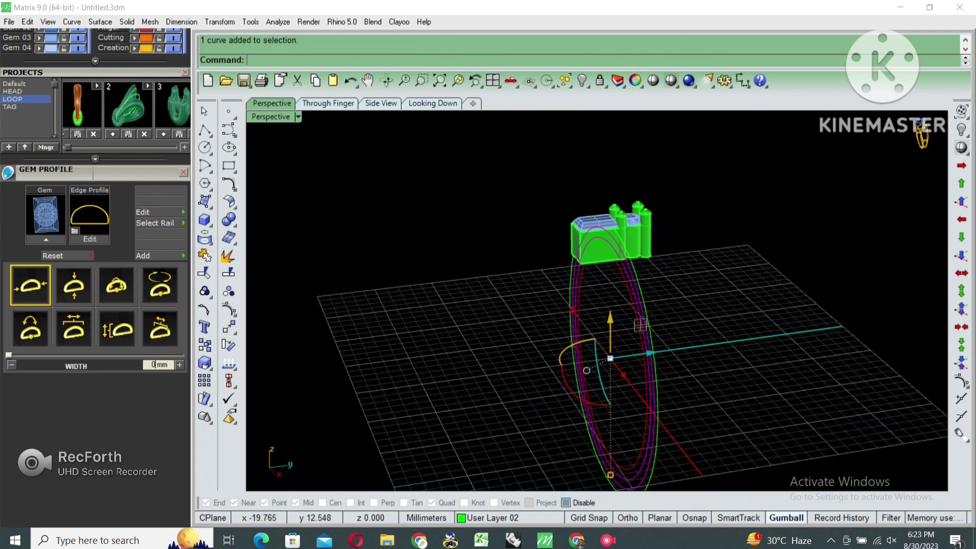
click(649, 355)
scroll(597, 300, up, 5)
text(b)
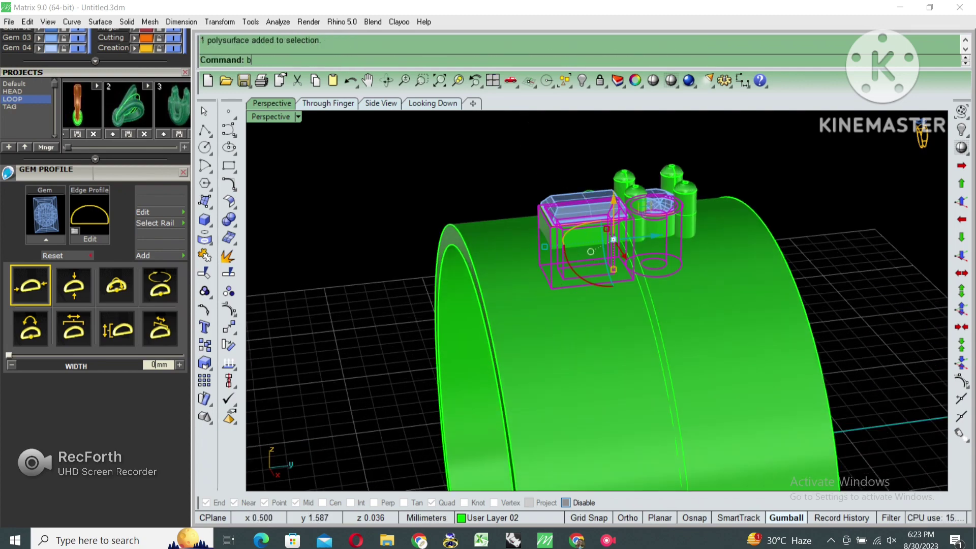
key(Return)
Delete the temporary band and extrude the lower ring curve into a gallery solid.
key(Delete)
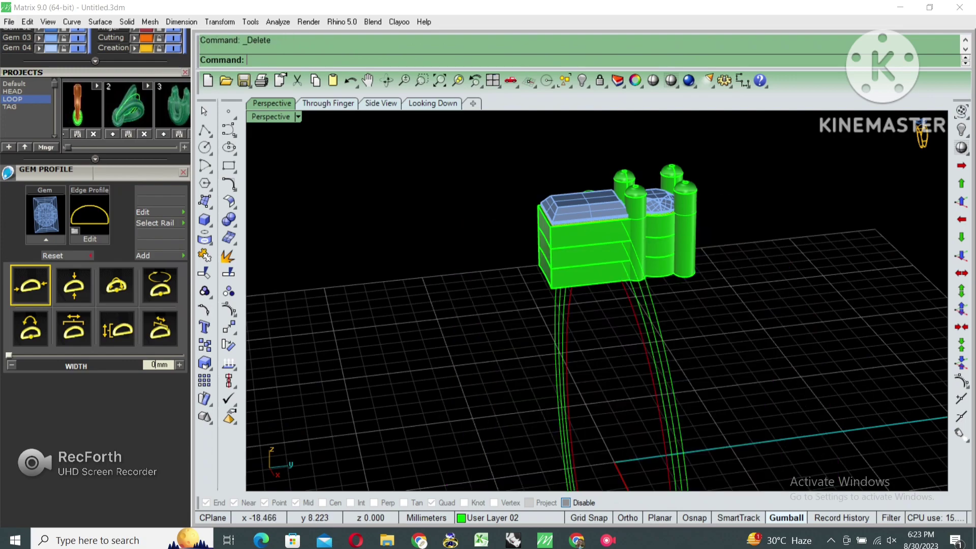
mouse_move(595, 305)
right_down()
mouse_move(508, 305)
mouse_move(717, 300)
right_up()
scroll(595, 229, up, 5)
scroll(595, 229, down, 5)
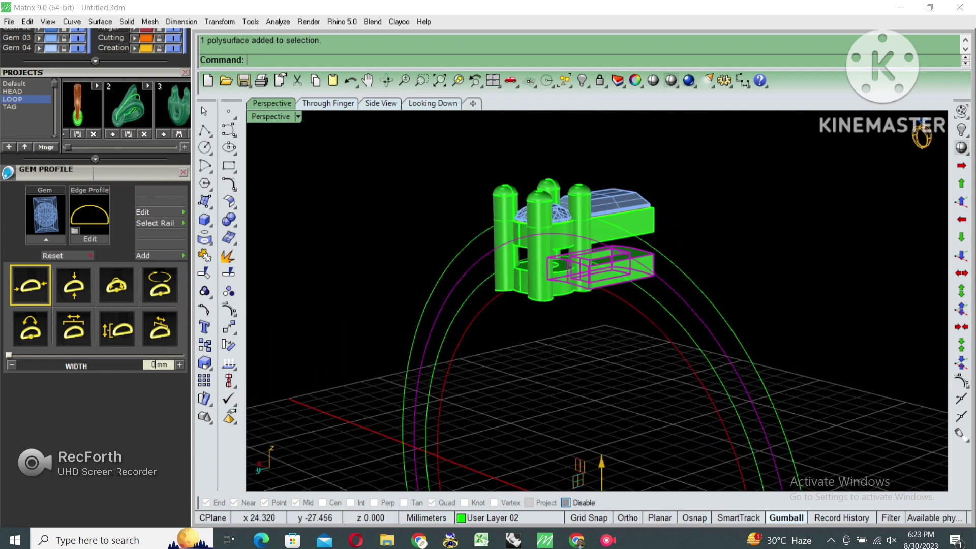
click(429, 356)
right_drag(430, 356, 448, 351)
text(e)
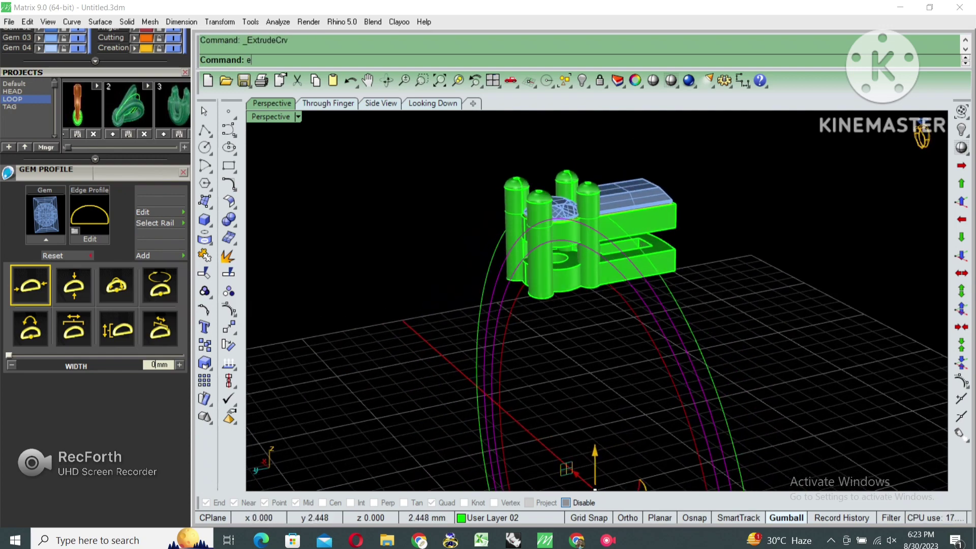
key(Return)
key(Return)
key(ctrl+a)
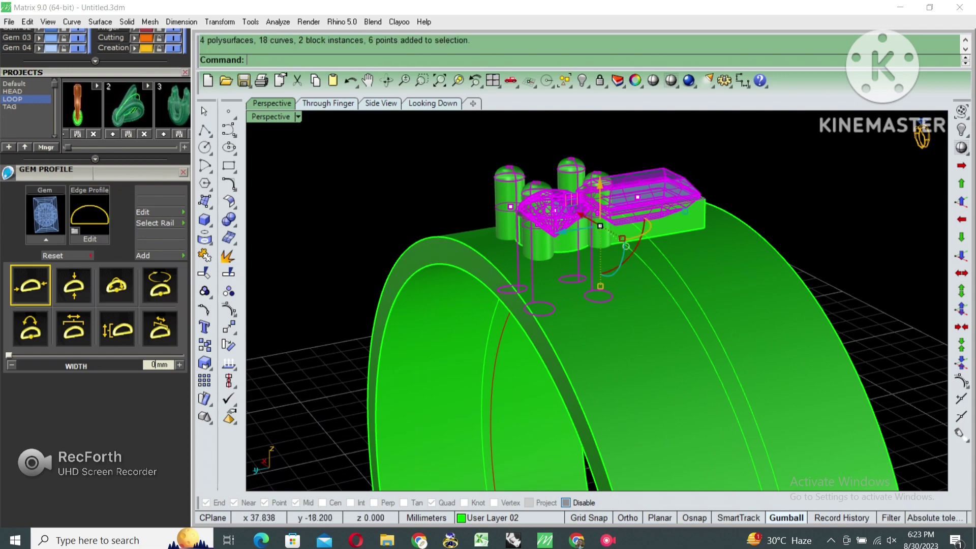
Window-select all setting pieces and group them into one unit.
key(Return)
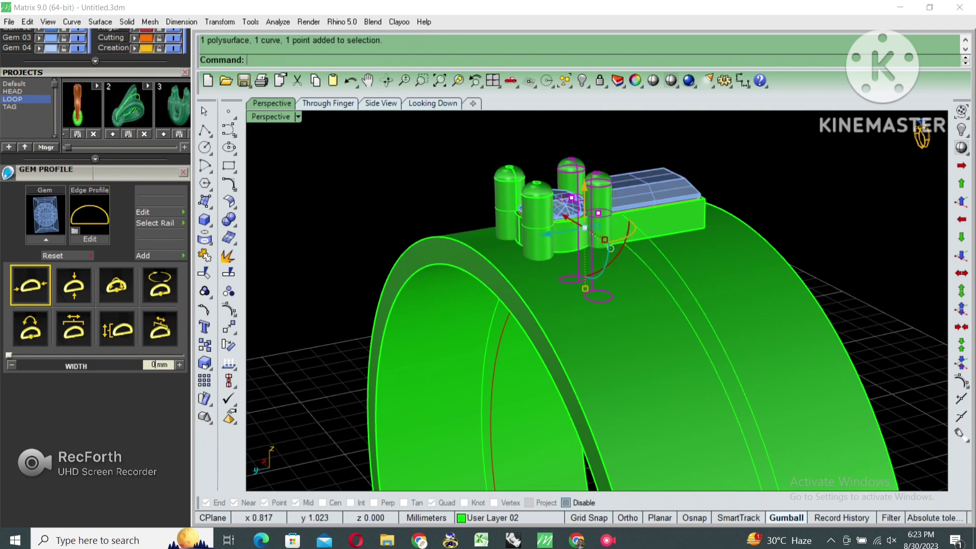
text(b)
key(Return)
key(Return)
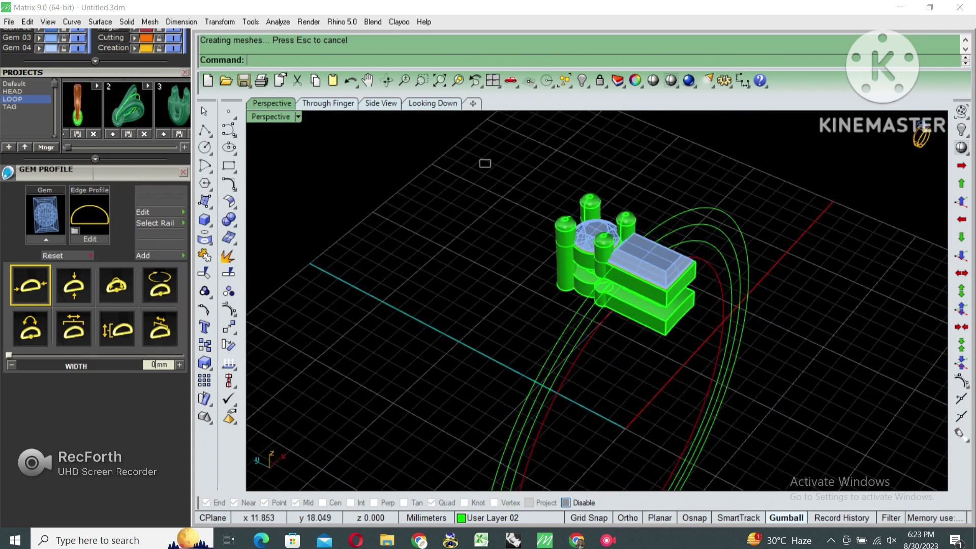
drag(479, 159, 752, 372)
key(ctrl+g)
mouse_move(595, 300)
right_down()
mouse_move(631, 285)
mouse_move(630, 254)
right_up()
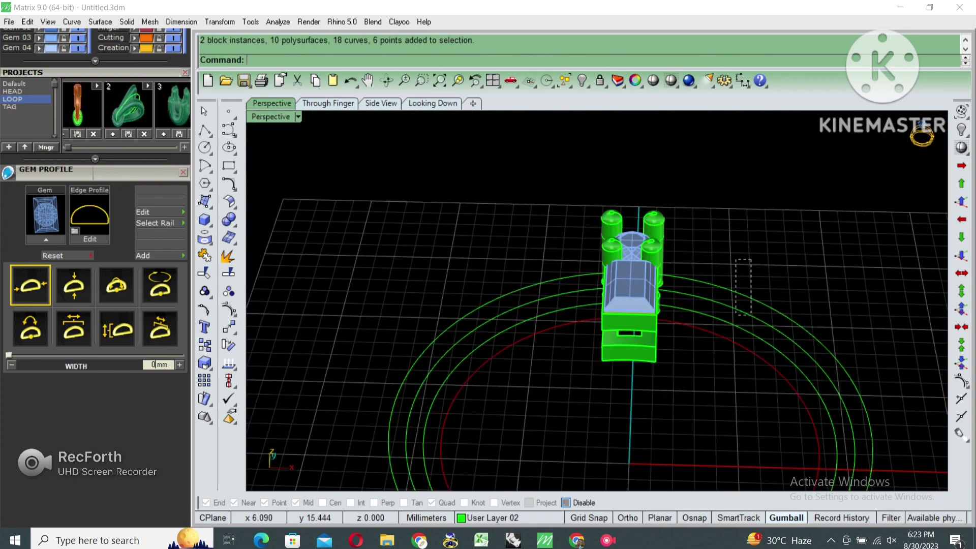
Mirror the grouped setting across a plane starting at the origin.
right_click(642, 328)
click(655, 356)
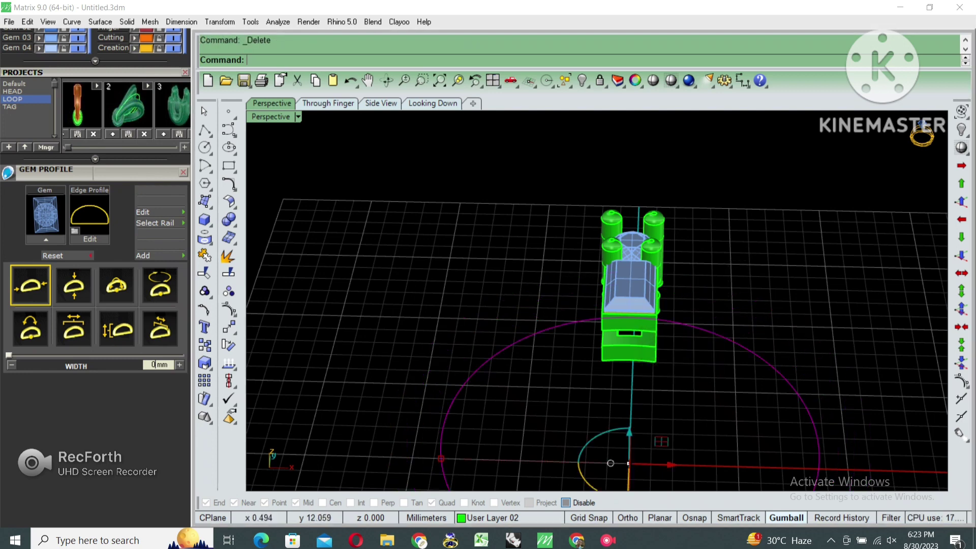
right_drag(630, 285, 631, 306)
key(Return)
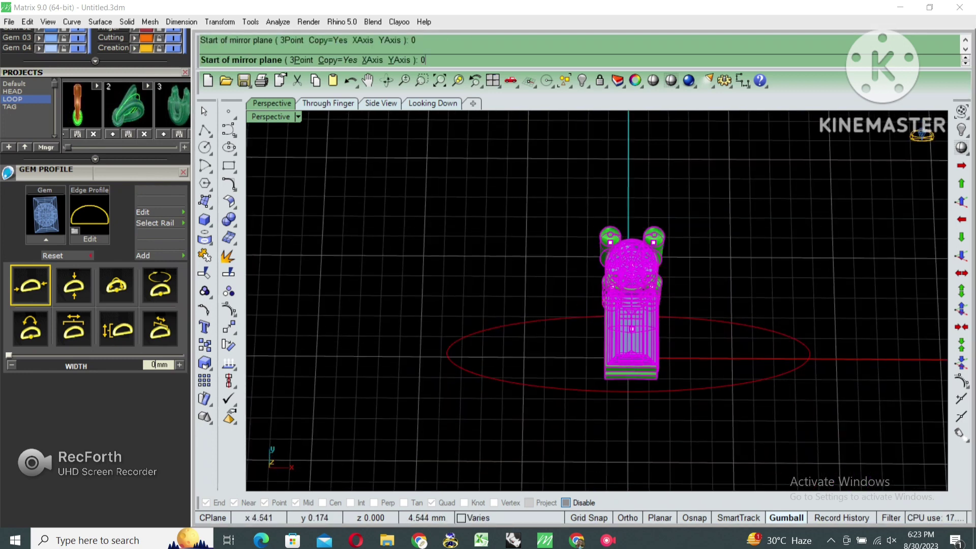
text(0)
key(Return)
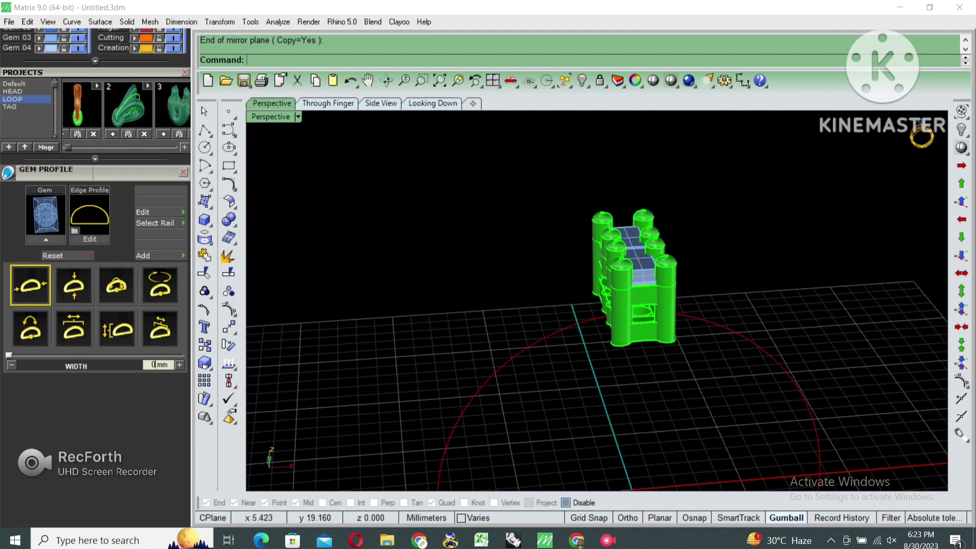
Select and duplicate the whole setting.
key(ctrl+a)
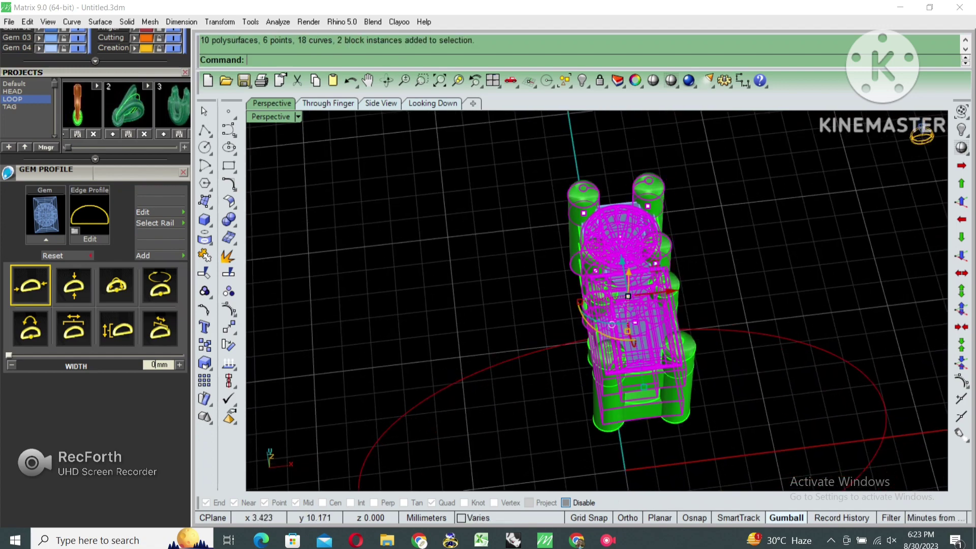
key(ctrl+z)
key(ctrl+a)
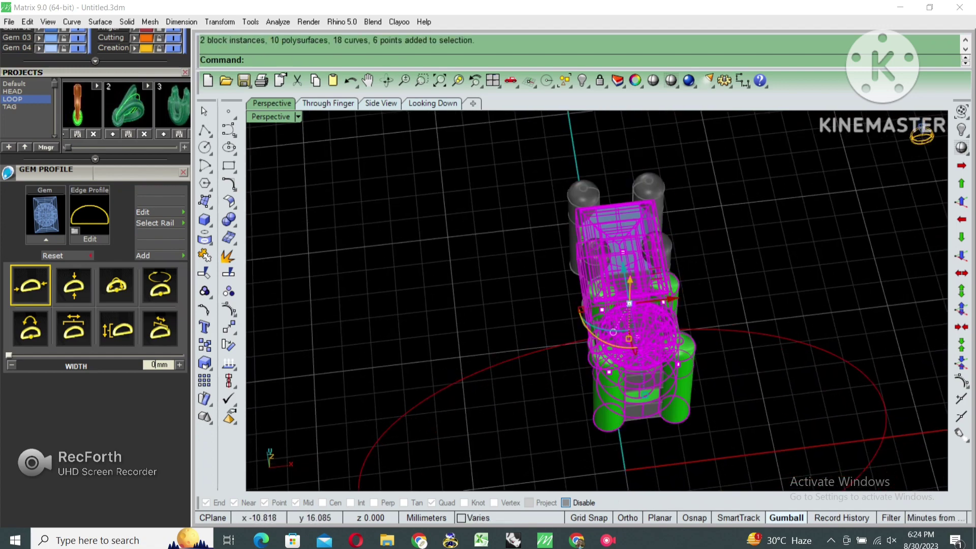
In the Through Finger view, rotate the duplicate setting about centre 0 beside the original.
key(ctrl+m)
click(328, 103)
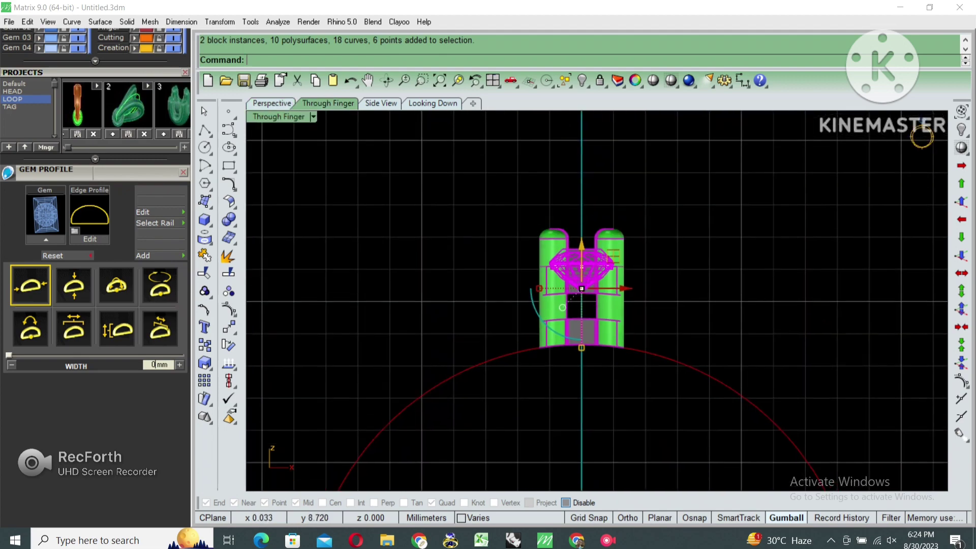
text(rotate)
key(Return)
text(0)
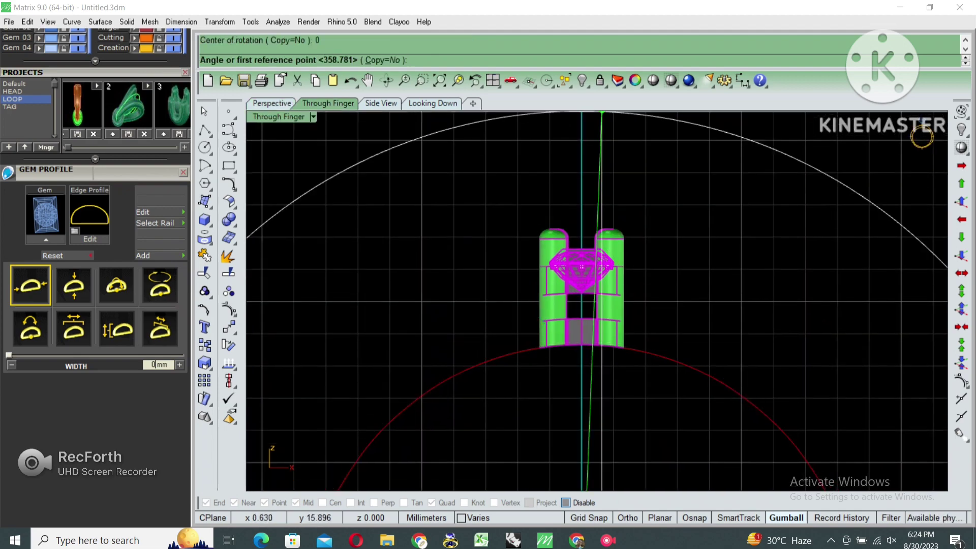
scroll(602, 287, up, 3)
click(643, 132)
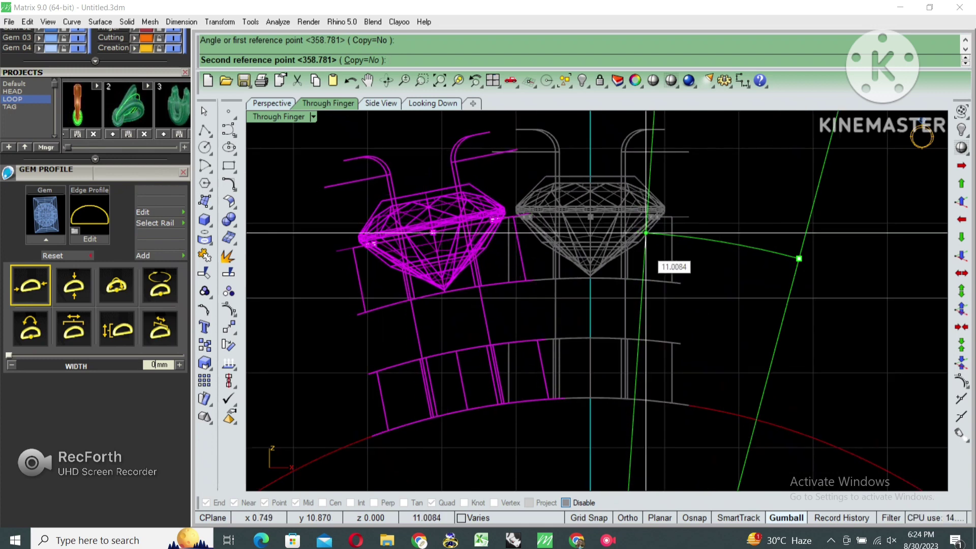
click(645, 233)
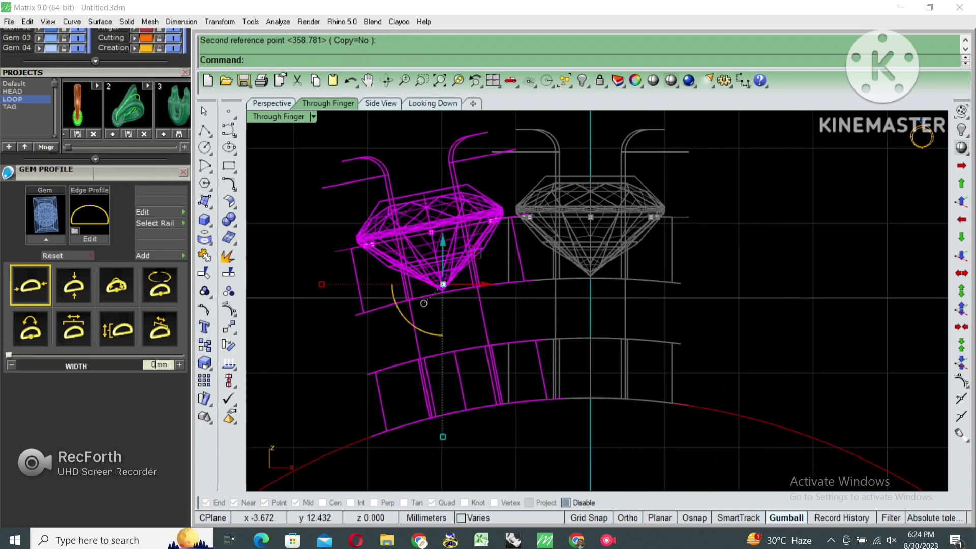
Orbit the enlarged perspective view to inspect the rotated setting.
double_click(279, 116)
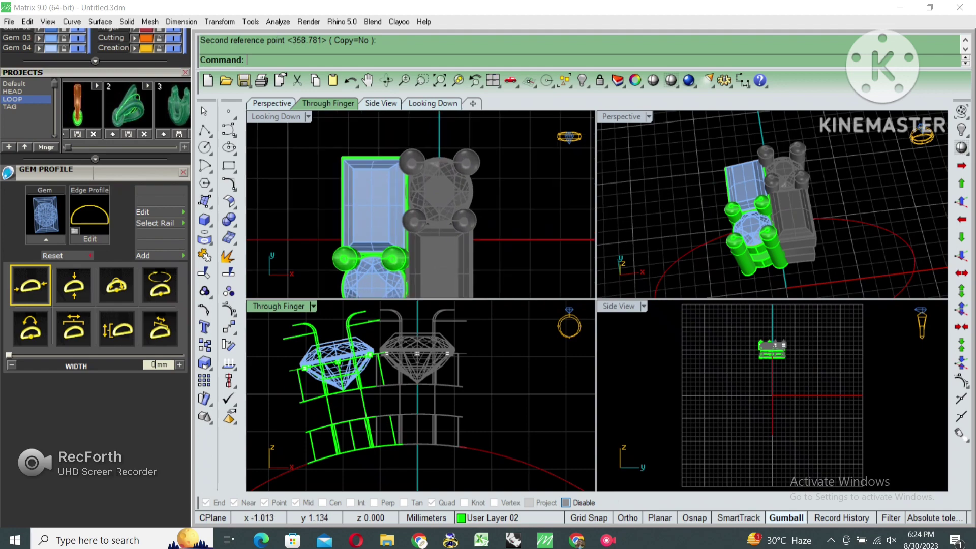
click(272, 104)
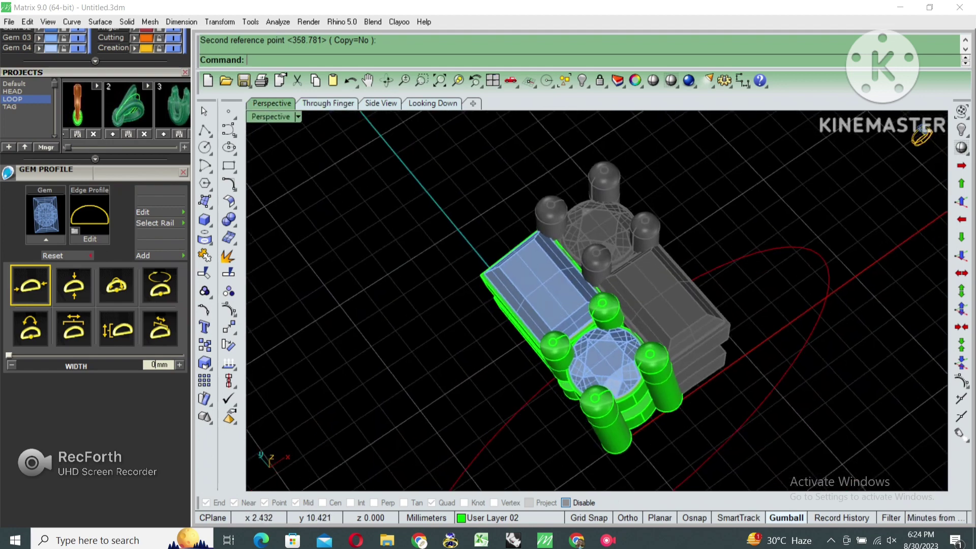
mouse_move(584, 305)
right_down()
mouse_move(635, 315)
mouse_move(559, 356)
right_up()
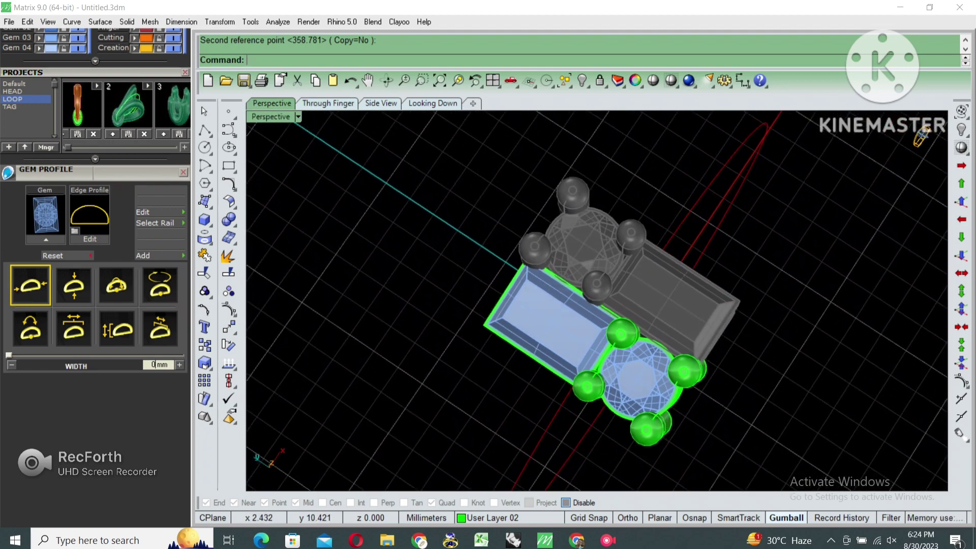
right_drag(584, 305, 559, 331)
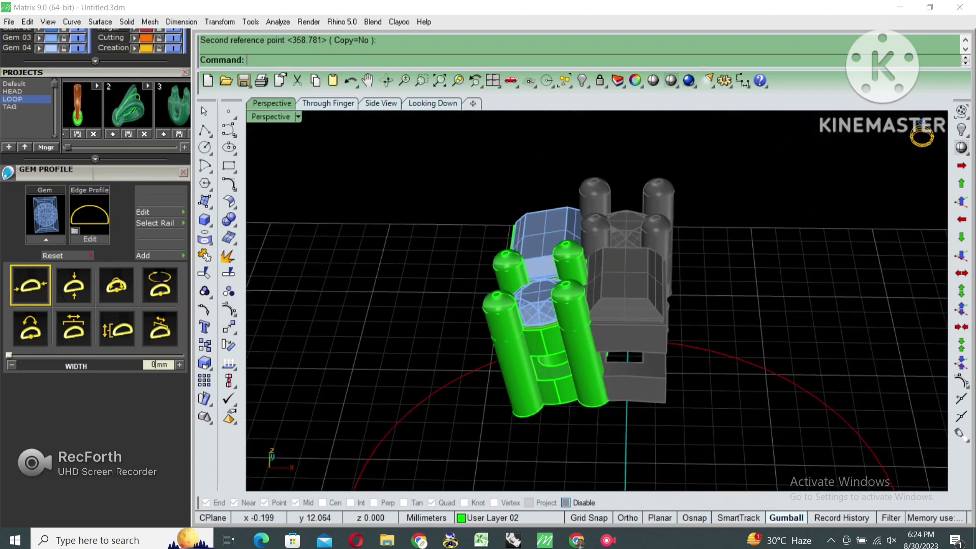
Rerun the rotation about the origin from the gem centre, then end it.
key(ctrl+a)
key(ctrl+F5)
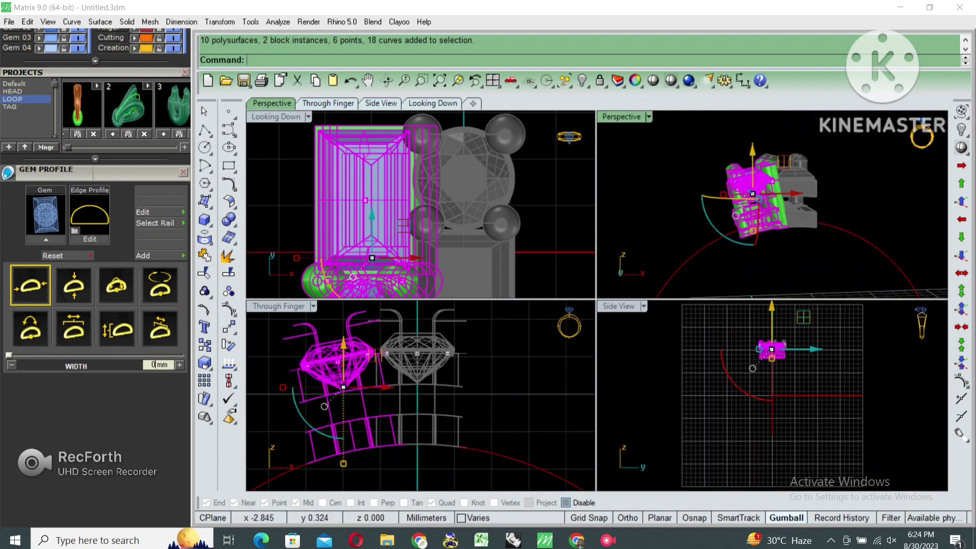
right_click(425, 345)
text(0)
key(Return)
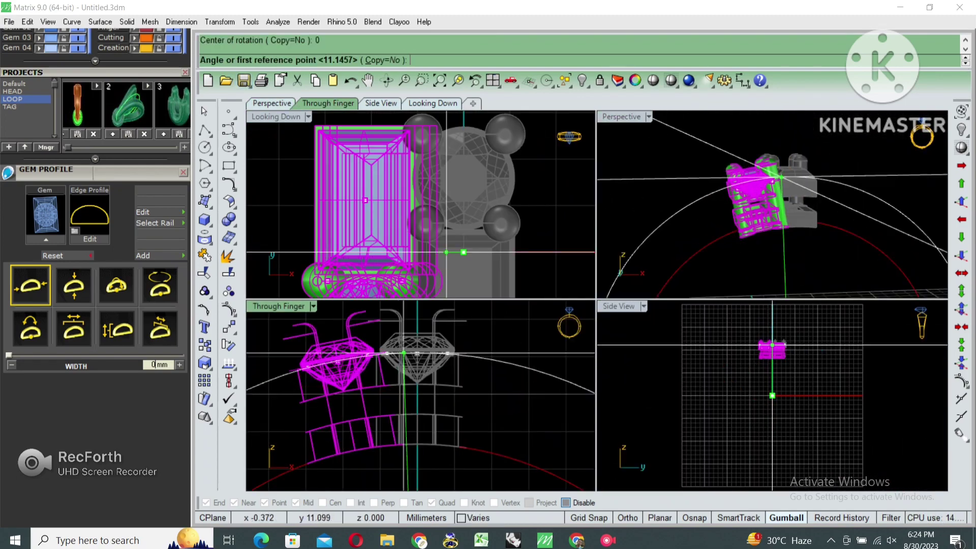
click(424, 344)
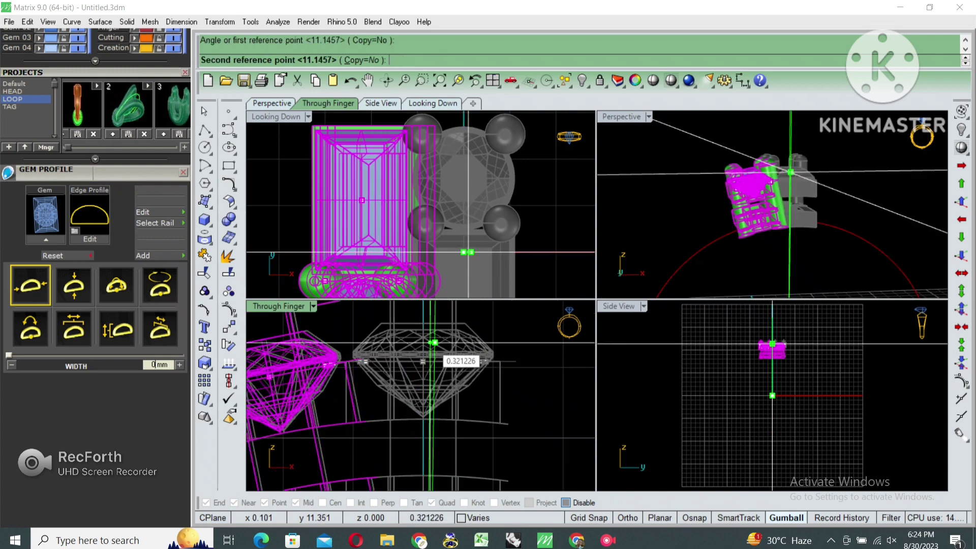
key(Escape)
key(Escape)
Orbit the perspective view to check both settings, then enlarge the through-finger view.
key(ctrl+F4)
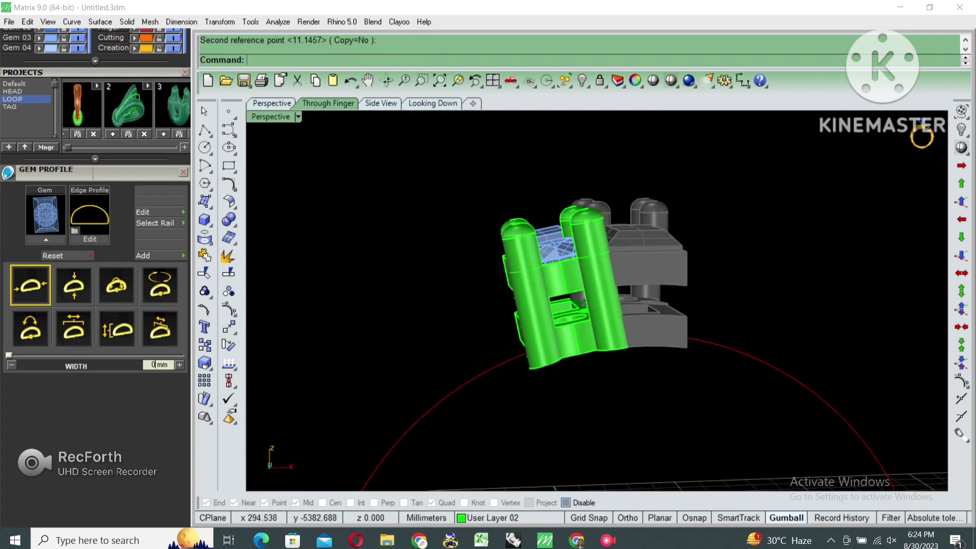
mouse_move(597, 300)
right_down()
mouse_move(636, 295)
mouse_move(626, 331)
right_up()
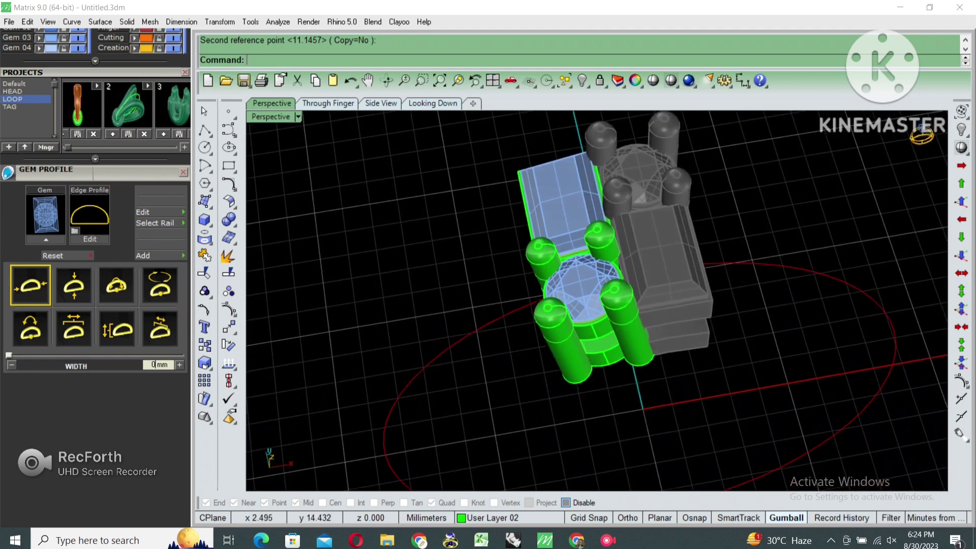
key(ctrl+a)
right_drag(625, 330, 585, 305)
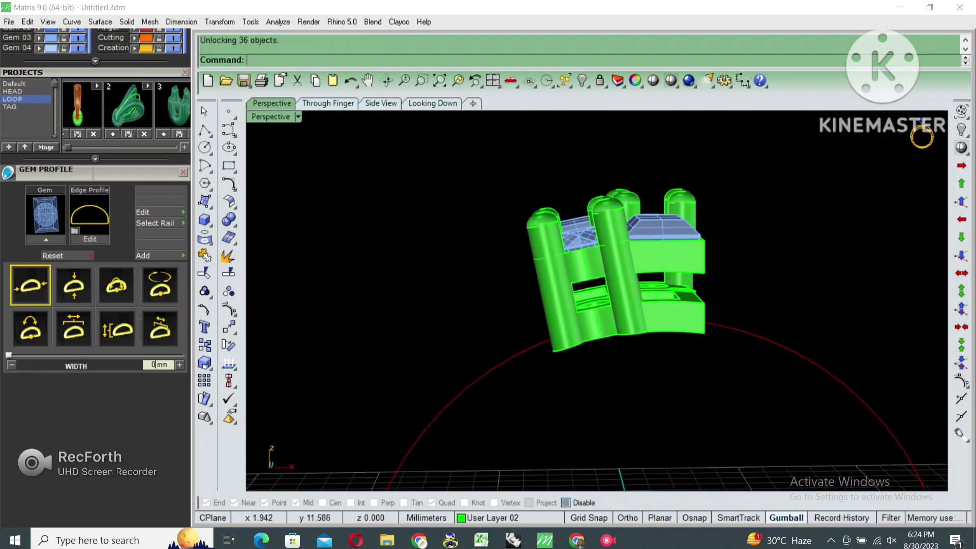
key(ctrl+a)
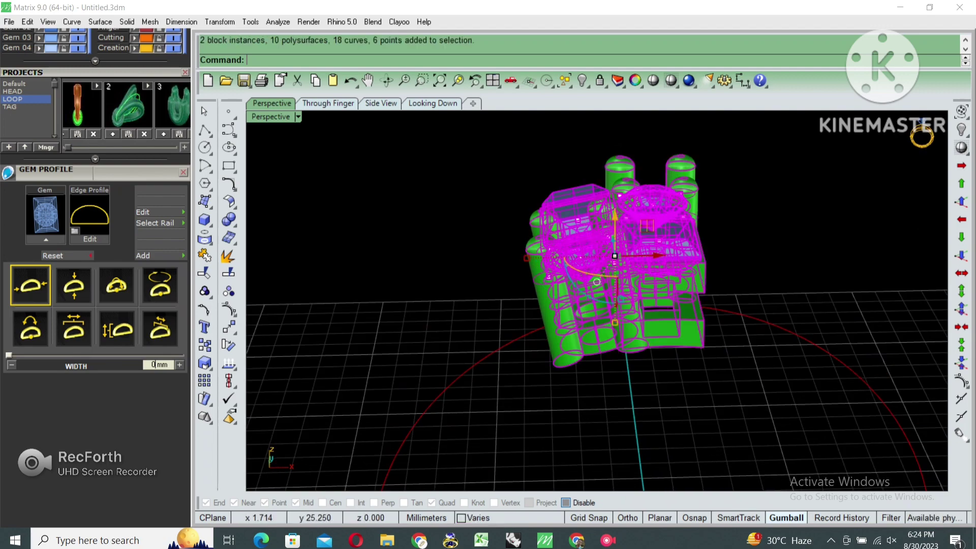
key(ctrl+F4)
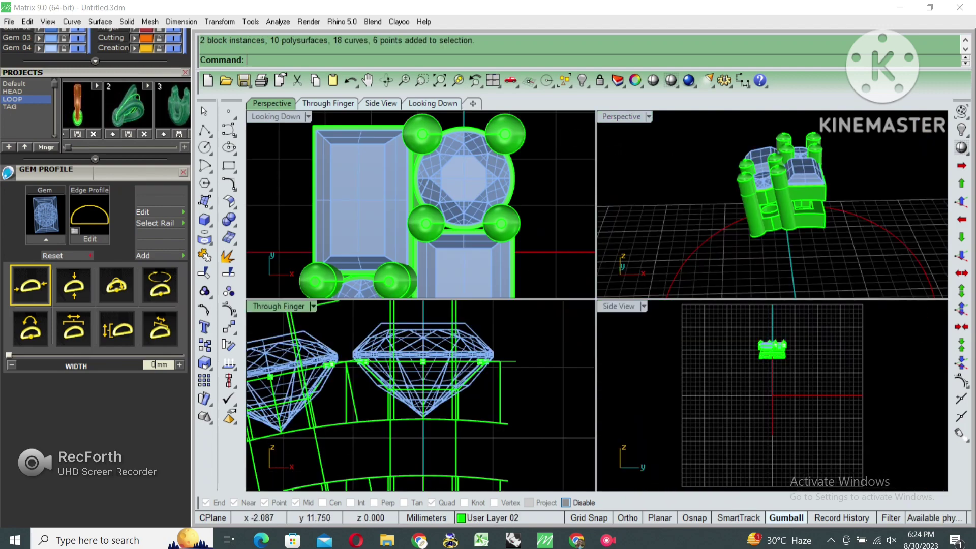
key(ctrl+m)
Mirror all setting parts as a copy across the vertical centre axis.
key(ctrl+a)
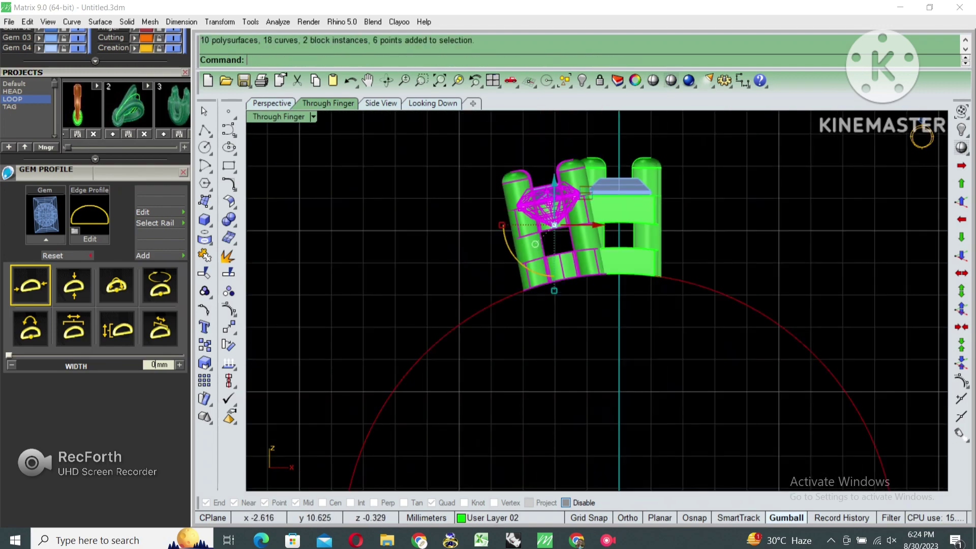
text(irror)
key(Return)
click(588, 248)
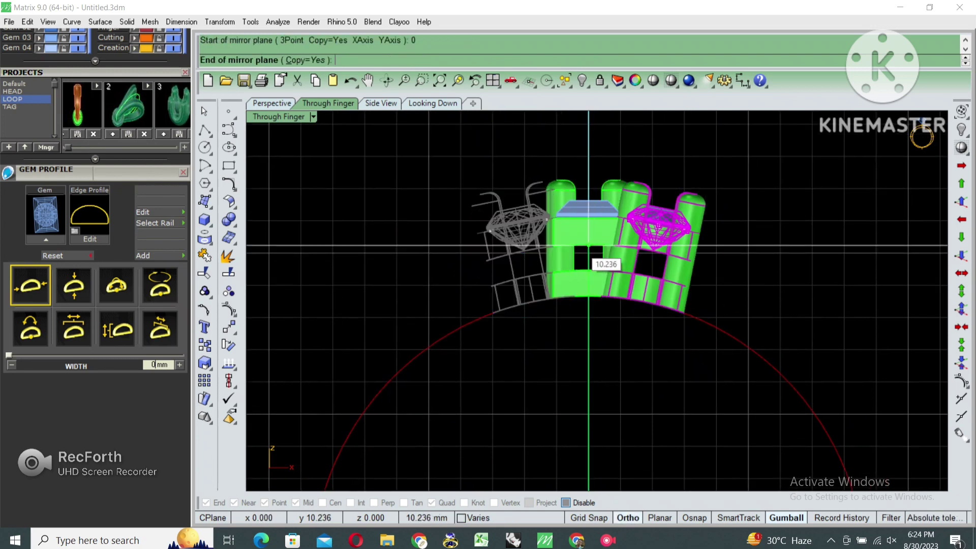
click(588, 153)
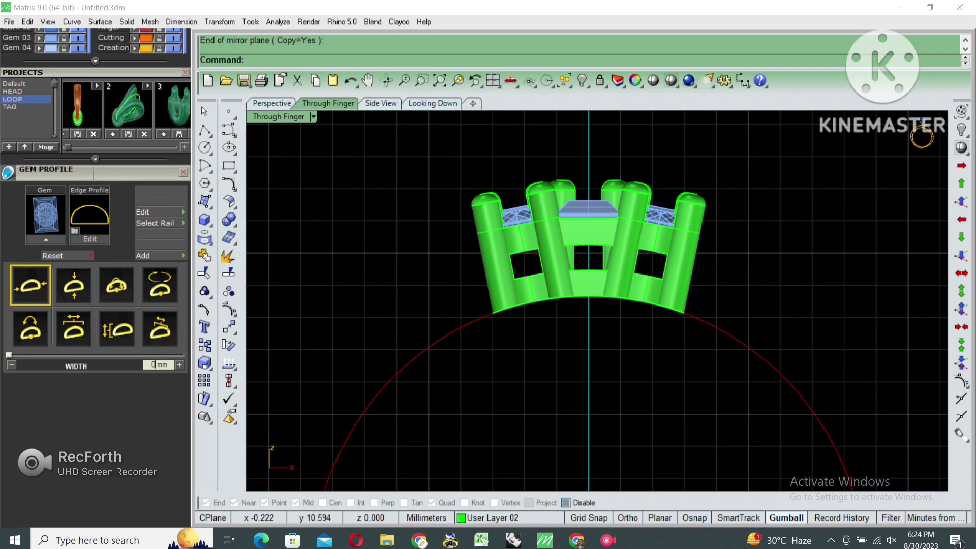
Reselect the left half of the setting, narrowing the selection to a single prong.
key(ctrl+shift+p)
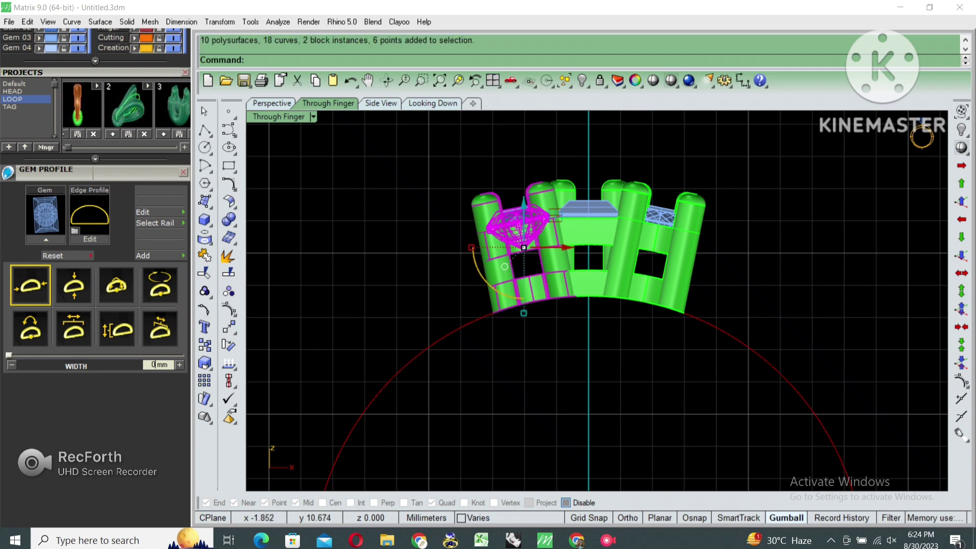
right_drag(589, 300, 592, 322)
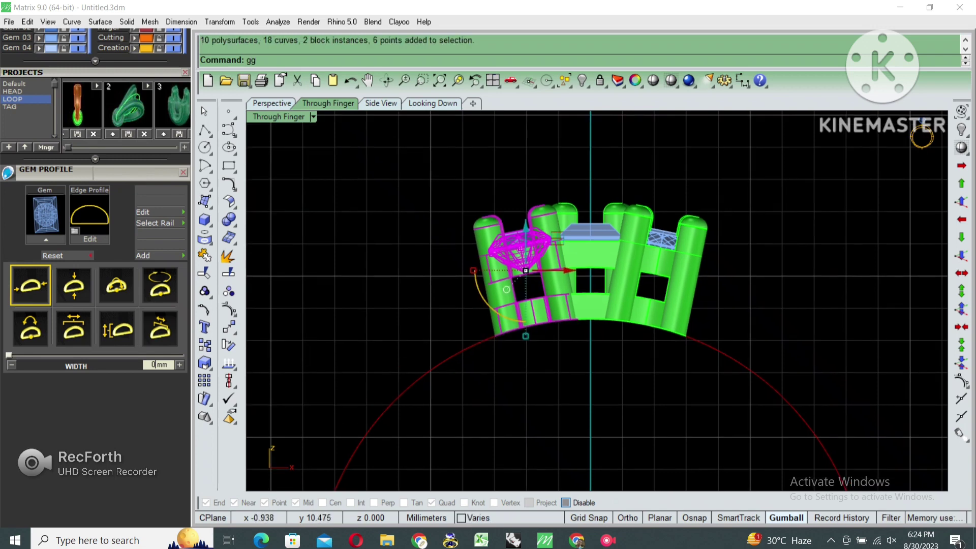
key(ctrl+shift+p)
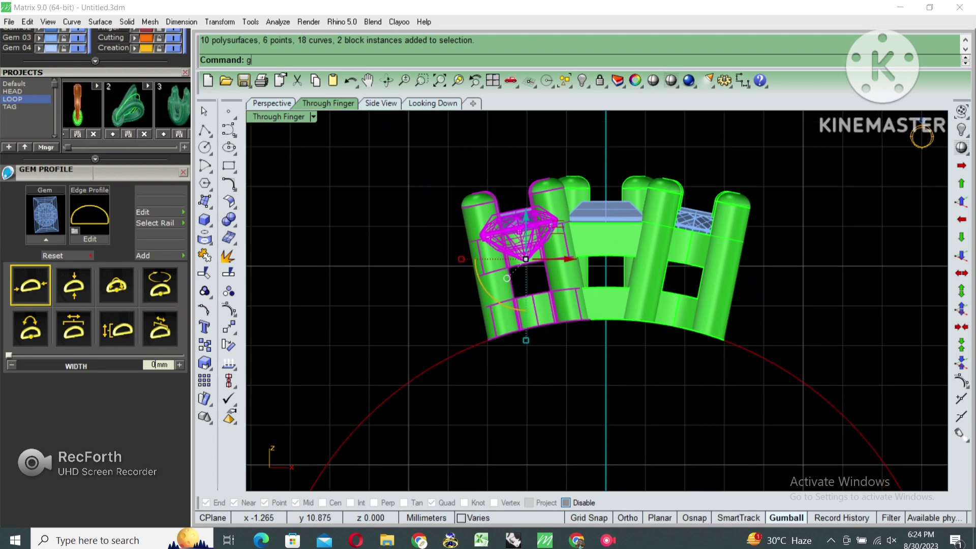
key(ctrl+shift+p)
View the model in wireframe to check the stones inside, then return to shaded.
scroll(541, 241, up, 1)
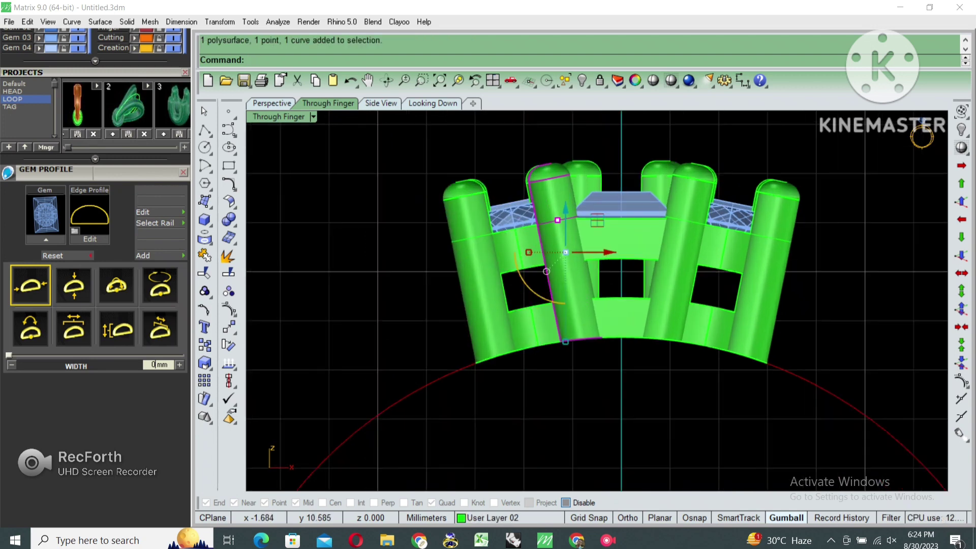
scroll(541, 241, up, 3)
key(ctrl+alt+w)
text(Rotate)
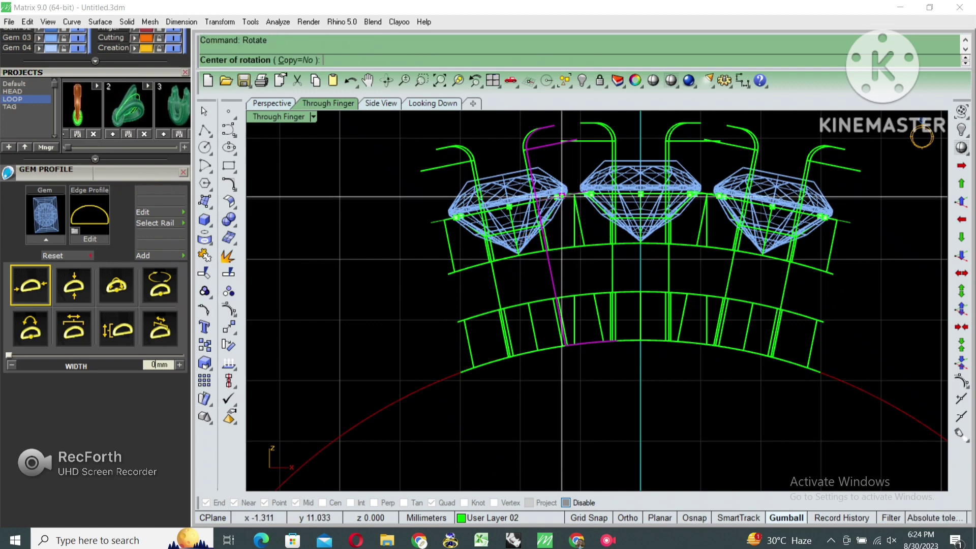
scroll(561, 196, up, 3)
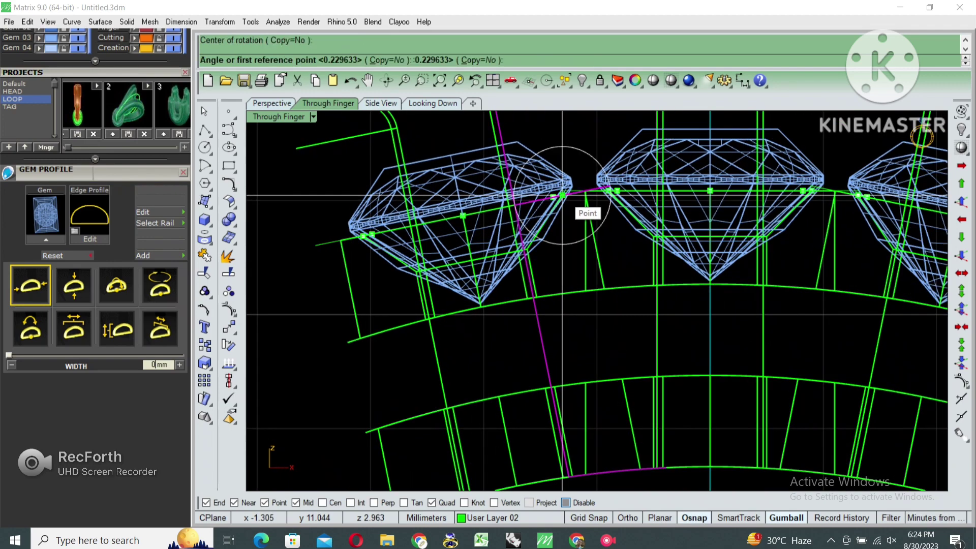
scroll(612, 235, down, 2)
key(ctrl+alt+s)
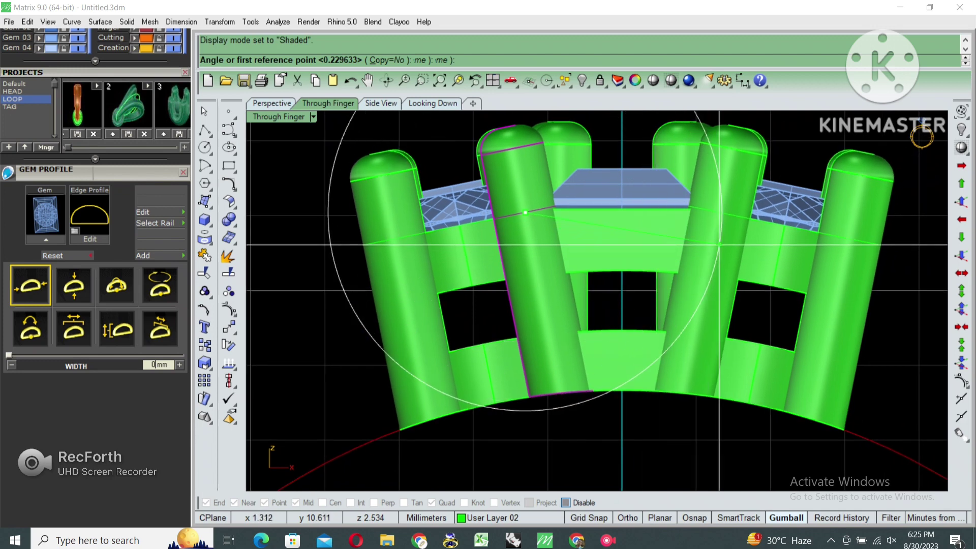
Rotate the prong about its base to tilt it in line with the stone.
click(722, 244)
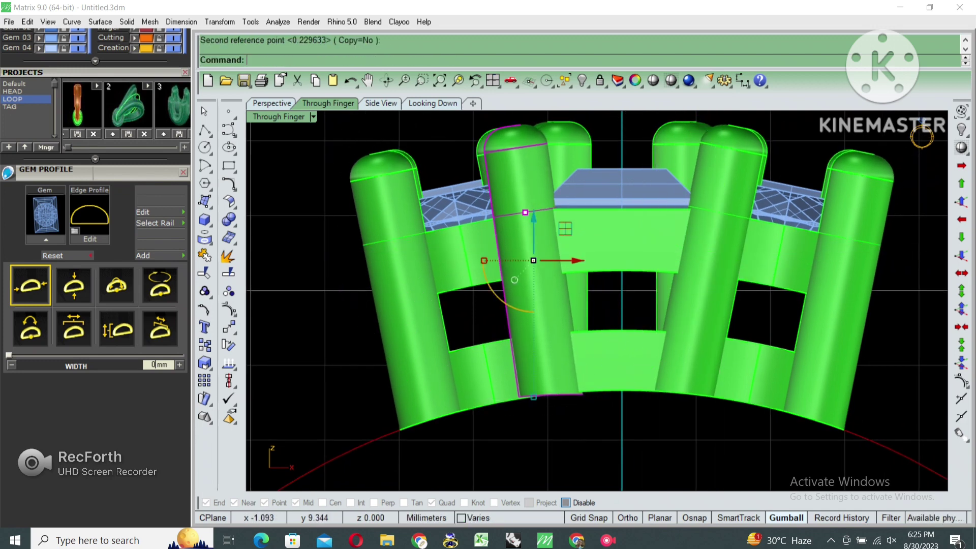
click(552, 396)
click(554, 210)
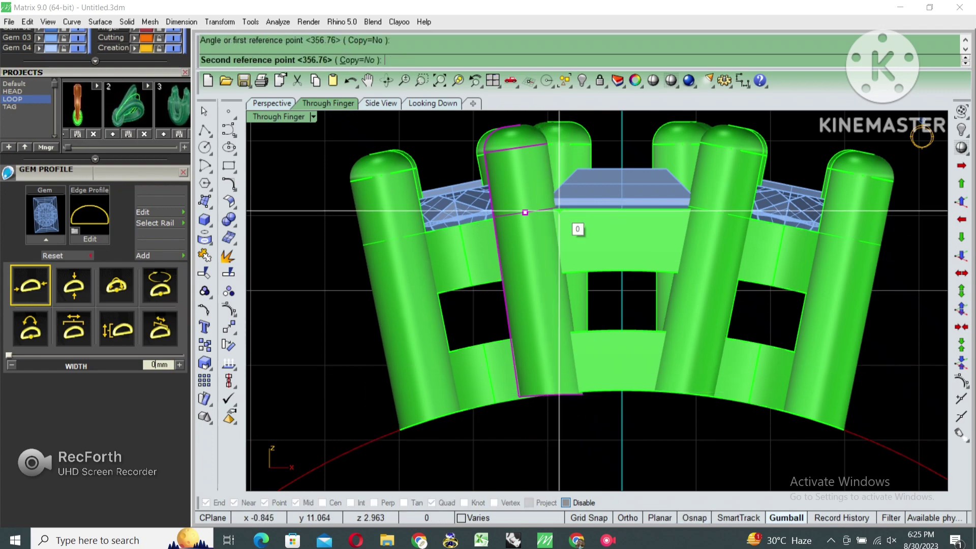
click(563, 210)
scroll(559, 213, down, 3)
scroll(559, 214, down, 2)
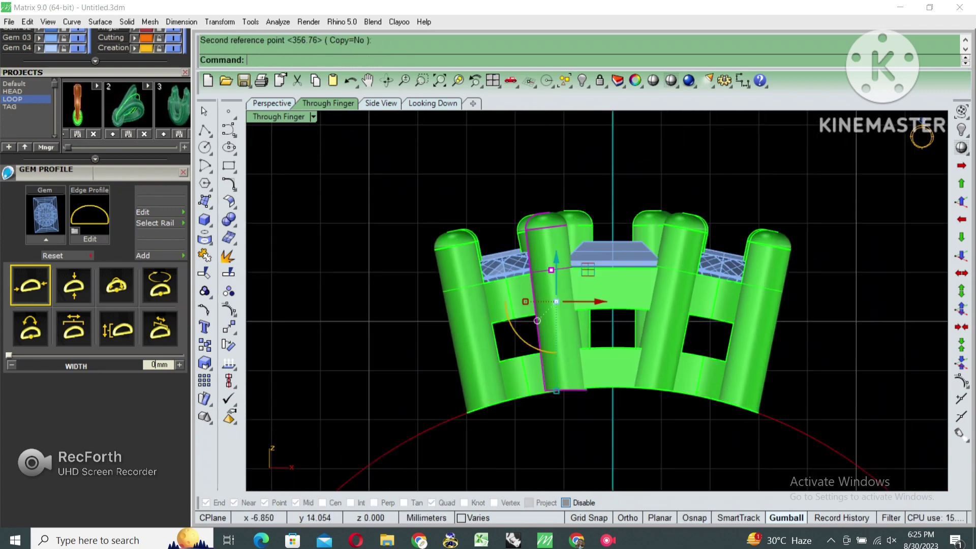
In the maximized Perspective view, select and delete the extra group of ring parts.
key(ctrl+m)
double_click(621, 117)
mouse_move(661, 305)
right_down()
mouse_move(687, 315)
mouse_move(736, 309)
mouse_move(661, 331)
mouse_move(672, 254)
mouse_move(656, 315)
right_up()
click(730, 248)
key(Delete)
key(Delete)
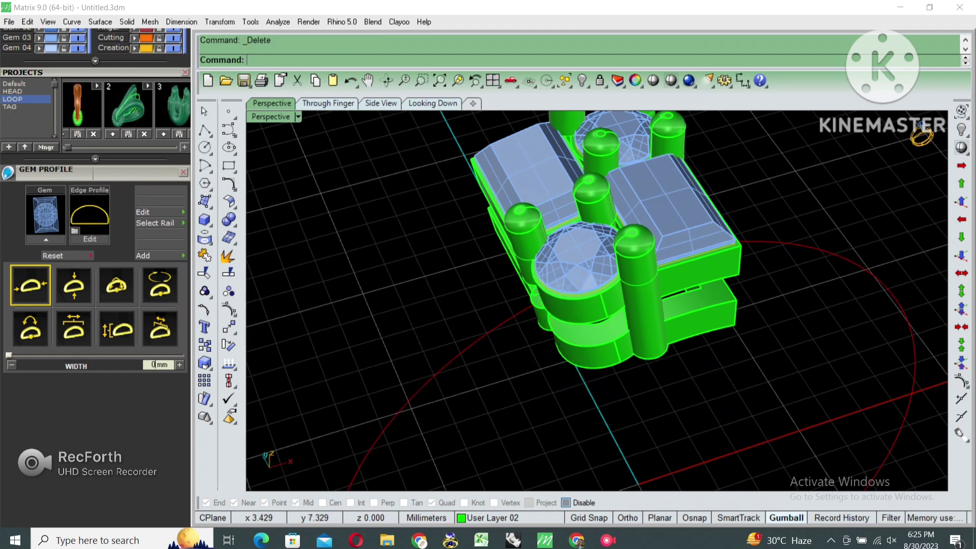
Start a Rotate of the prong about the origin, then cancel it.
key(ctrl+m)
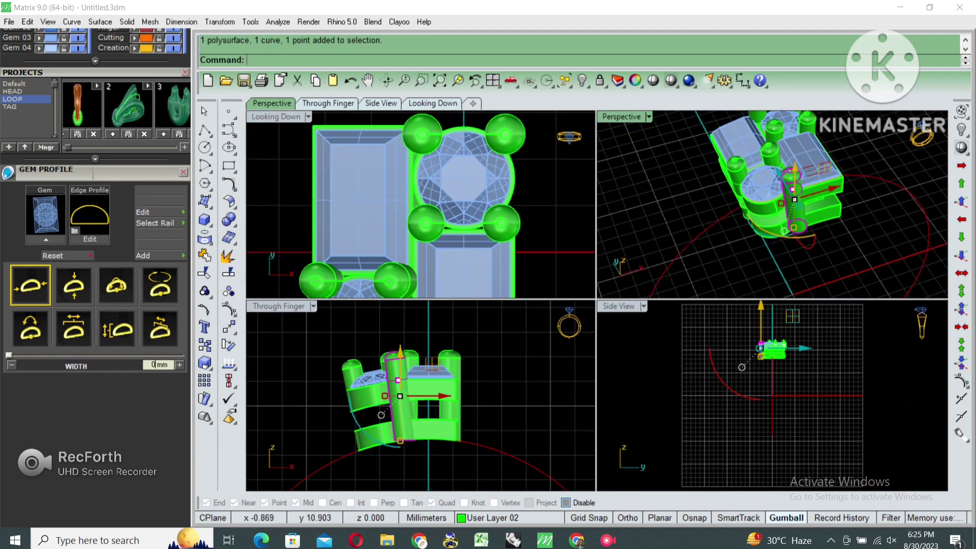
text(ro)
key(Return)
text(0)
key(Return)
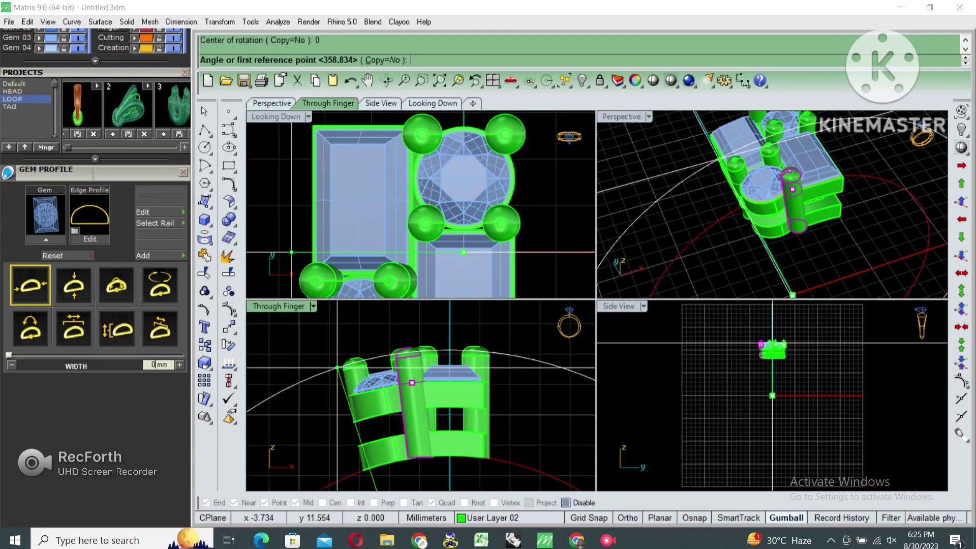
scroll(439, 385, up, 3)
key(Escape)
Rotate the front prong slightly in the Through Finger view and move it 0.535 mm.
key(ctrl+m)
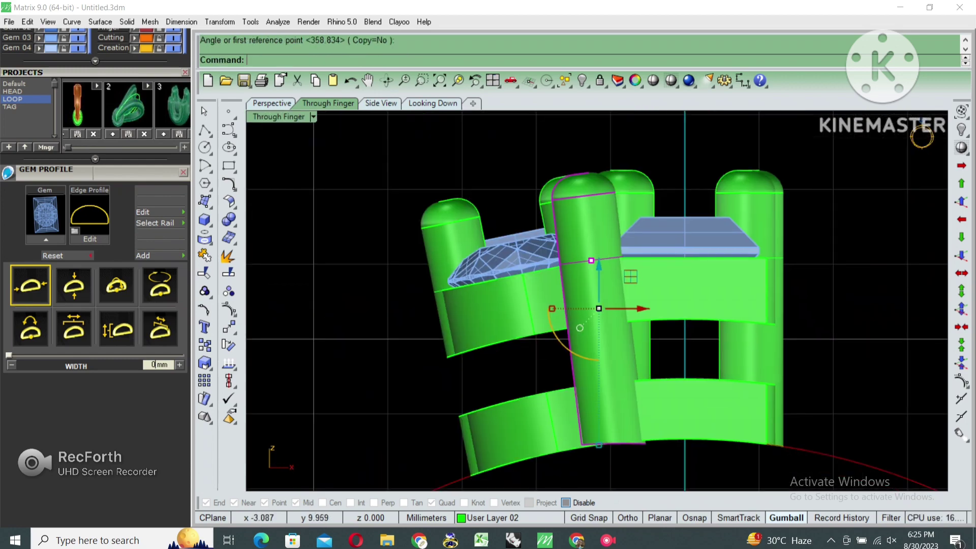
click(591, 260)
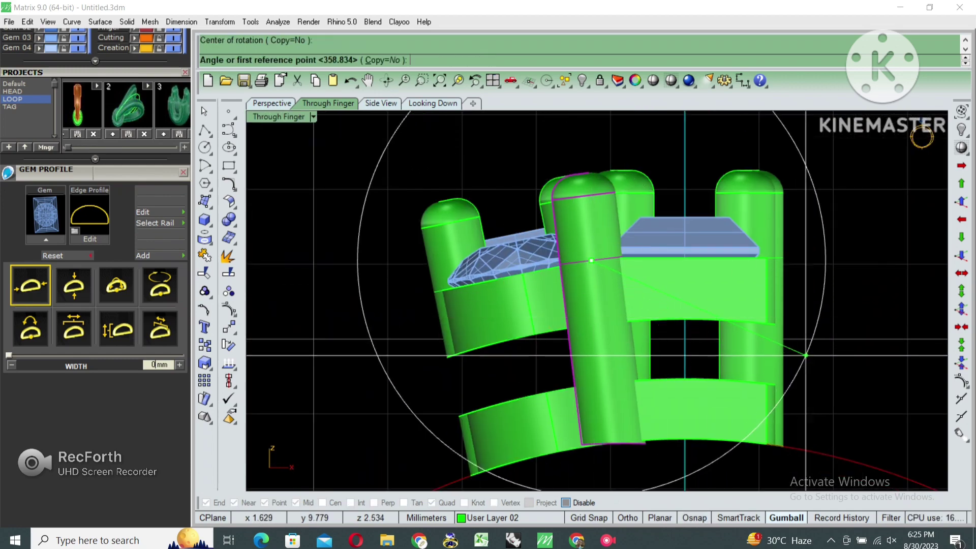
click(823, 375)
click(806, 355)
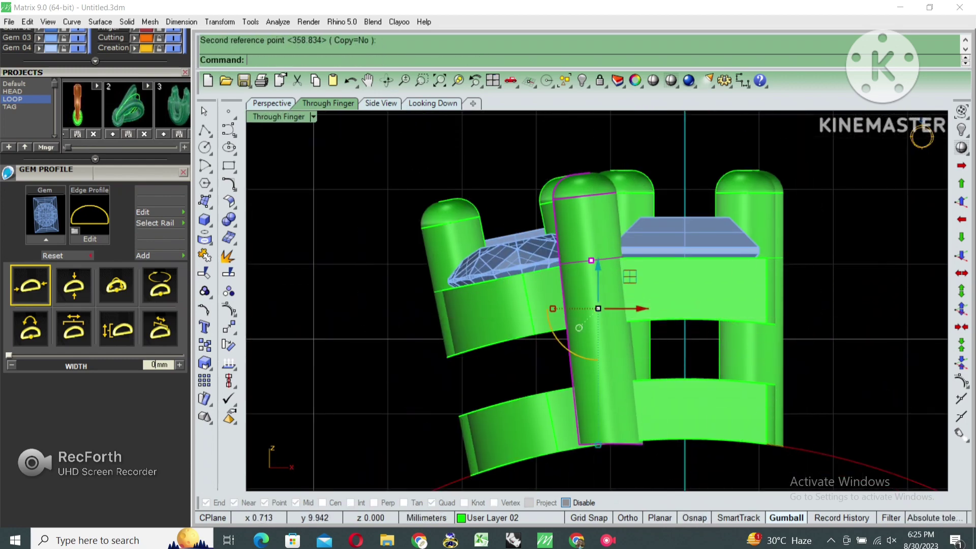
click(591, 260)
click(651, 269)
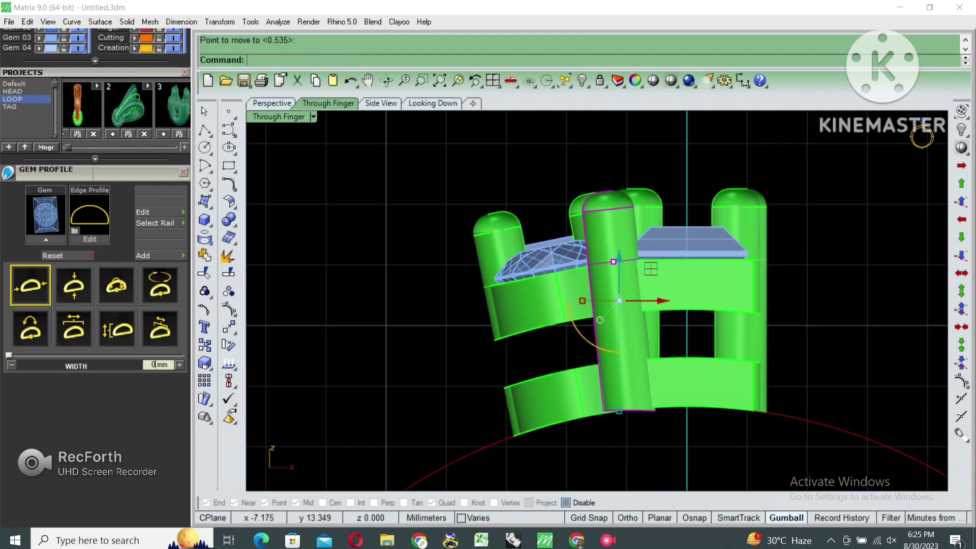
Maximize the Perspective view and orbit to inspect the setting from above and the side.
key(ctrl+m)
double_click(621, 117)
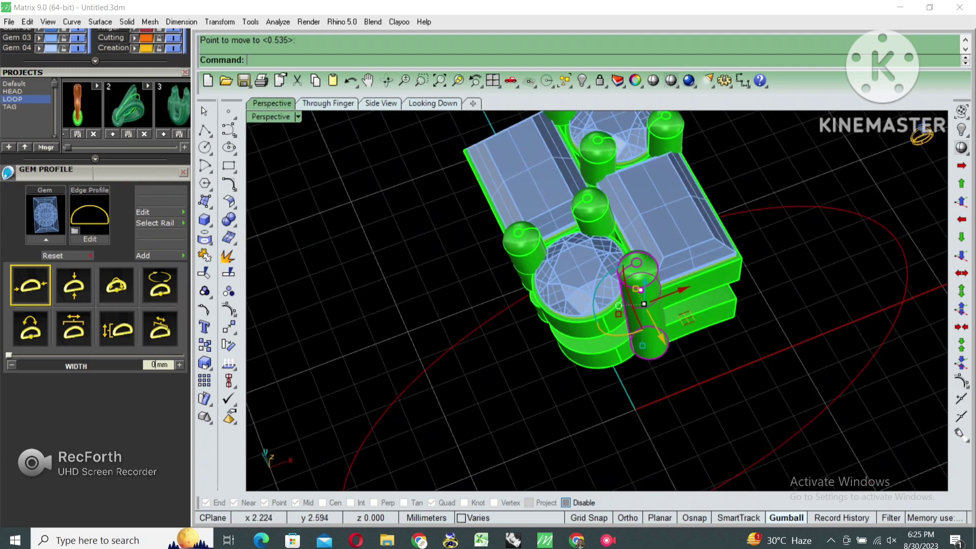
right_drag(737, 254, 687, 305)
right_drag(595, 300, 626, 285)
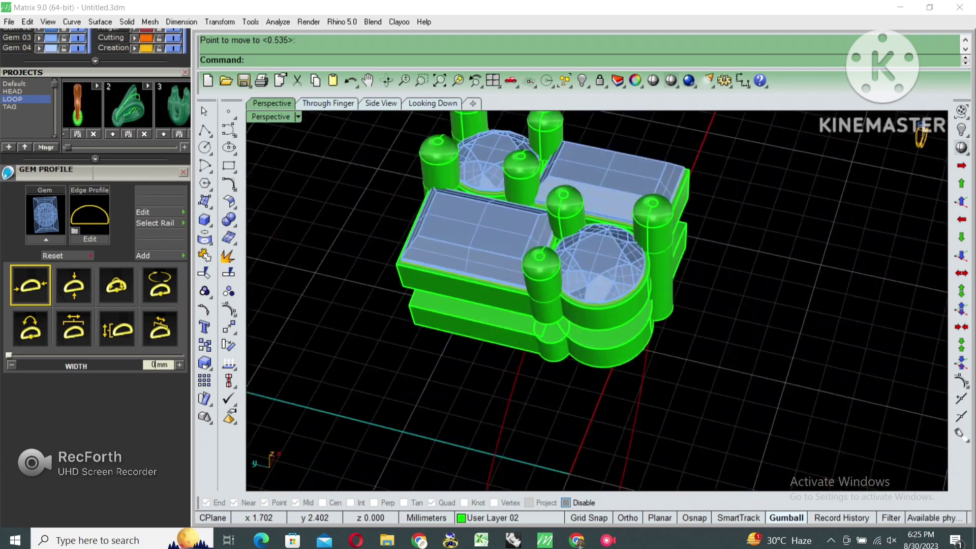
right_drag(922, 137, 922, 136)
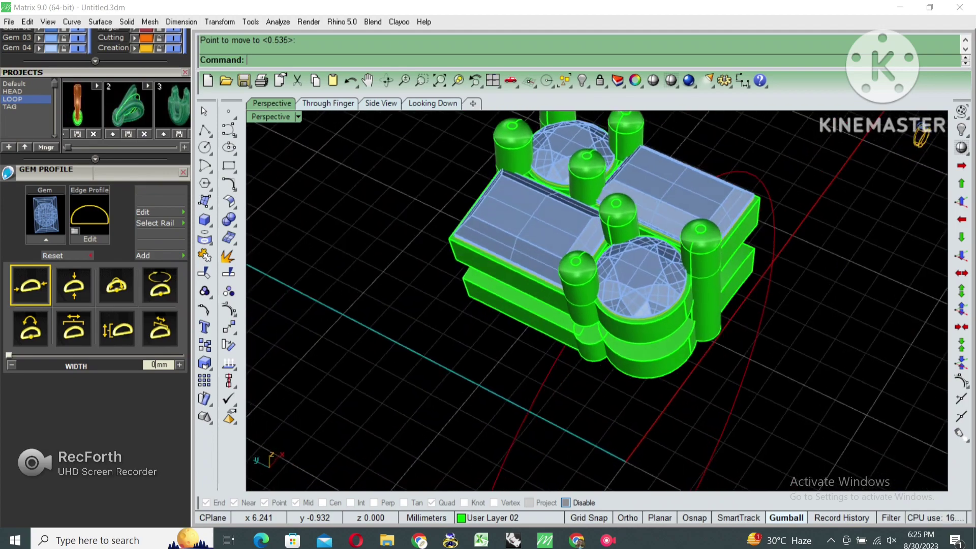
Stretch the front prong downward to reach the ring's curve.
click(666, 305)
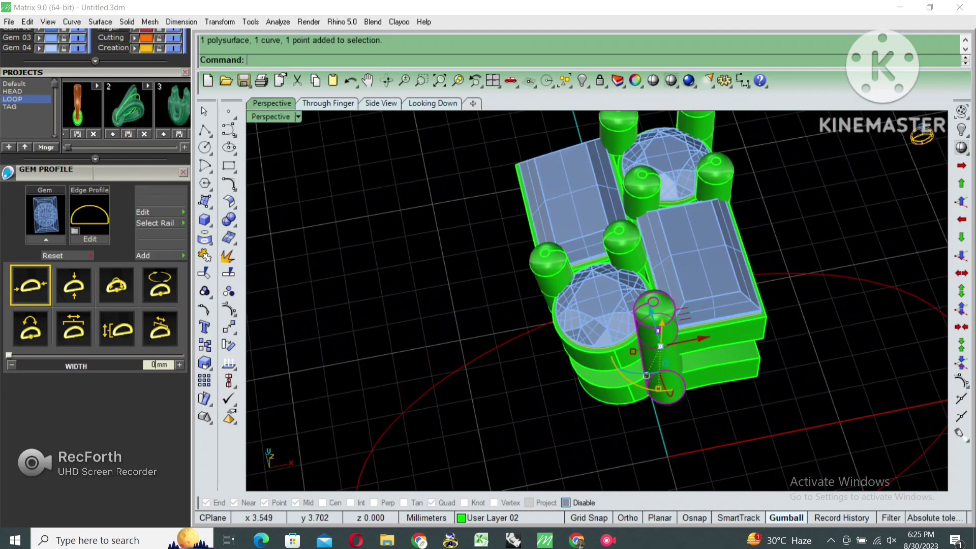
right_drag(661, 306, 610, 285)
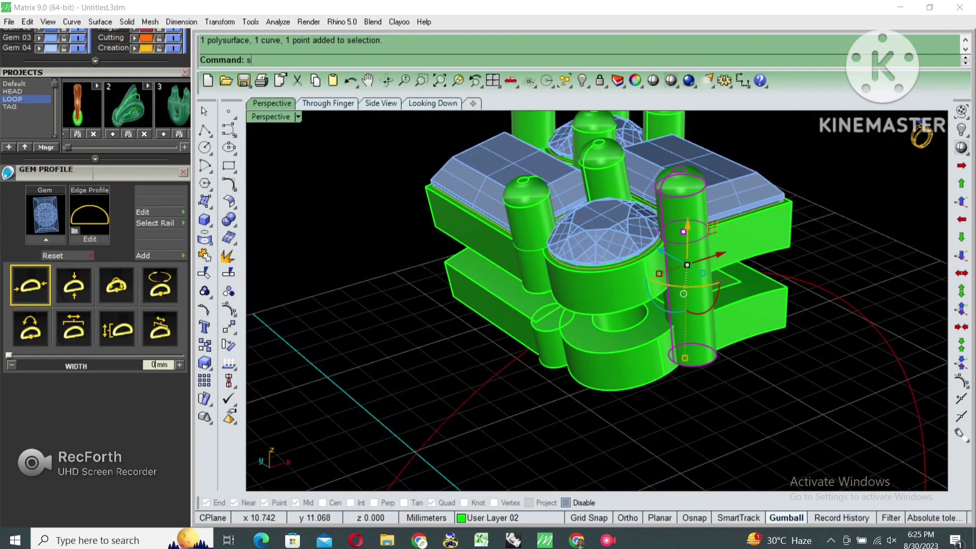
key(Return)
scroll(661, 305, up, 3)
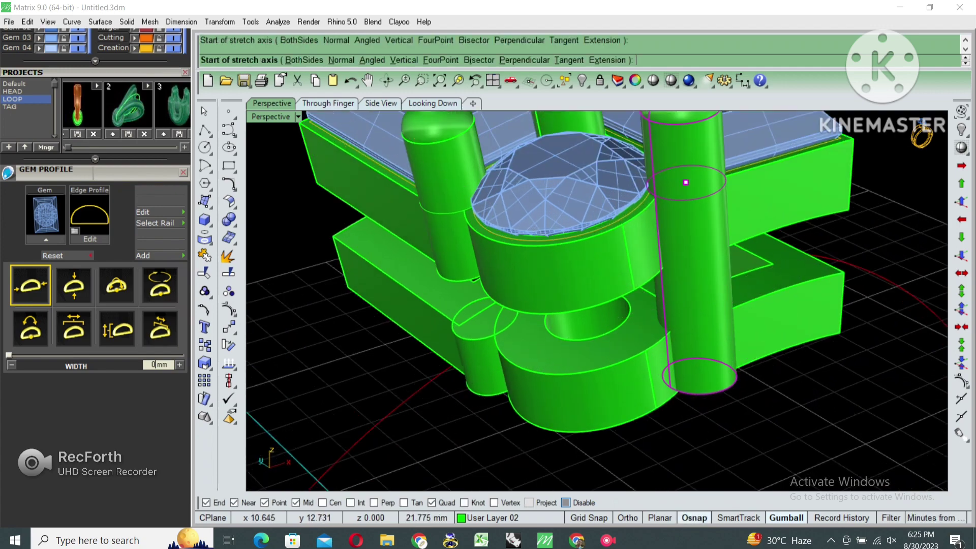
click(663, 304)
click(672, 390)
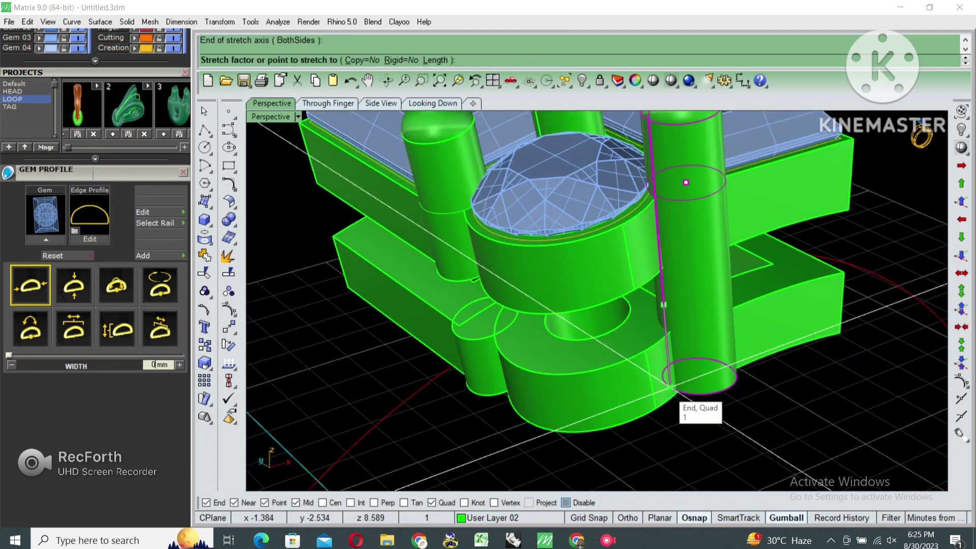
click(692, 442)
scroll(676, 330, down, 3)
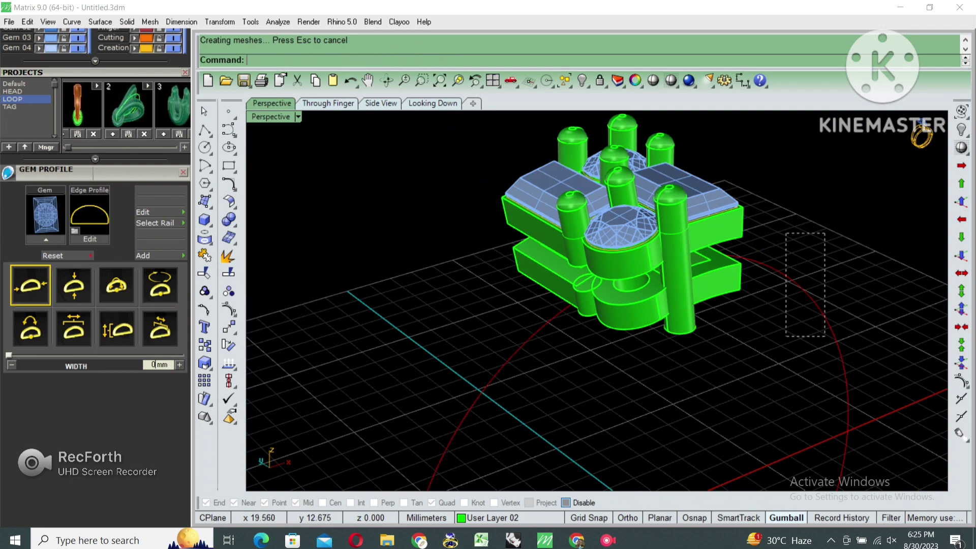
scroll(598, 300, down, 2)
Extrude the finger circle into a solid and subtract it from the setting's underside.
click(645, 413)
click(204, 238)
scroll(597, 300, up, 2)
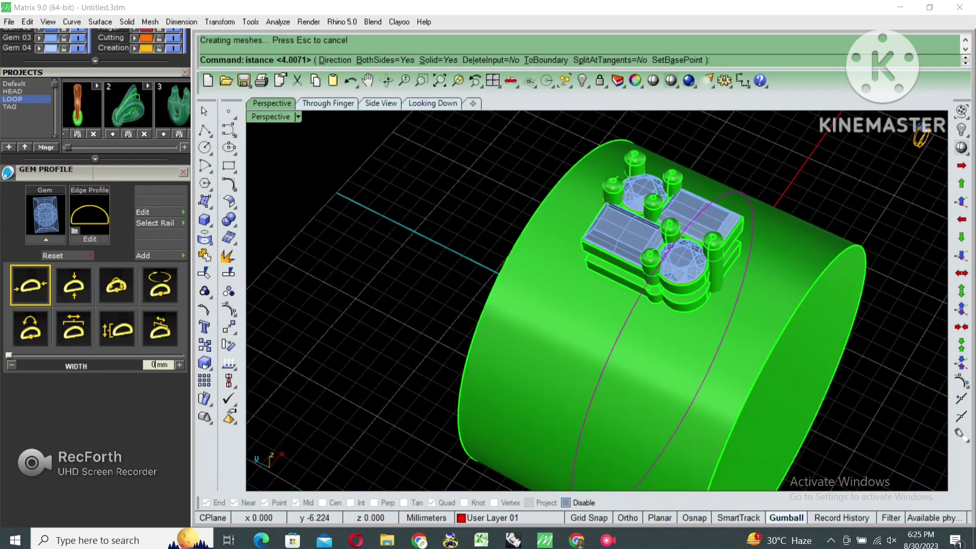
key(Return)
right_drag(610, 305, 661, 264)
text(b)
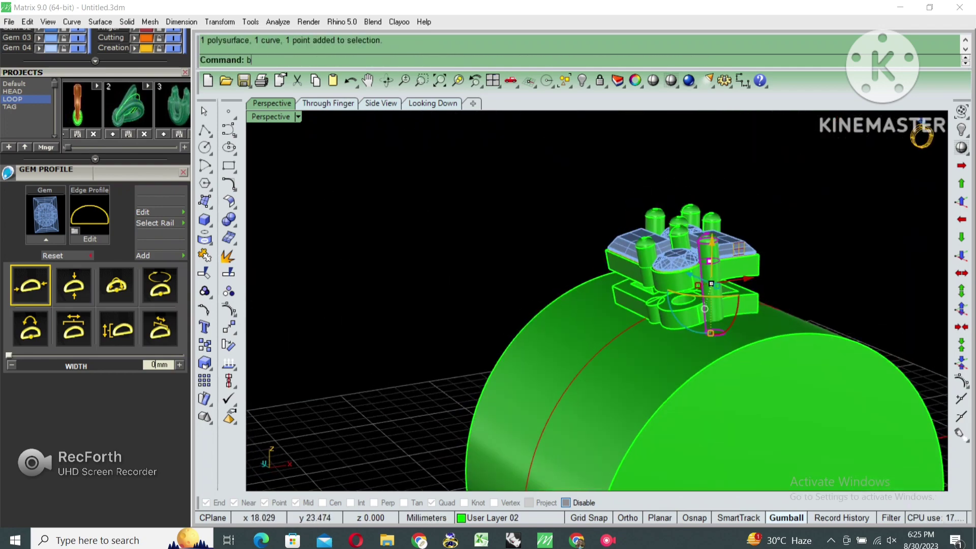
key(Return)
key(Return)
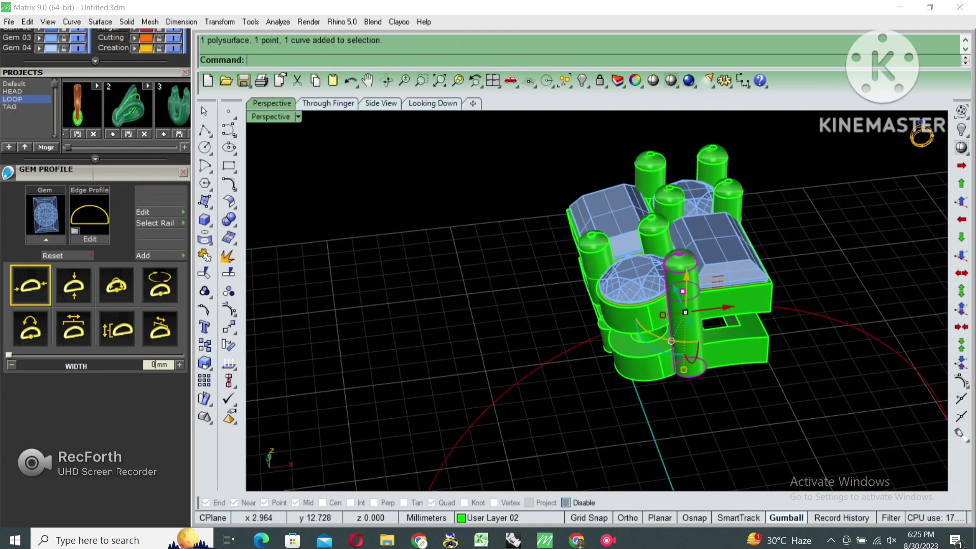
key(ctrl+m)
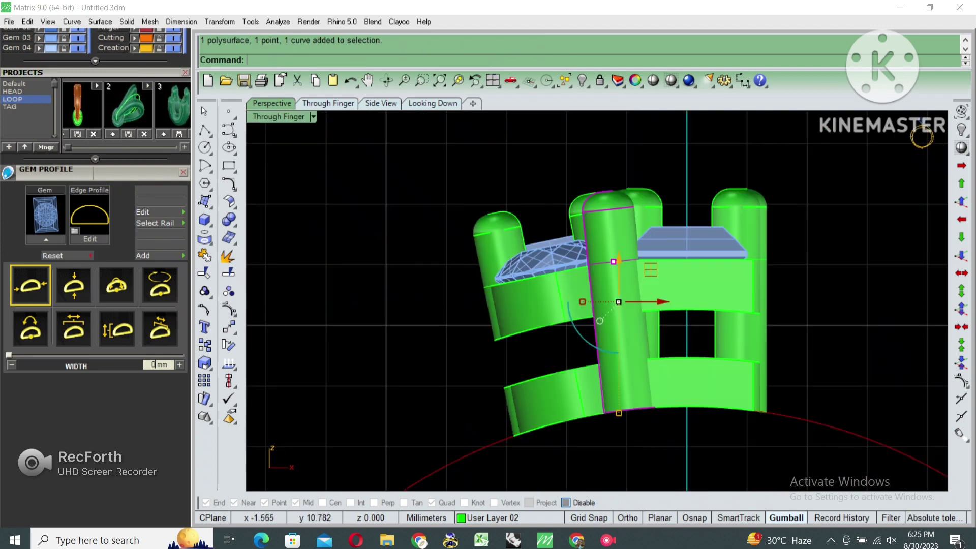
Mirror the tilted prong across a plane starting at the origin.
scroll(604, 243, down, 3)
text(mirror)
key(Return)
text(0)
key(Return)
text(0)
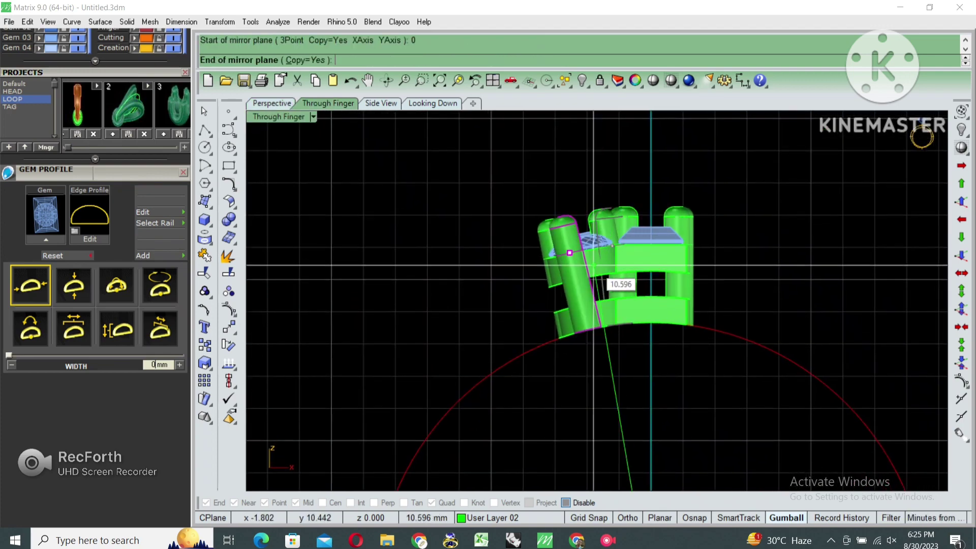
scroll(604, 242, up, 1)
scroll(584, 213, up, 3)
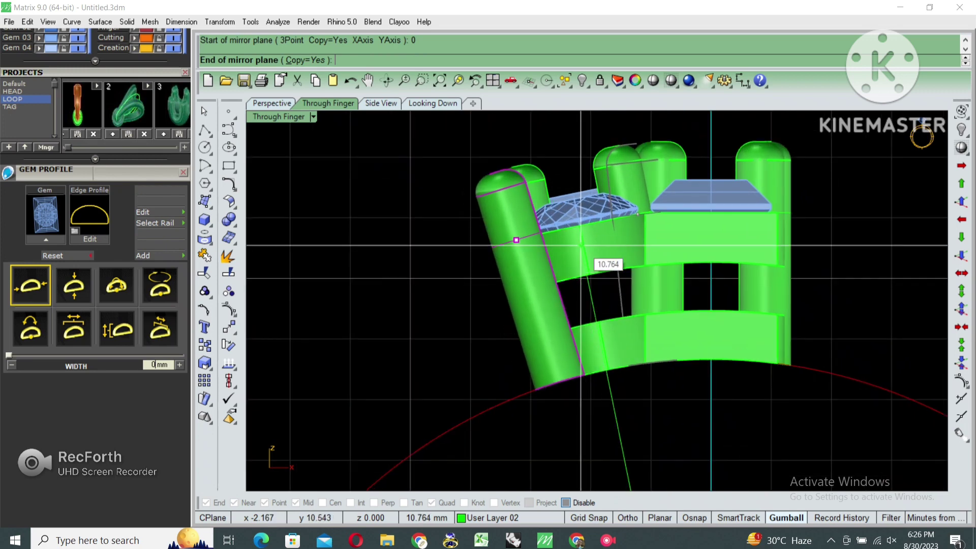
click(576, 199)
scroll(605, 219, down, 2)
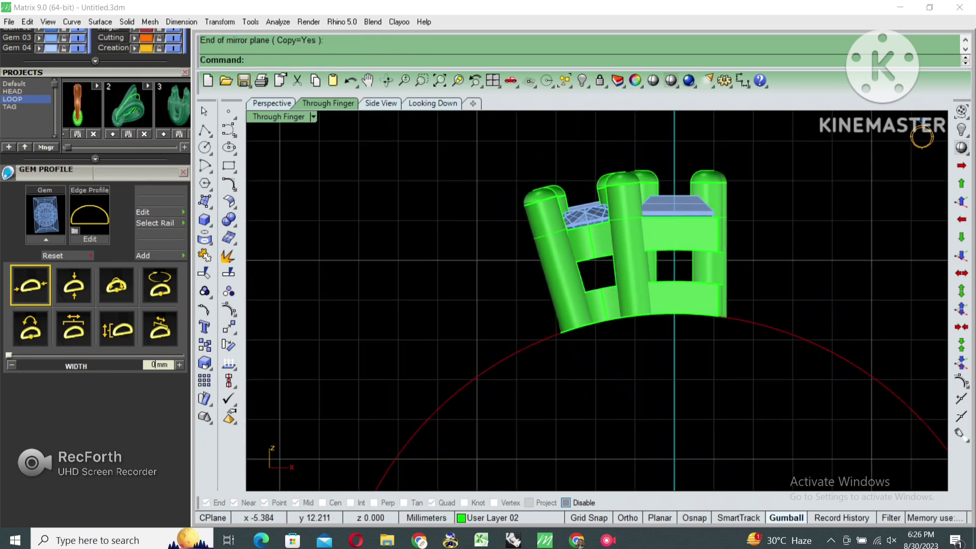
In the maximized Perspective view, select all setting parts and group them.
key(ctrl+m)
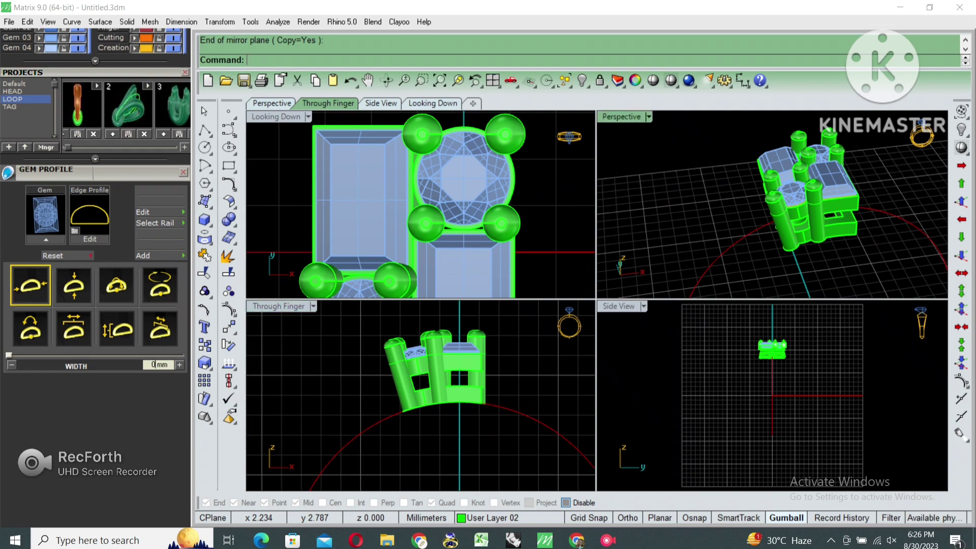
double_click(620, 117)
scroll(661, 280, down, 2)
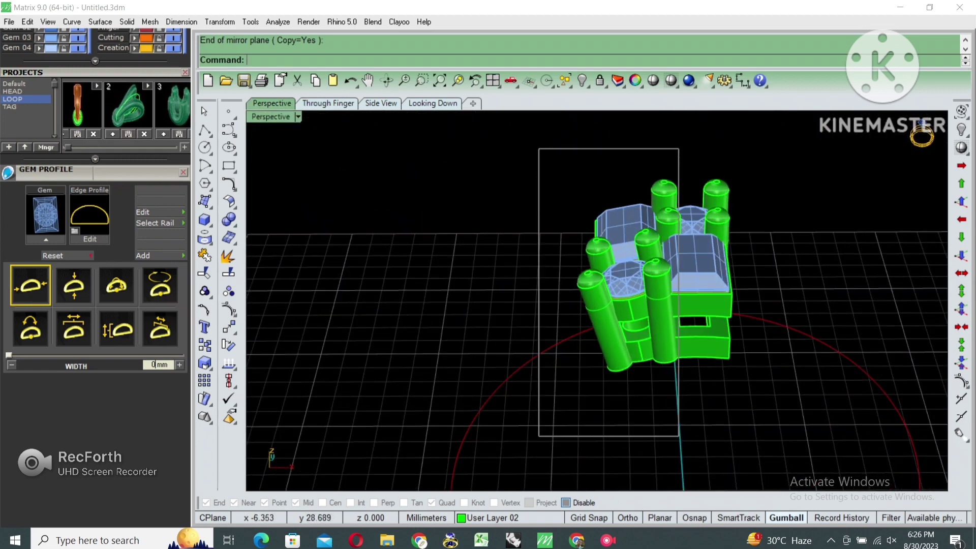
drag(679, 436, 679, 436)
key(ctrl+g)
Lock the right-hand section and select the left section for editing.
right_drag(661, 356, 636, 305)
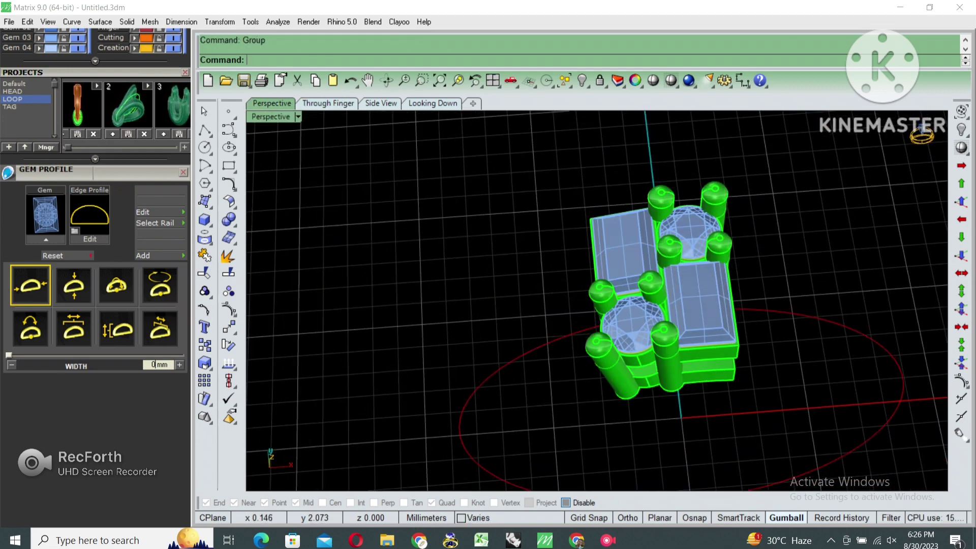
click(636, 305)
key(Escape)
click(701, 305)
right_drag(661, 356, 661, 331)
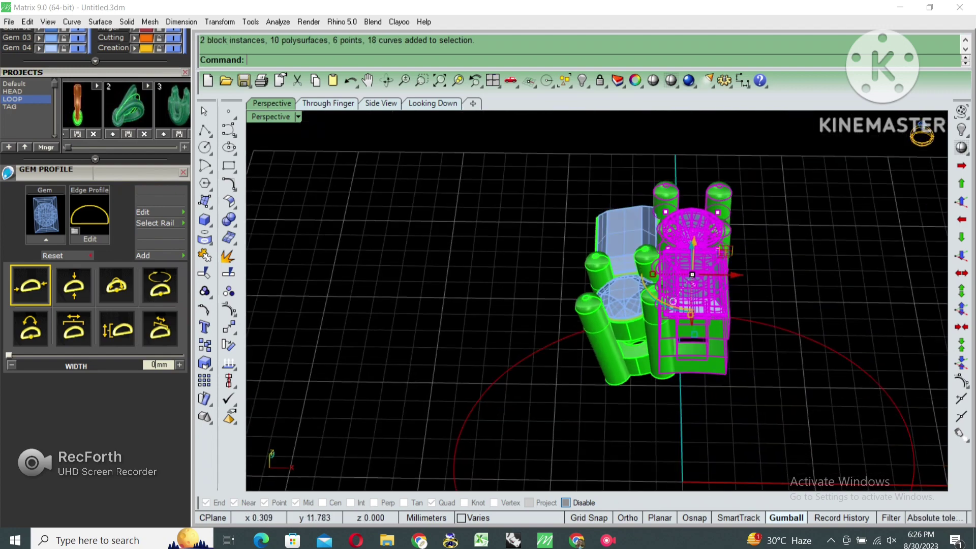
key(ctrl+l)
key(ctrl+a)
key(ctrl+F4)
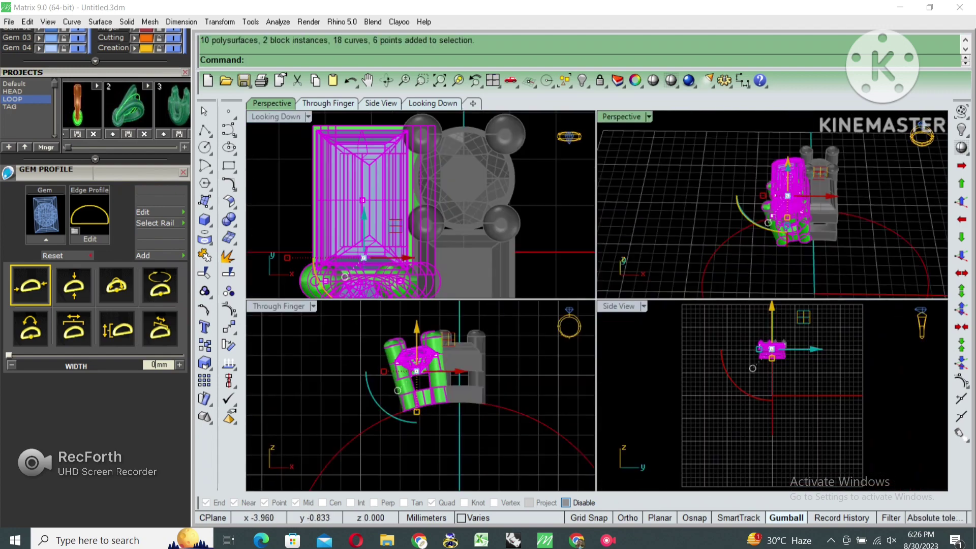
click(328, 103)
Rotate the left section's prongs and gem upright about centre 0.
text(rotate)
key(Return)
text(0)
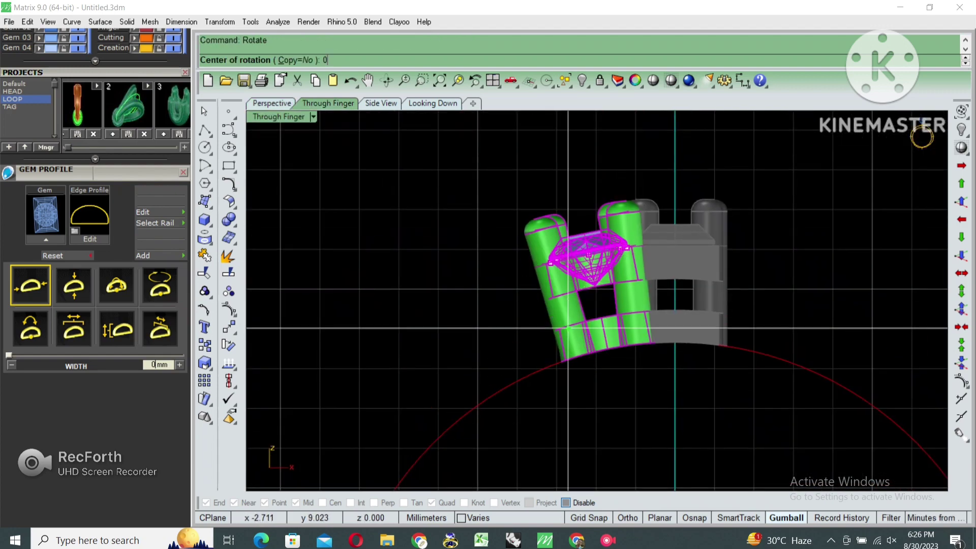
scroll(568, 328, up, 2)
click(605, 283)
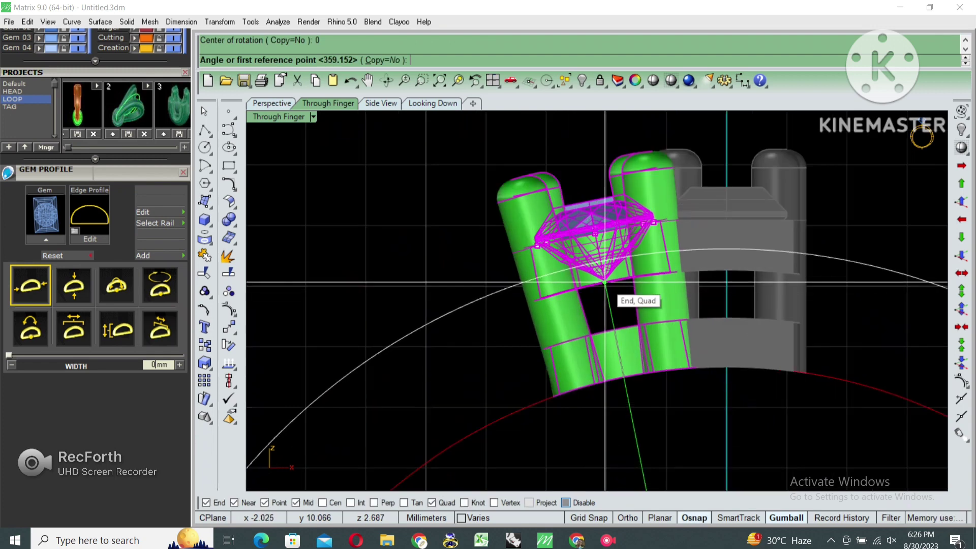
click(616, 280)
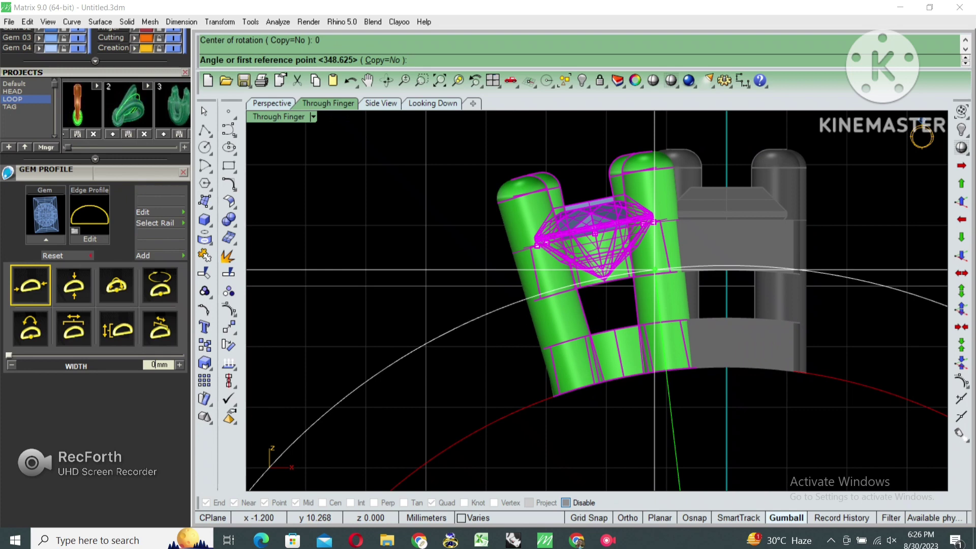
text(C)
Rotate again with Copy on to place a copy of the prongs and gem along the band.
key(c)
key(Return)
click(605, 282)
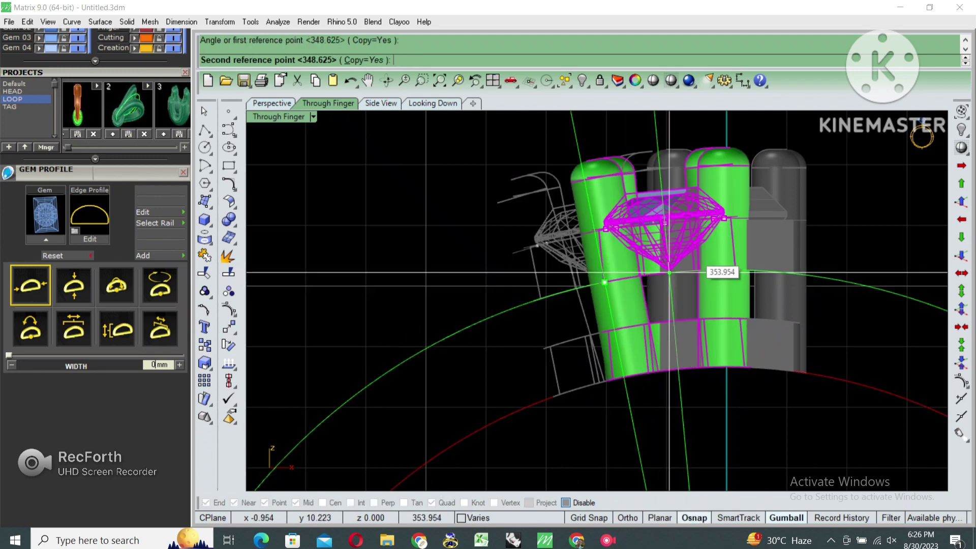
click(669, 273)
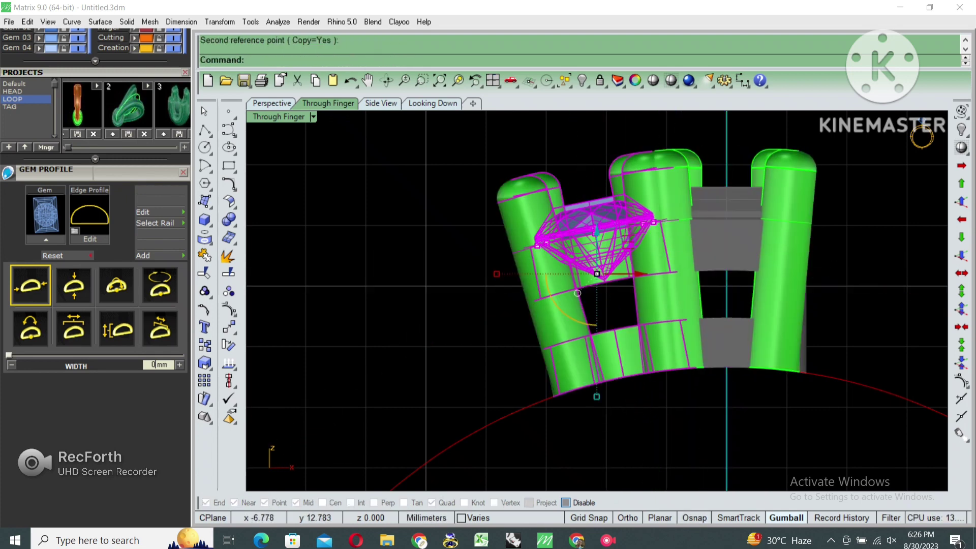
Orbit the Perspective view to inspect the new copy and the gaps between stones.
key(ctrl+m)
click(272, 104)
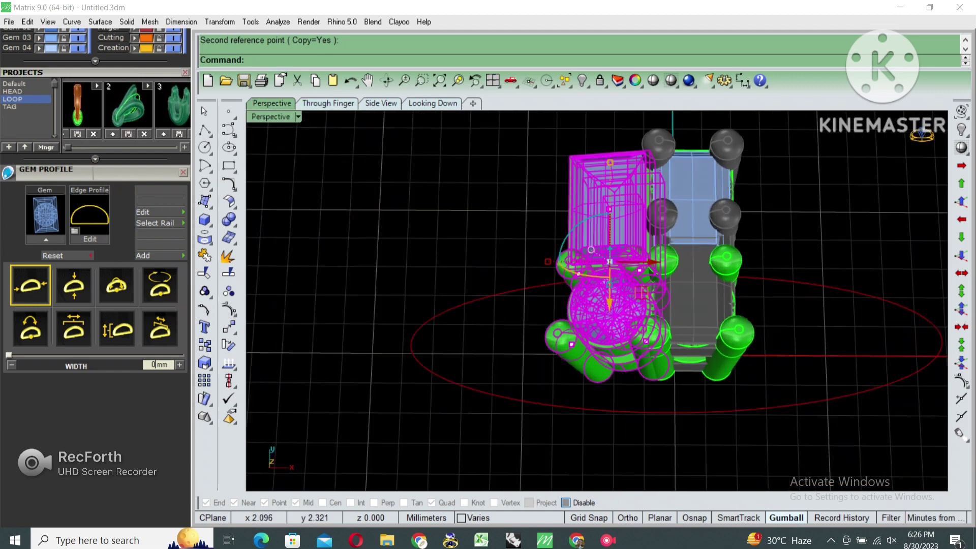
right_drag(597, 300, 635, 285)
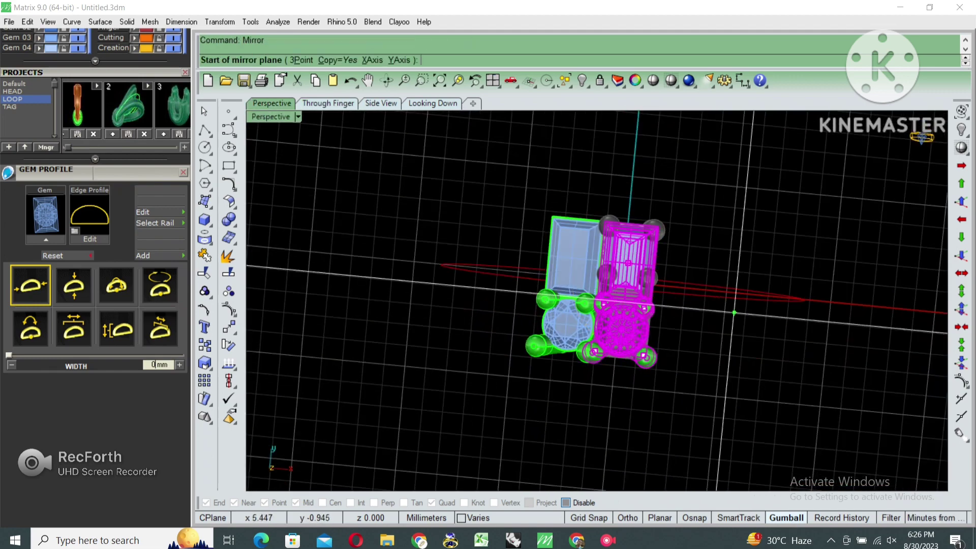
scroll(600, 284, up, 3)
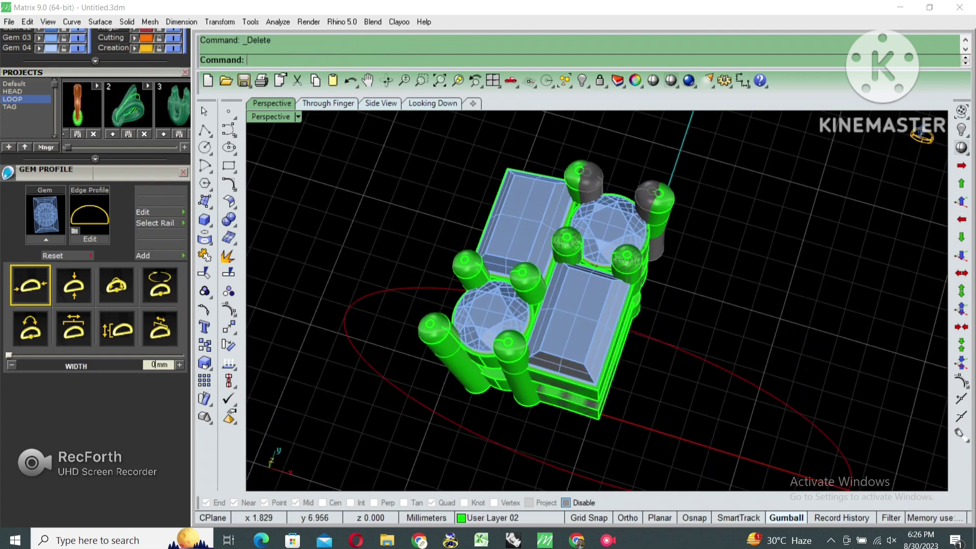
mouse_move(600, 285)
right_down()
mouse_move(569, 305)
mouse_move(584, 295)
right_up()
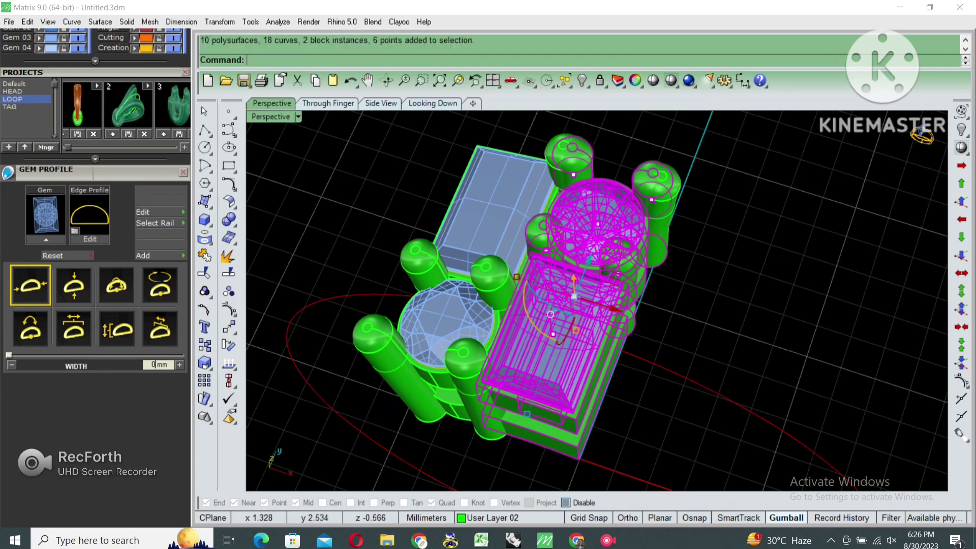
mouse_move(600, 285)
right_down()
mouse_move(595, 305)
mouse_move(610, 315)
mouse_move(625, 295)
mouse_move(615, 239)
right_up()
drag(701, 325, 610, 188)
key(ctrl+m)
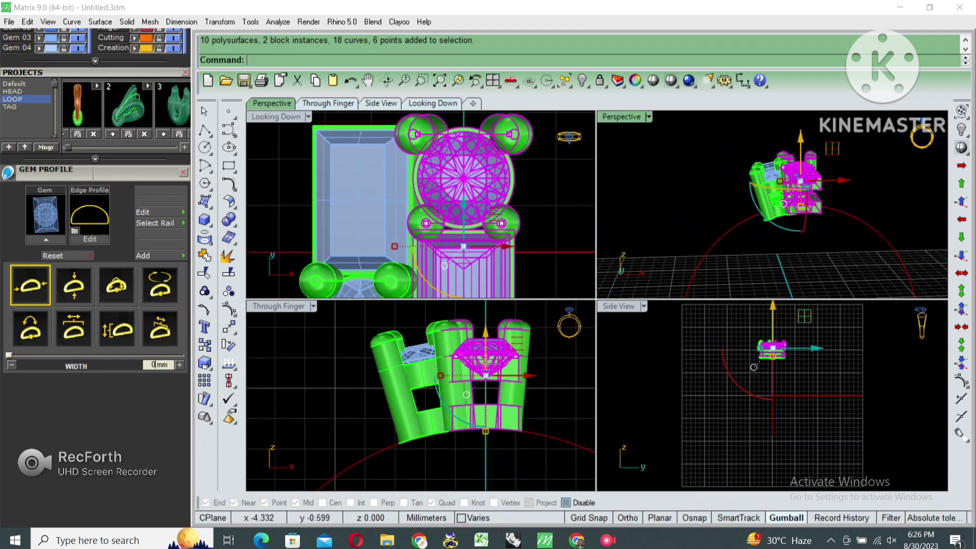
double_click(279, 306)
In wireframe, mirror the gem units along the band from the origin.
key(ctrl+alt+w)
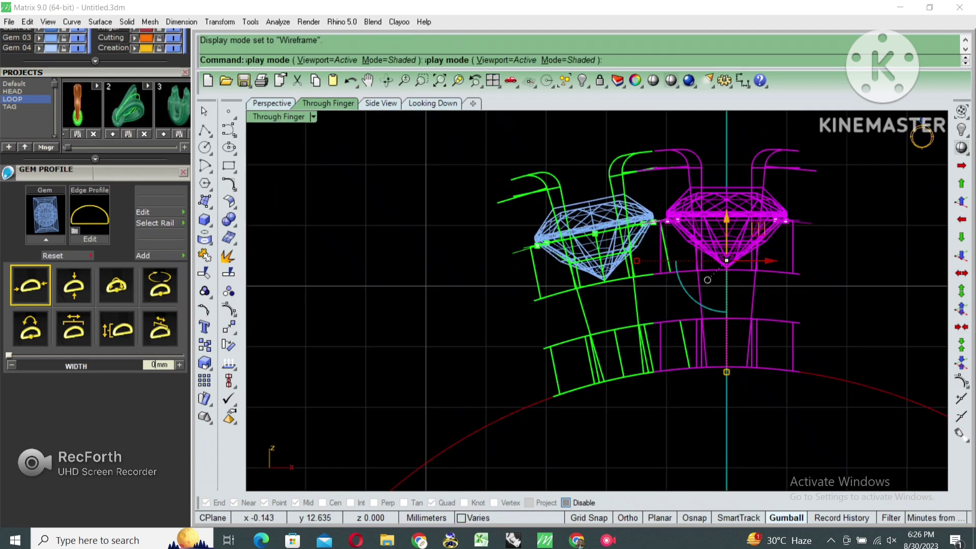
scroll(673, 246, down, 2)
key(Return)
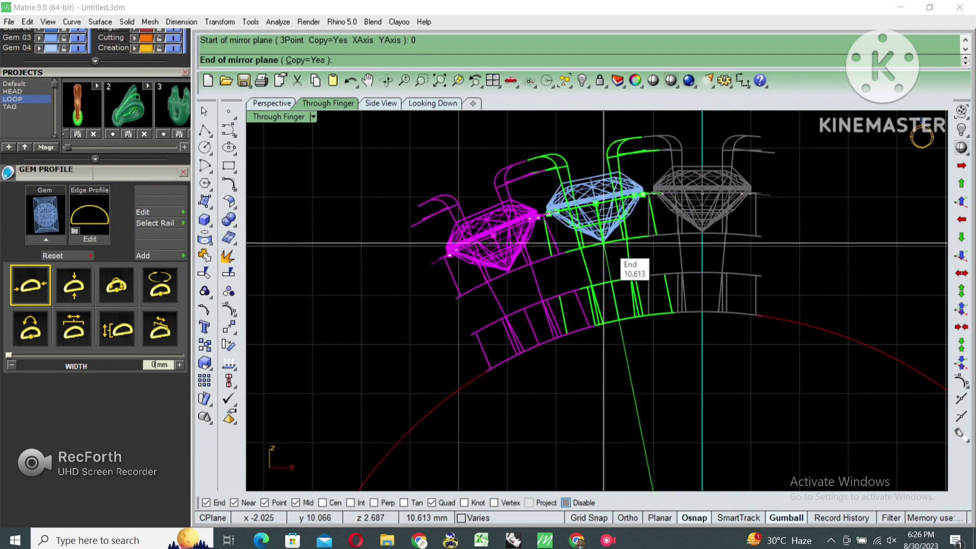
click(604, 245)
key(Return)
scroll(596, 280, down, 2)
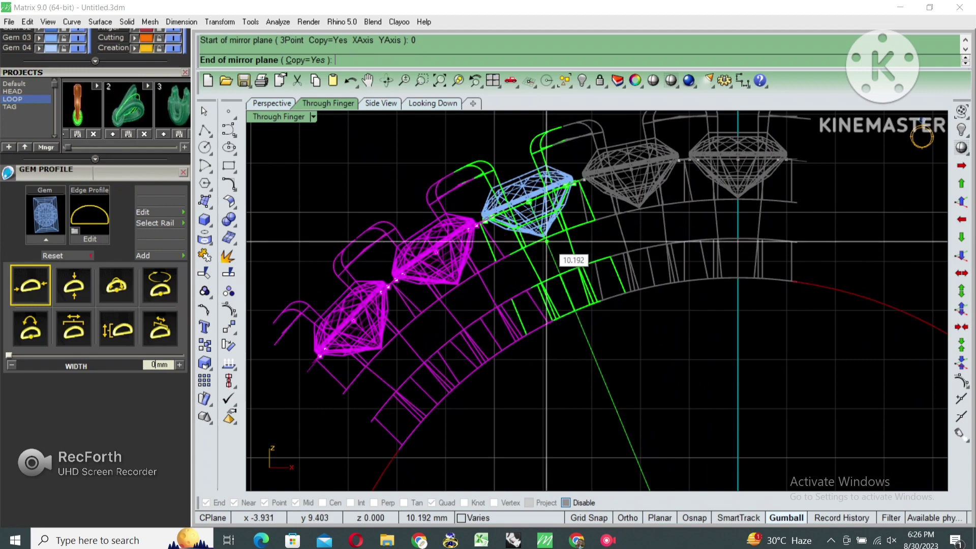
click(694, 239)
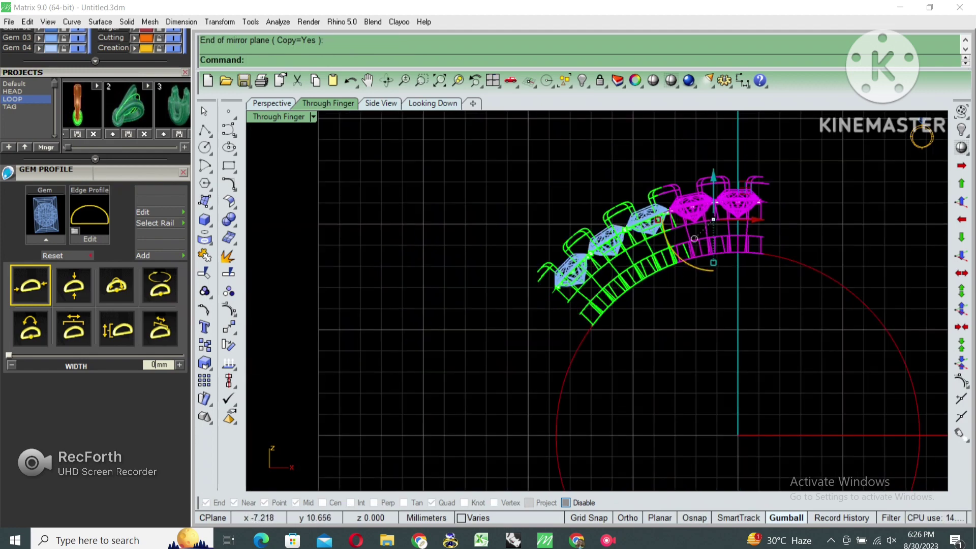
click(651, 257)
text(0)
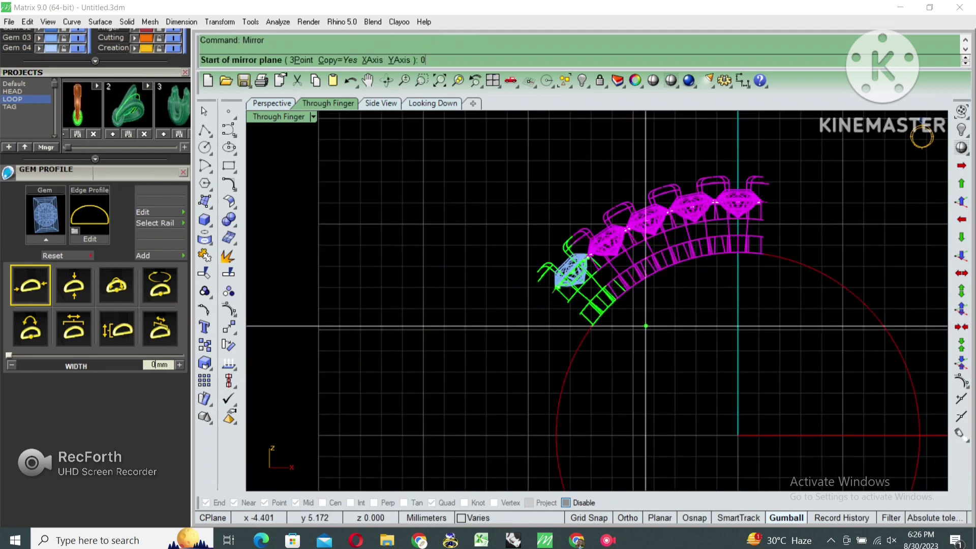
Mirror another copy of the gems across a plane from the origin.
key(Return)
scroll(654, 342, up, 2)
scroll(632, 334, up, 2)
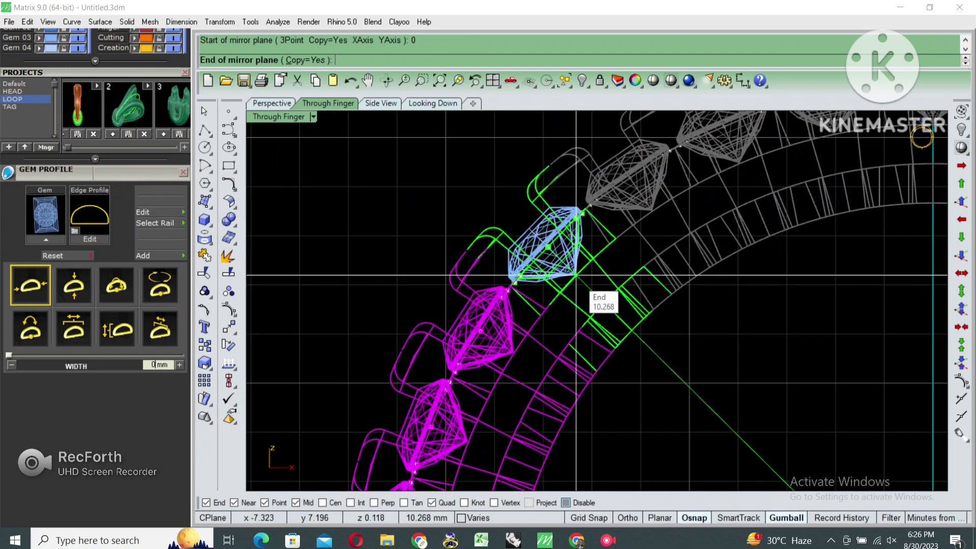
click(576, 275)
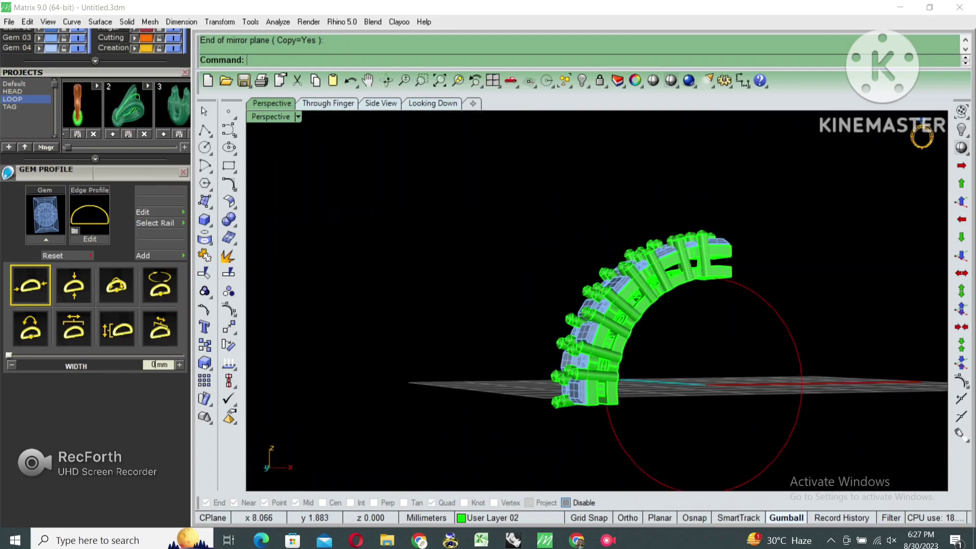
Ungroup the end piece of the gem arc and delete its leftover pieces.
key(Delete)
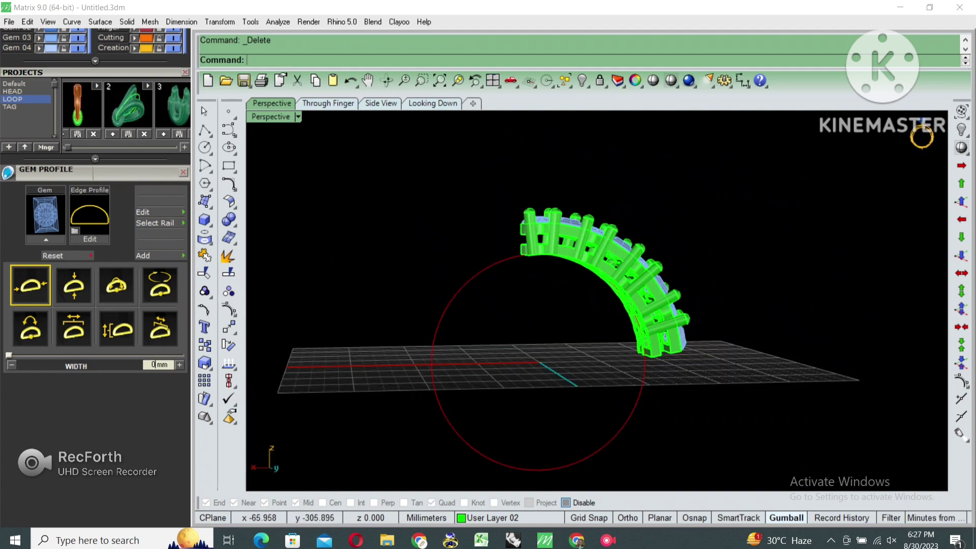
key(ctrl+z)
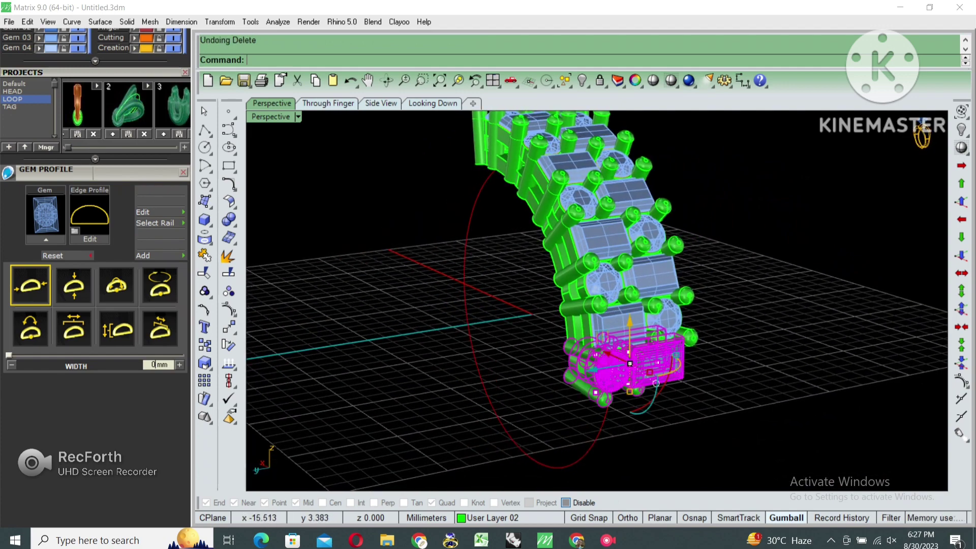
scroll(661, 366, up, 3)
scroll(660, 366, up, 3)
scroll(661, 366, up, 3)
text(g)
key(Return)
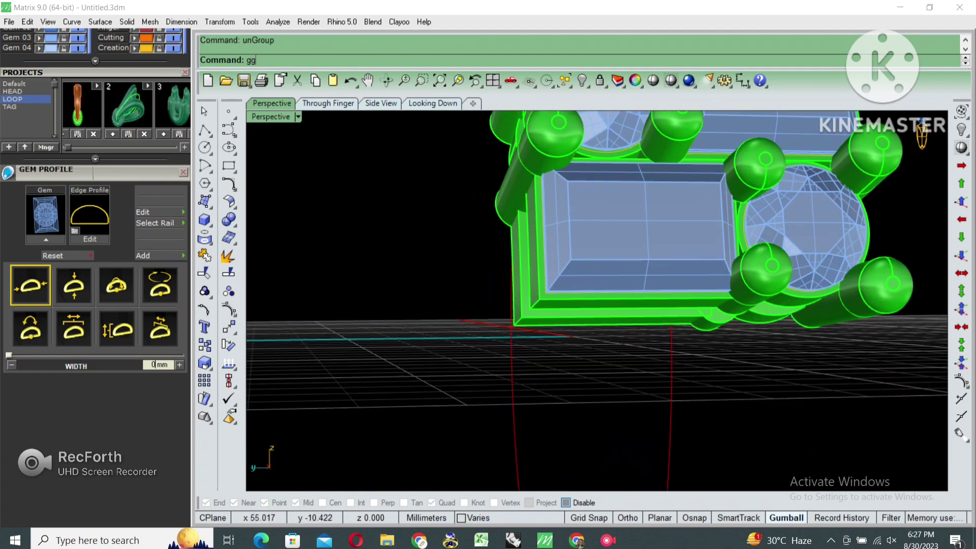
scroll(922, 135, down, 3)
key(Delete)
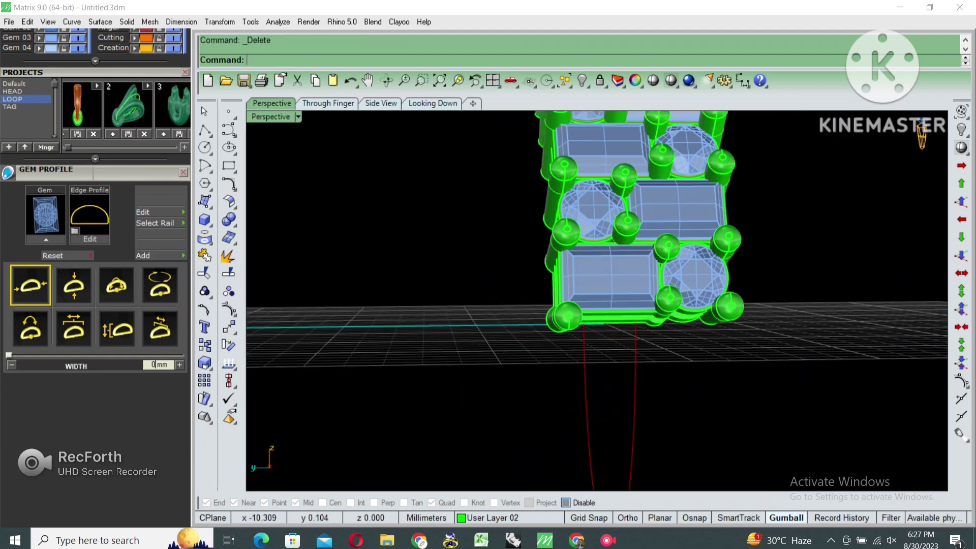
scroll(922, 135, down, 3)
scroll(922, 136, down, 3)
Mirror the gem arc across the ring centre to complete the upper half.
key(Down)
key(Down)
key(Down)
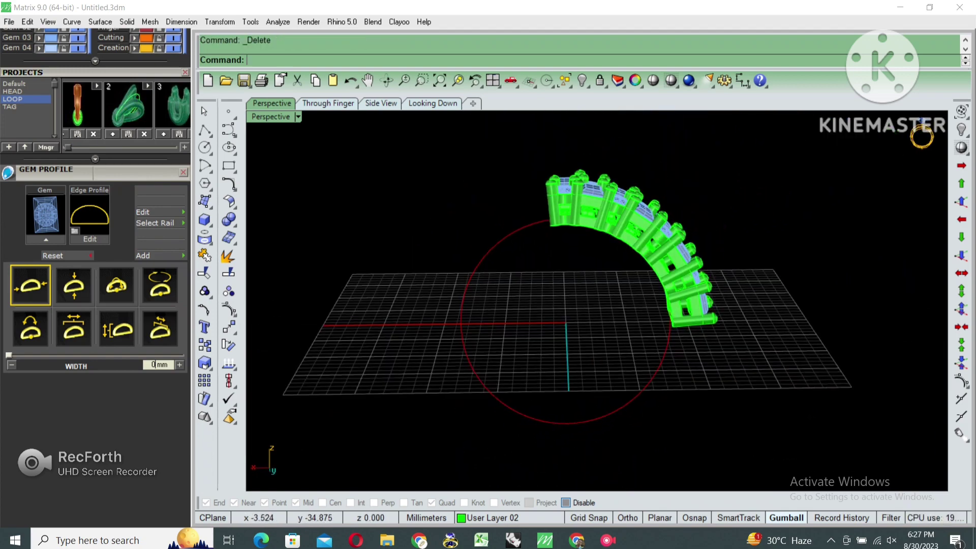
key(ctrl+a)
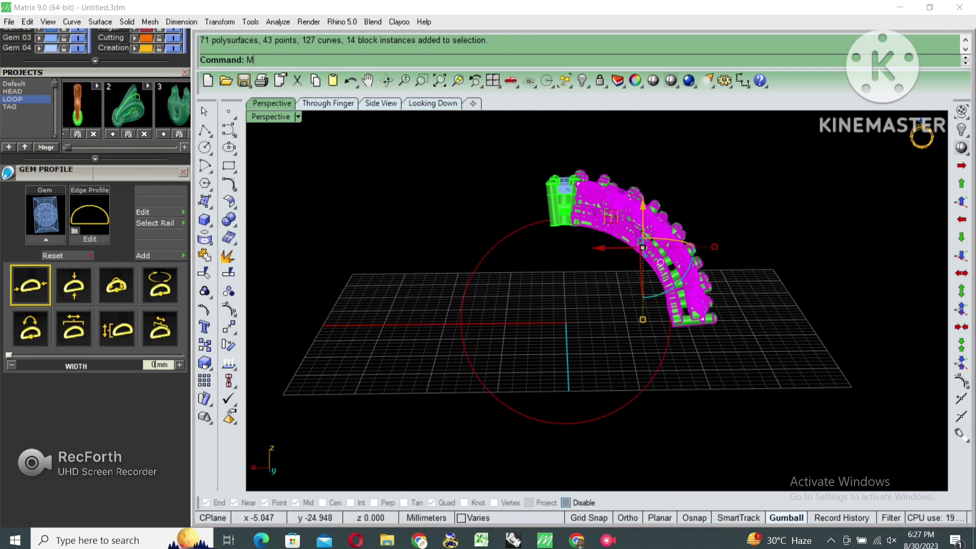
text(irror)
key(Return)
key(Up)
key(Up)
key(Up)
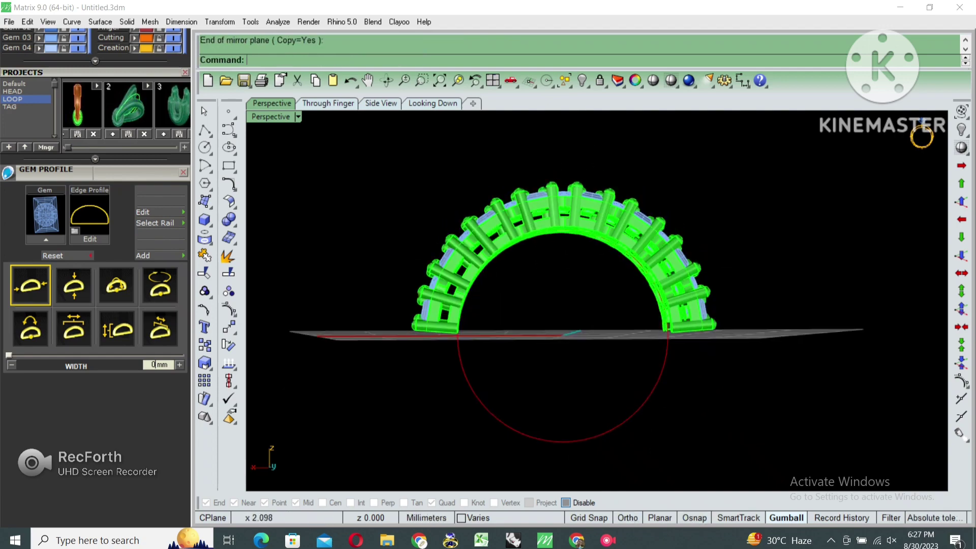
Window-select the whole half-ring of stones and group it.
drag(371, 373, 812, 170)
key(Down)
key(Down)
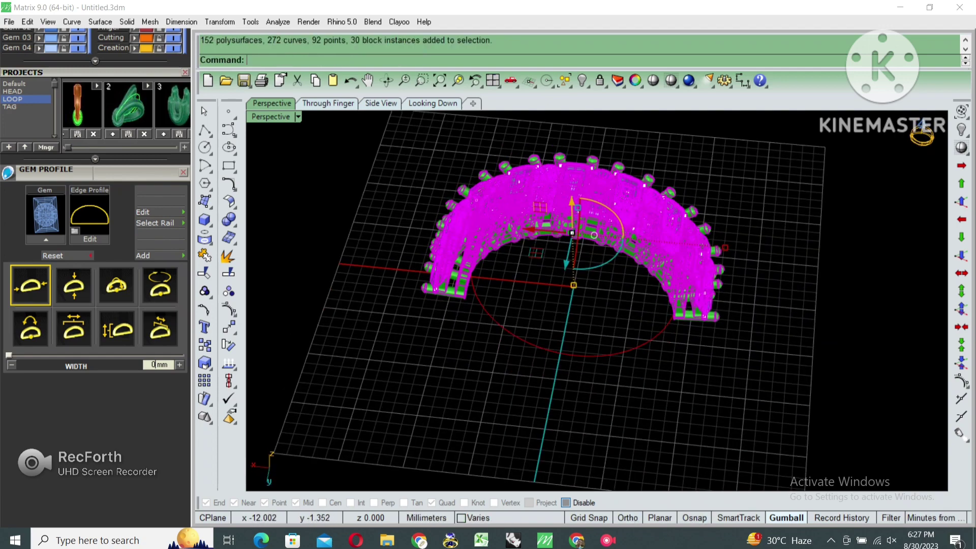
key(ctrl+g)
key(Down)
key(Down)
key(Escape)
Show the hidden ring objects again and return to an edge-on view.
key(Up)
key(Up)
key(Left)
key(Left)
key(Left)
key(Left)
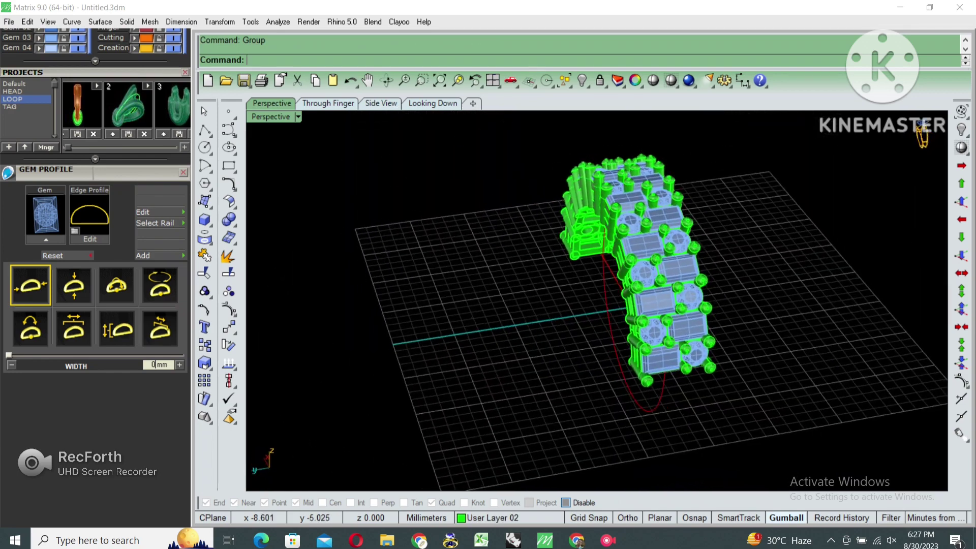
key(ctrl+shift+h)
key(Up)
key(Up)
key(ctrl+a)
key(Return)
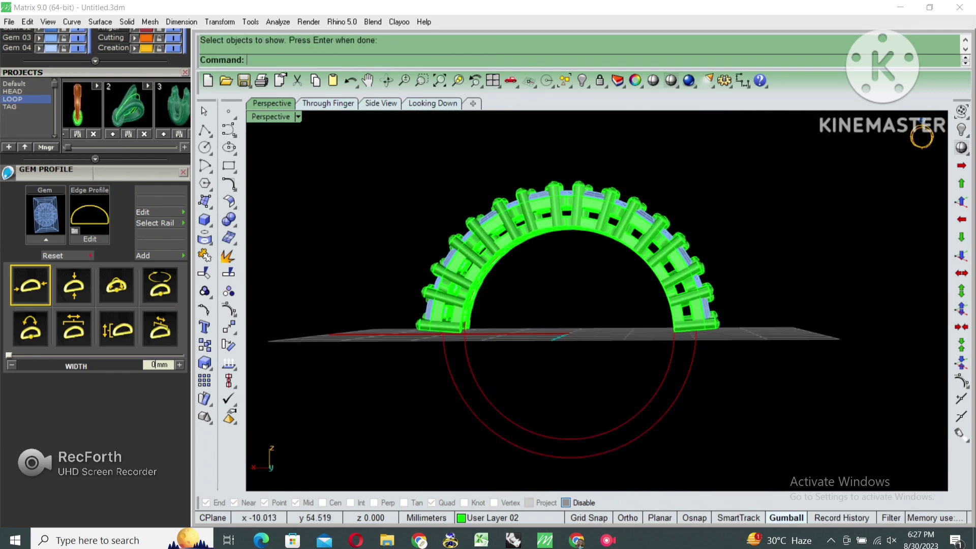
Maximize the Through Finger view in shaded display, centred on the ring.
key(ctrl+m)
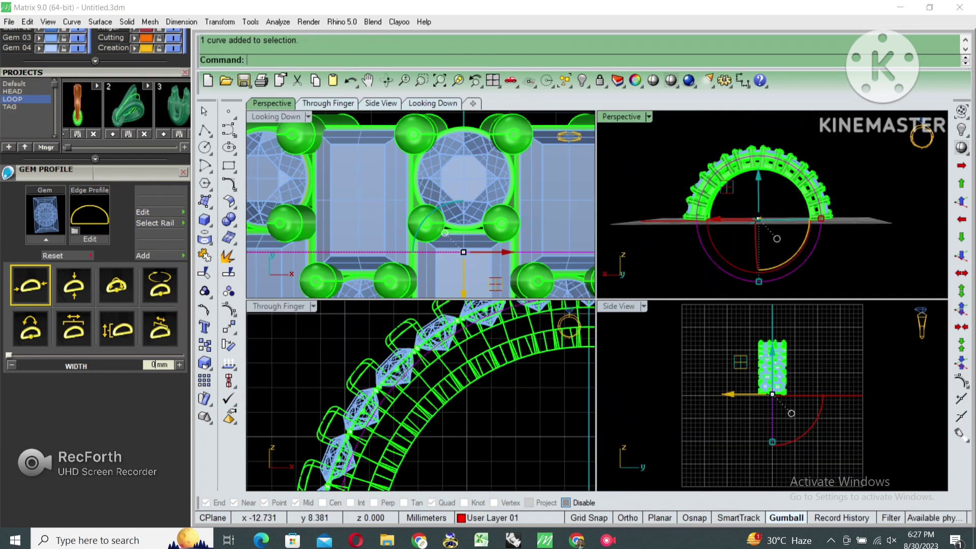
key(ctrl+Tab)
key(ctrl+m)
key(ctrl+alt+s)
scroll(596, 301, down, 3)
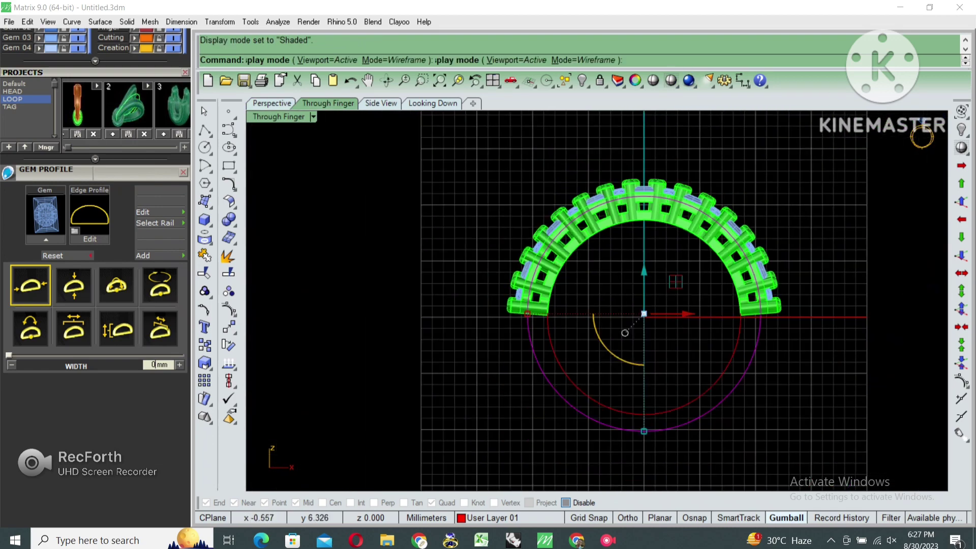
right_drag(648, 244, 594, 265)
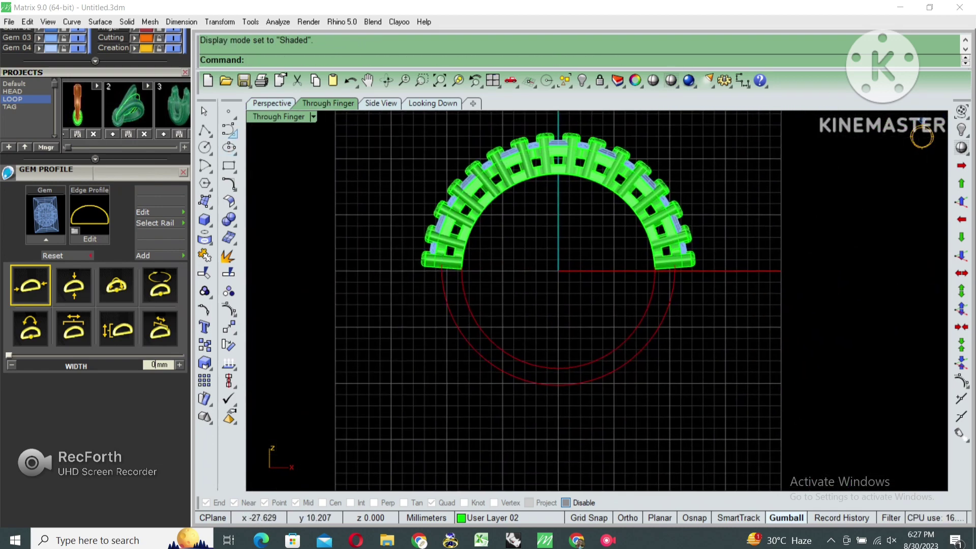
Draw an interpolated curve from the bottom of the finger circle upward along it.
click(230, 132)
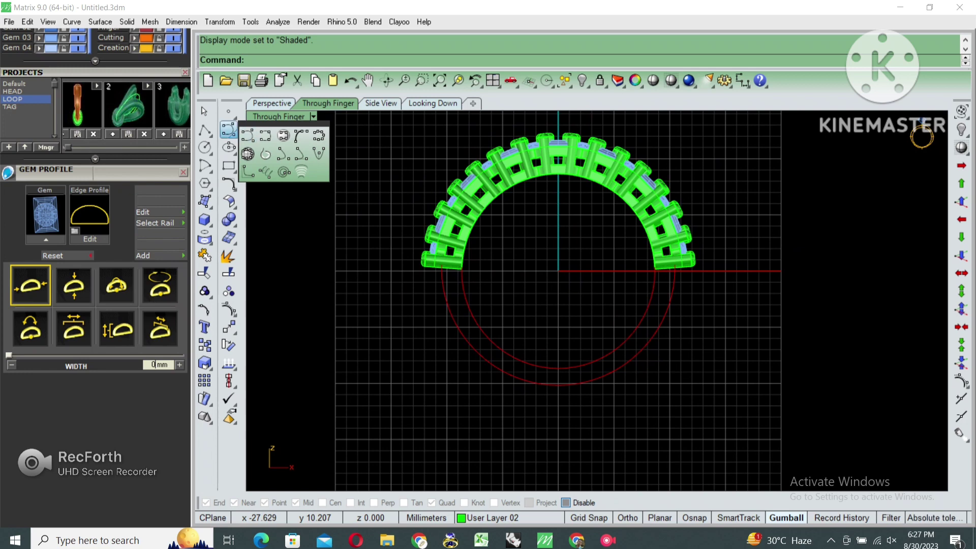
drag(285, 124, 306, 140)
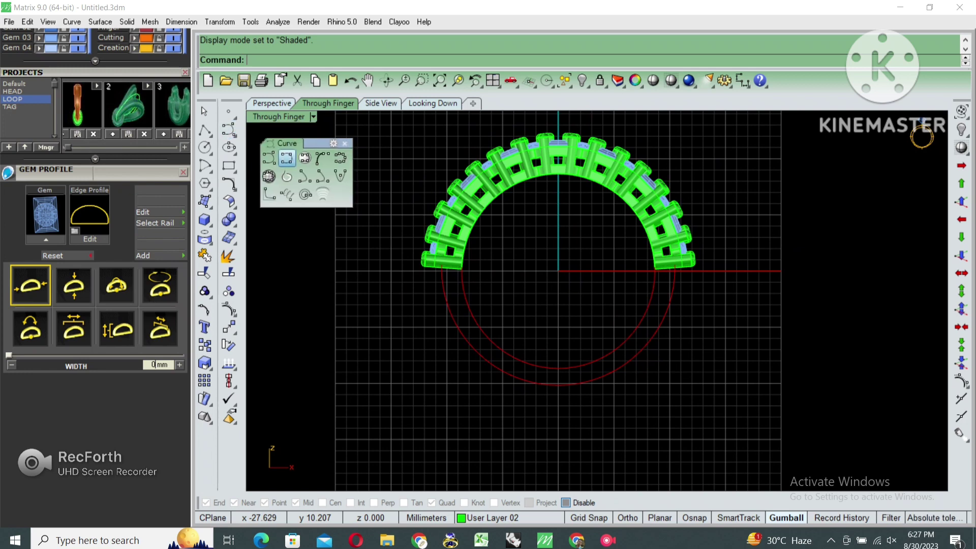
click(287, 158)
scroll(539, 371, up, 1)
click(562, 389)
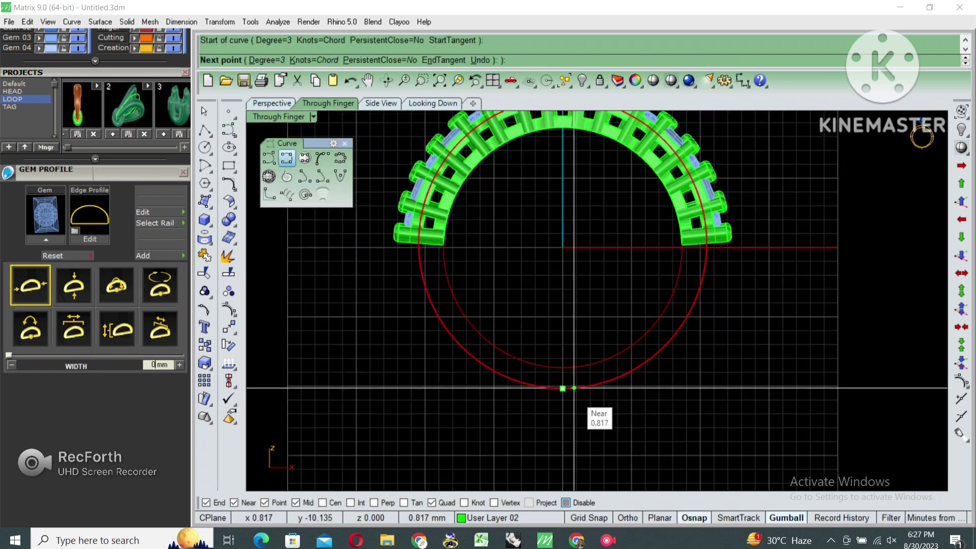
click(611, 380)
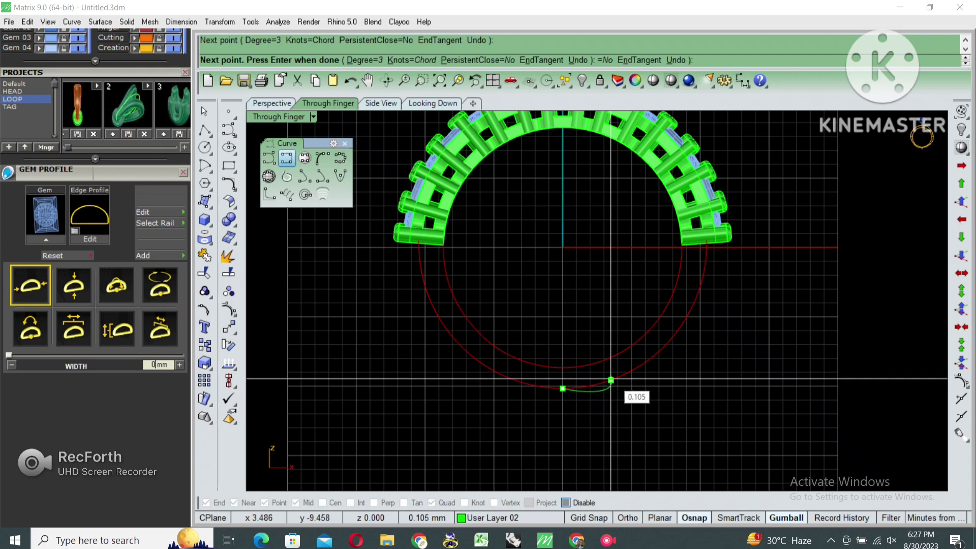
click(676, 336)
scroll(707, 274, up, 2)
scroll(711, 254, up, 2)
scroll(714, 219, up, 2)
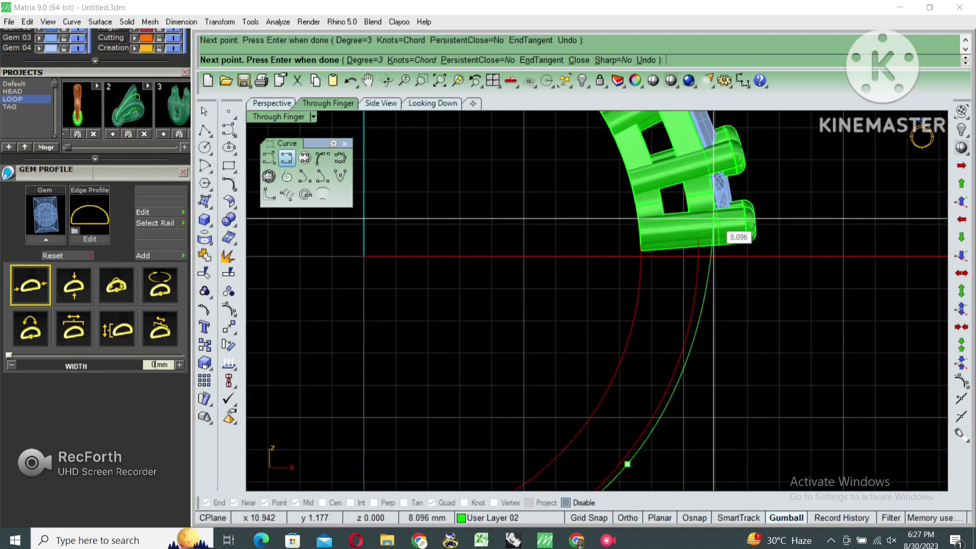
scroll(714, 218, up, 1)
scroll(708, 197, down, 3)
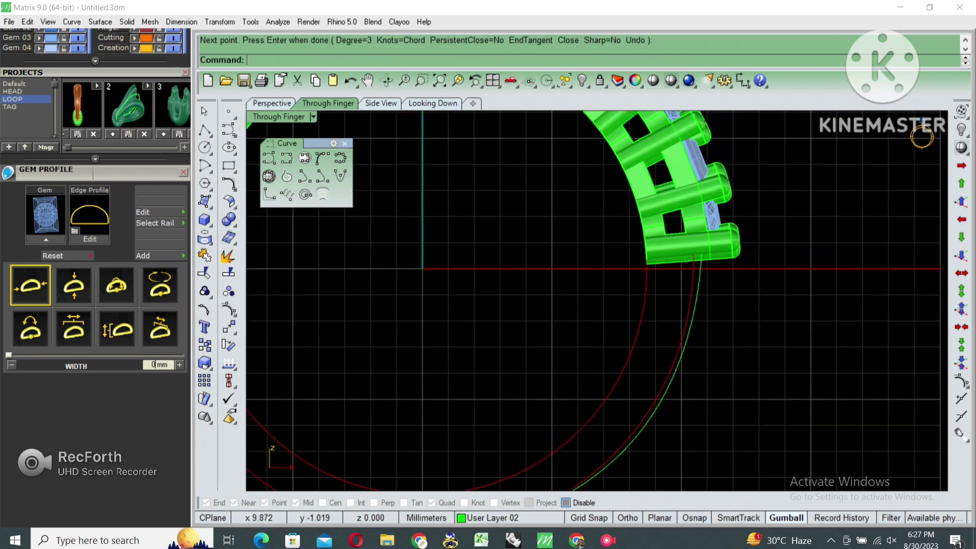
key(Return)
Shift the new curve into place and rebuild it with 7 points.
right_drag(453, 227, 583, 239)
drag(583, 240, 657, 303)
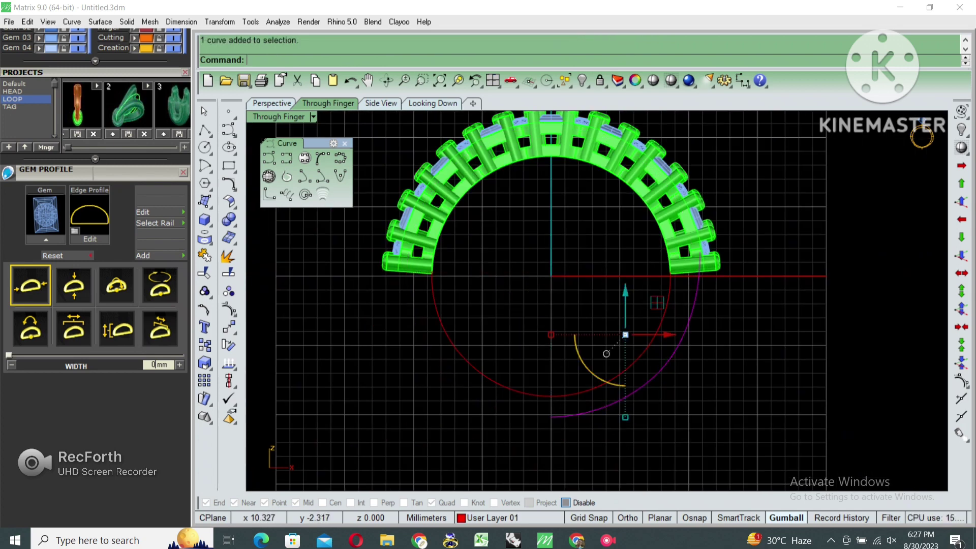
right_drag(606, 353, 569, 359)
text(build)
key(Return)
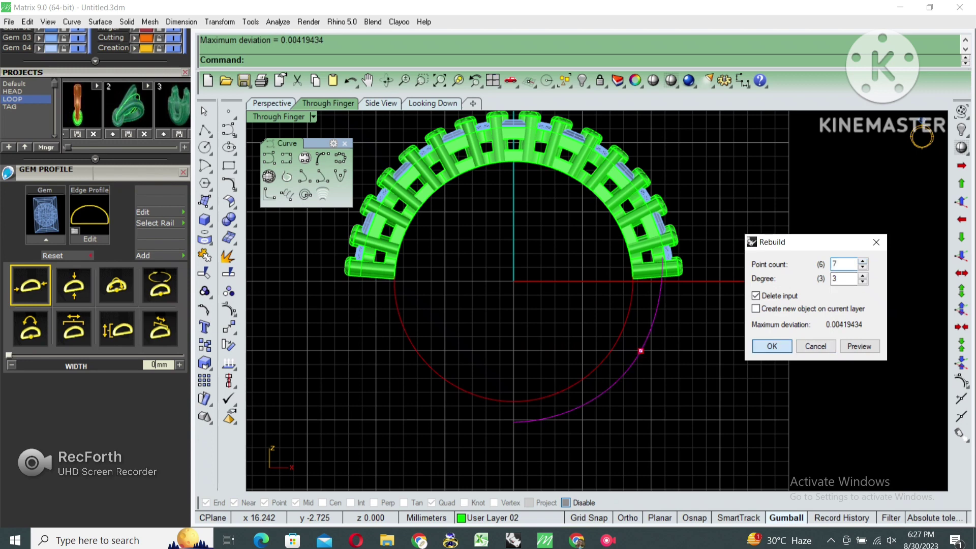
key(Return)
Rotate the curve so its top meets the right end of the gem band, then rebuild it.
right_drag(568, 359, 564, 376)
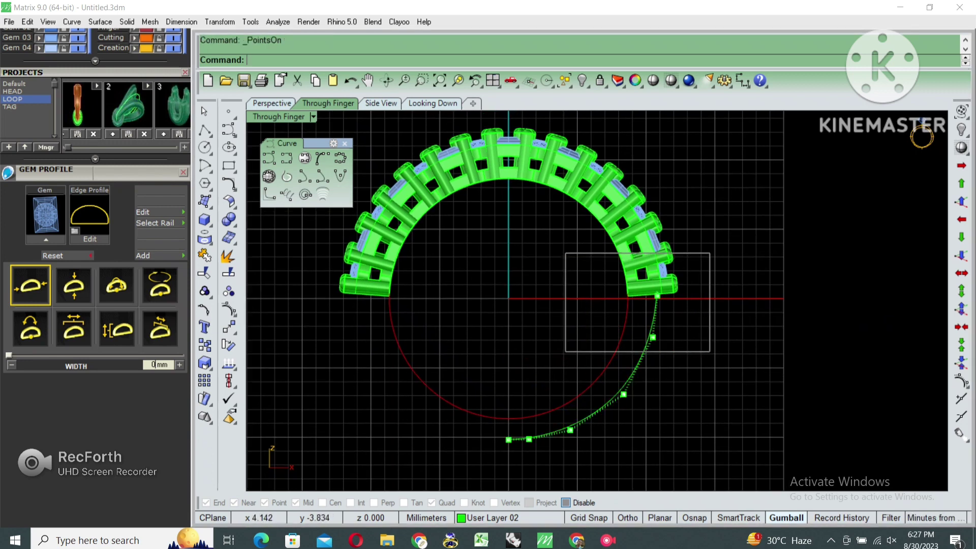
scroll(635, 324, up, 3)
text(rotate)
key(Return)
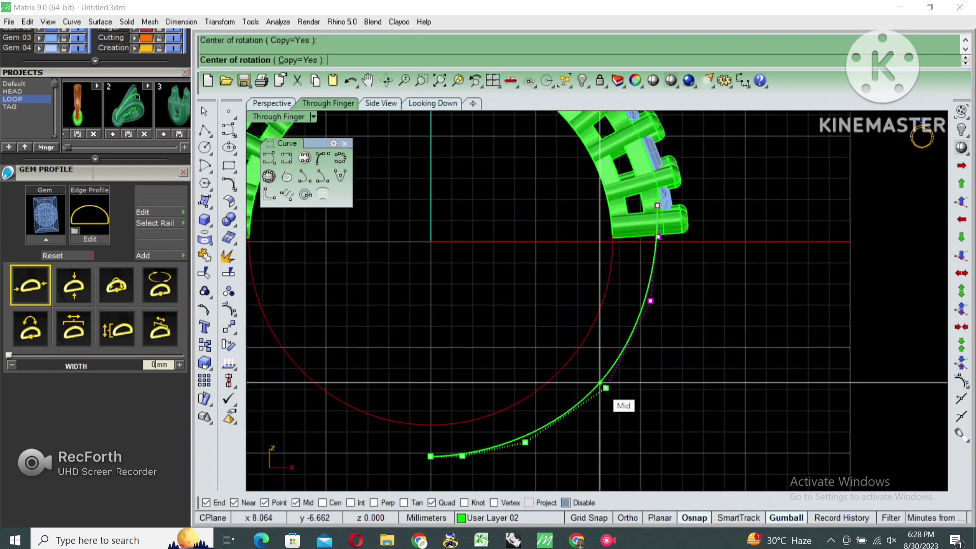
click(611, 368)
scroll(646, 264, up, 3)
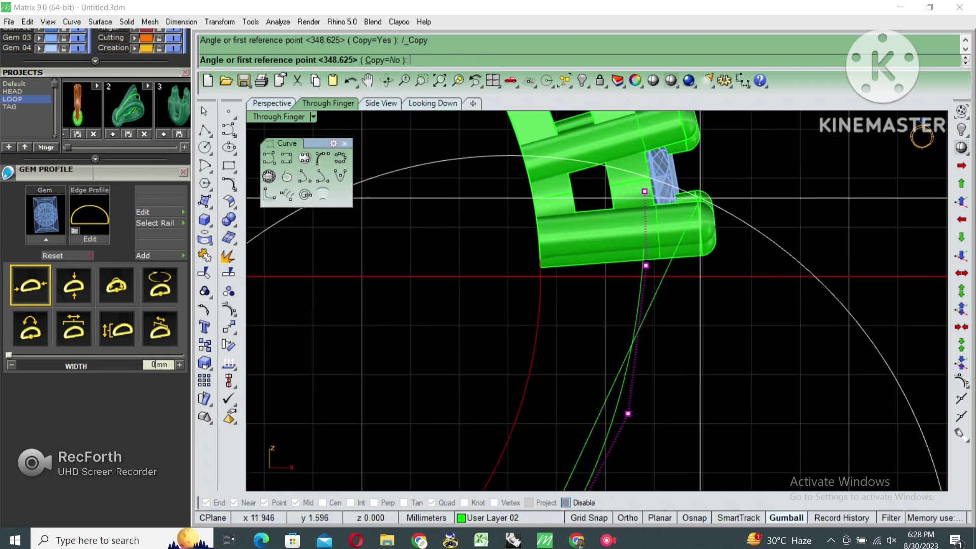
click(702, 196)
click(647, 267)
scroll(647, 267, down, 2)
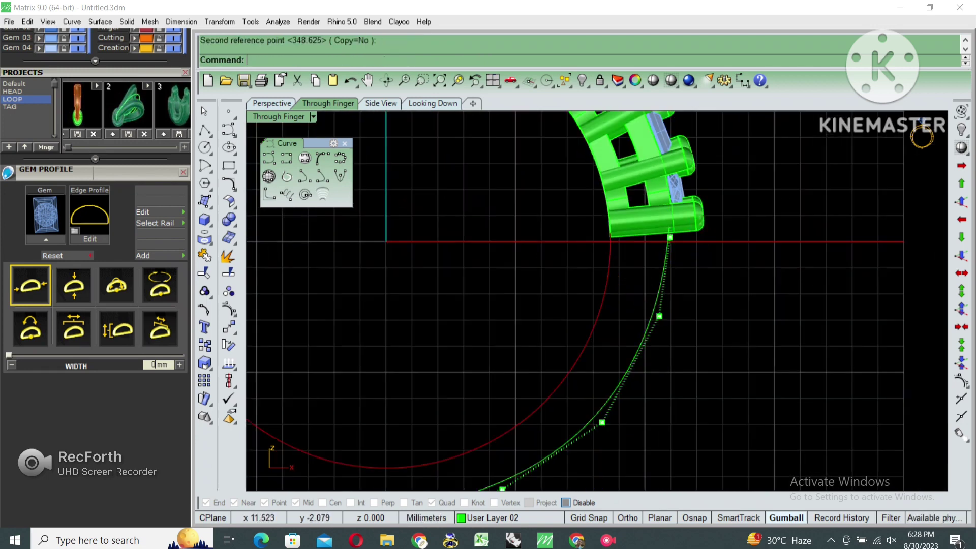
scroll(689, 276, down, 3)
text(re)
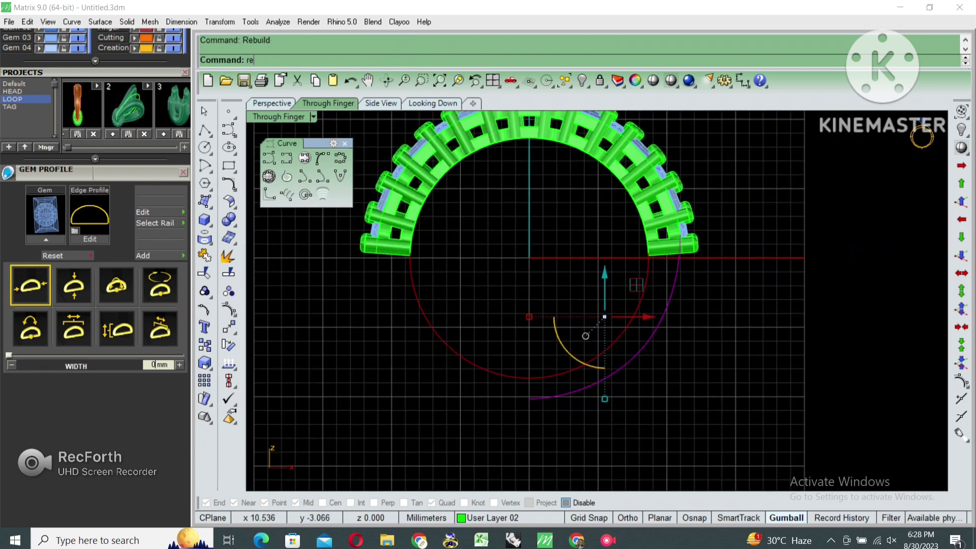
key(Return)
Maximize the Perspective view to full size.
key(ctrl+m)
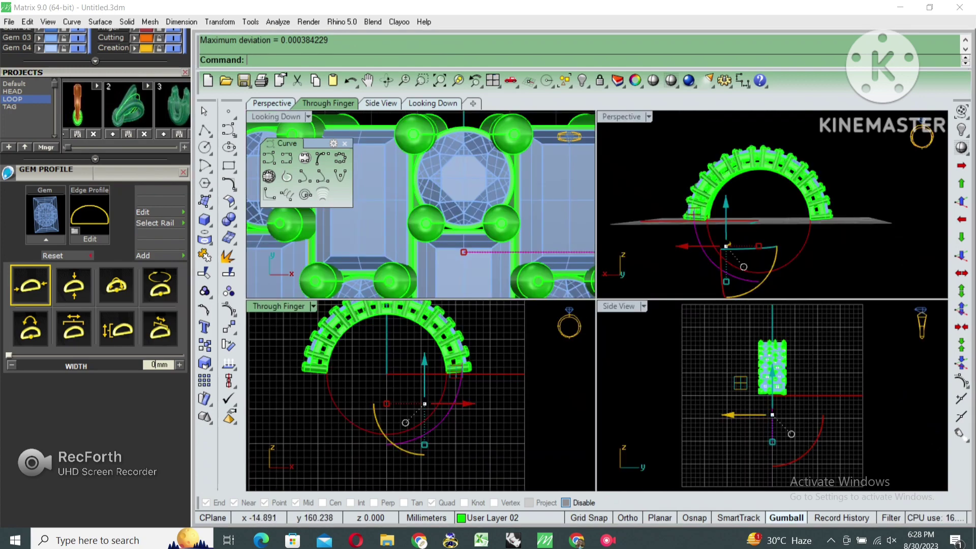
key(ctrl+Tab)
key(ctrl+m)
Extrude the shank curve and offset it by 3 into a solid band.
right_drag(584, 350, 630, 264)
key(Return)
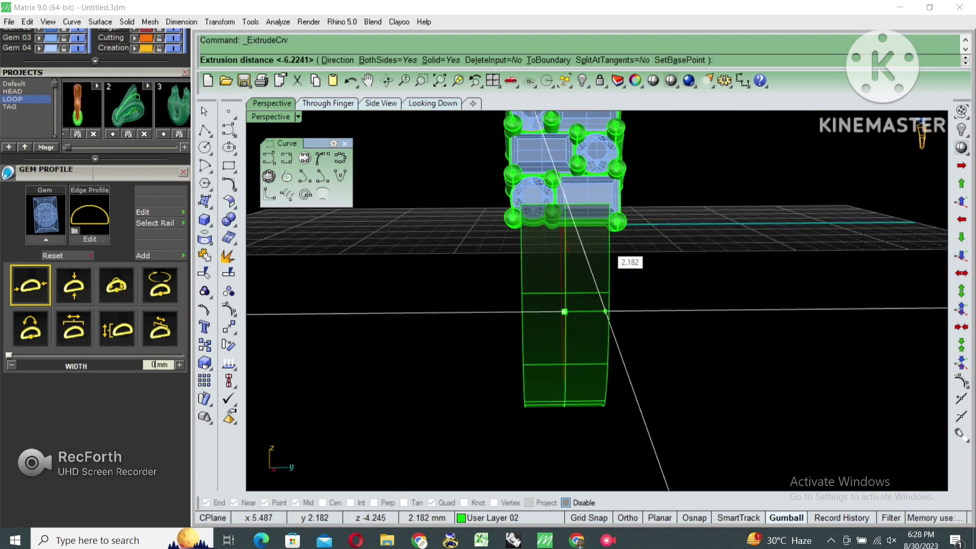
key(Return)
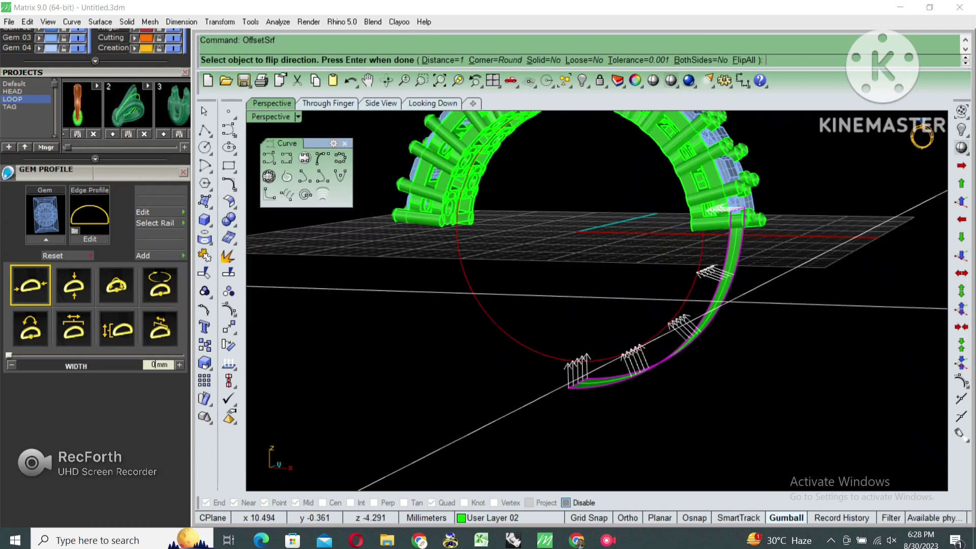
text(3)
key(Return)
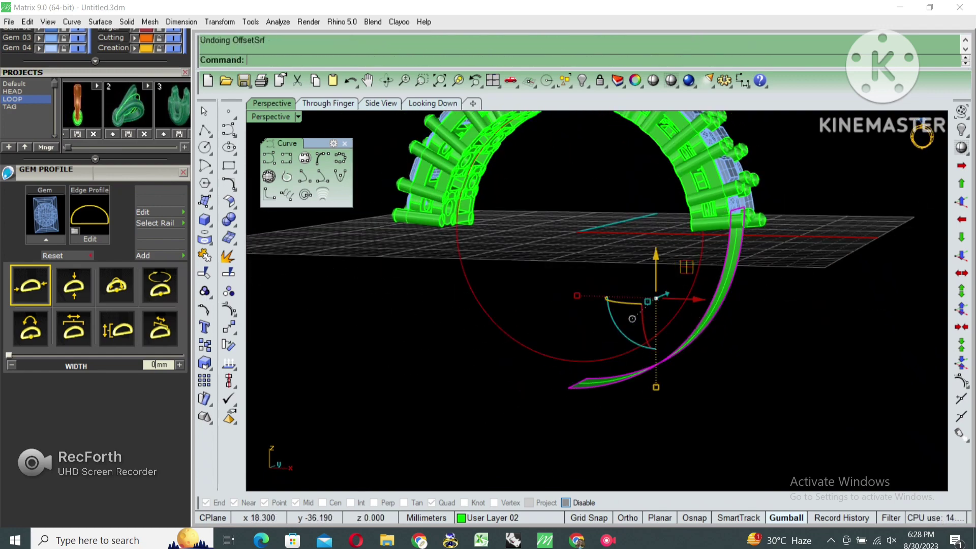
key(Return)
key(Return)
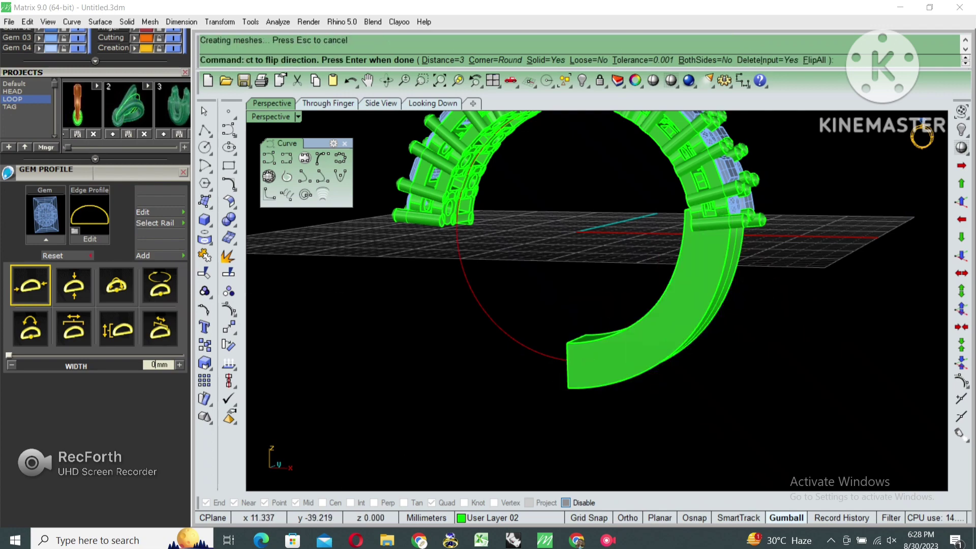
Extrude the ring-size circle into a solid disc and subtract it from the band.
click(458, 229)
right_drag(559, 305, 600, 285)
click(204, 239)
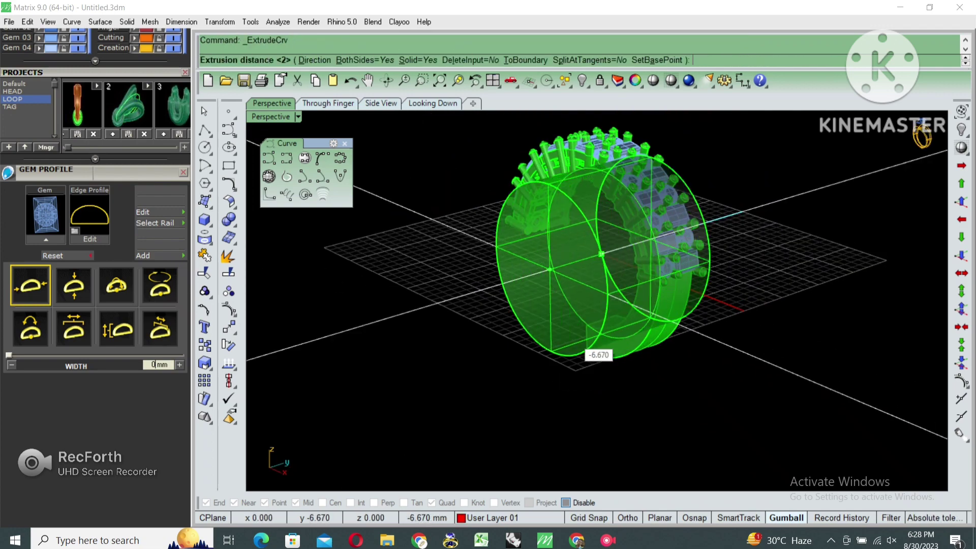
click(599, 351)
click(599, 351)
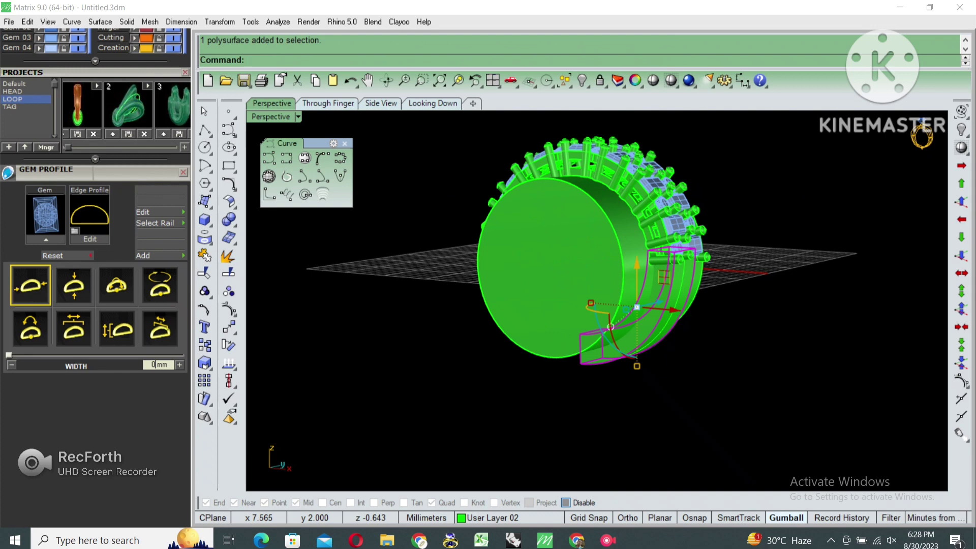
text(b)
key(Return)
key(Return)
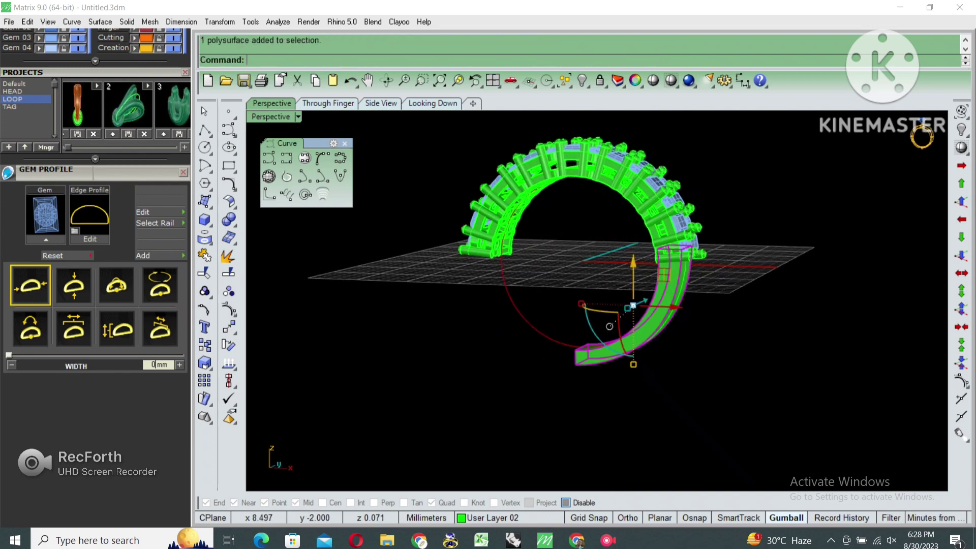
text(mm)
key(Return)
Mirror the band across the ring centre and restore the four viewports.
click(574, 262)
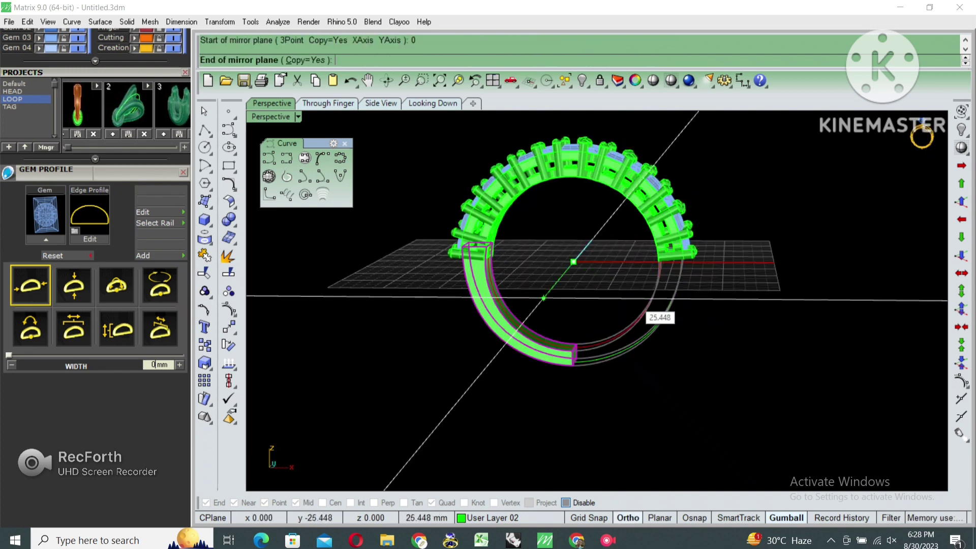
click(574, 358)
key(ctrl+m)
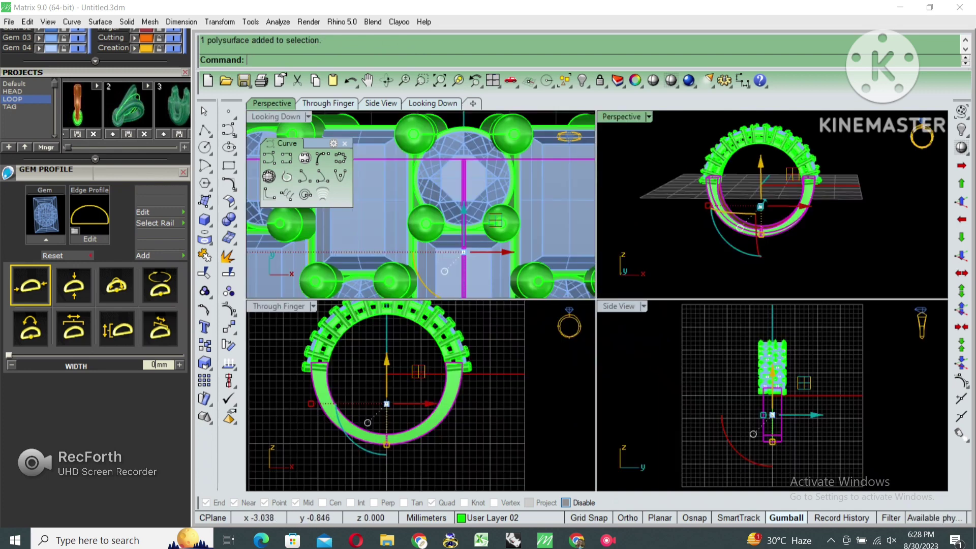
In Through Finger view, cut a plane across the ring at the gem-row ends and split the band with it.
double_click(278, 306)
scroll(547, 305, up, 2)
scroll(547, 305, up, 2)
text(c)
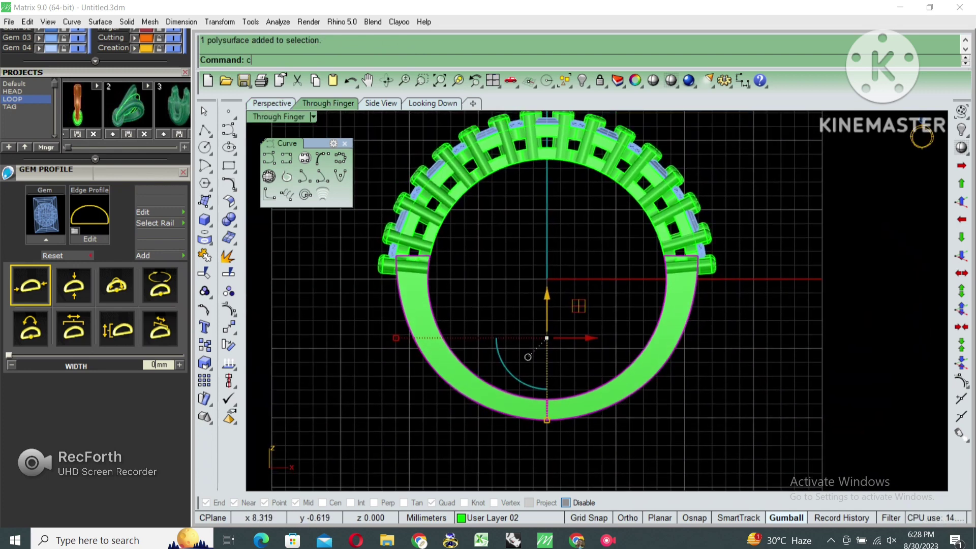
text(utplane)
key(Return)
scroll(652, 276, up, 4)
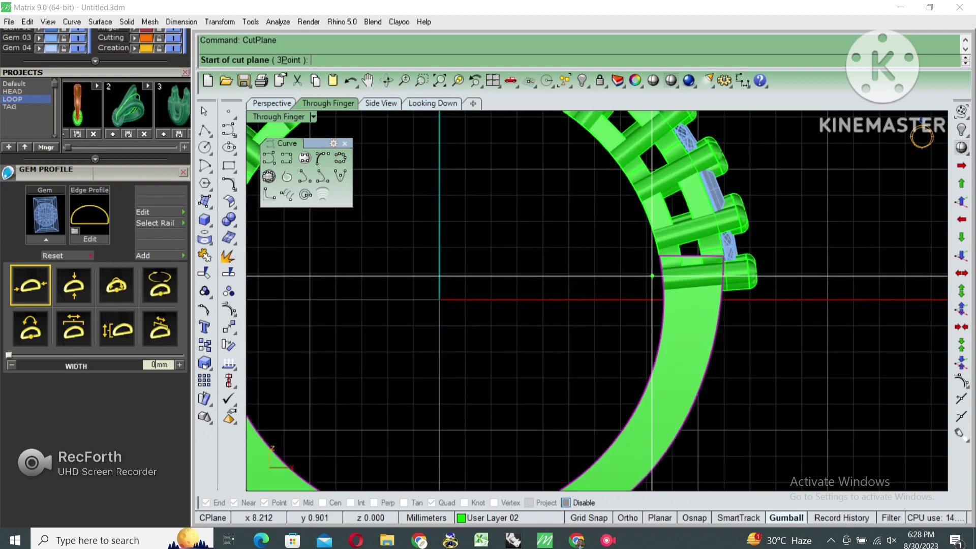
click(788, 276)
scroll(788, 279, down, 3)
scroll(788, 279, down, 2)
text(b)
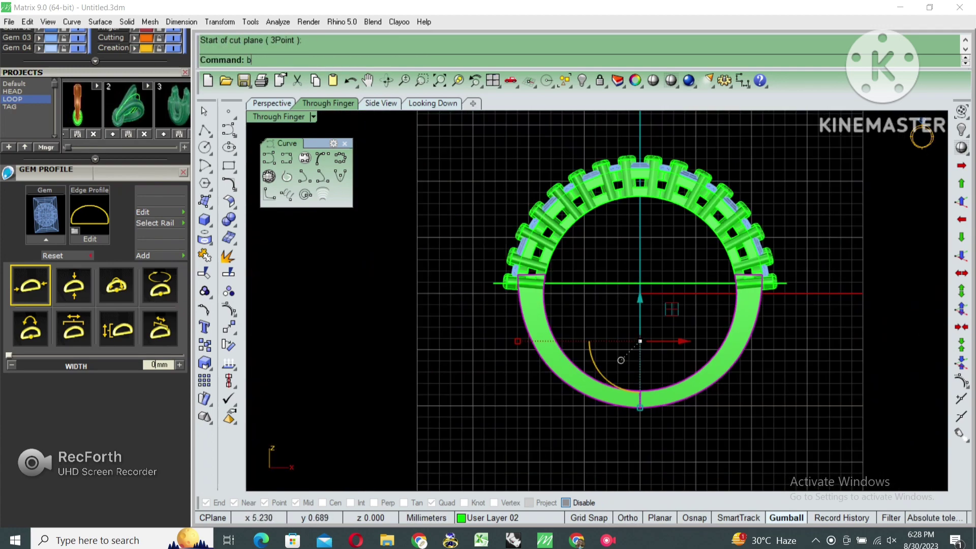
key(Return)
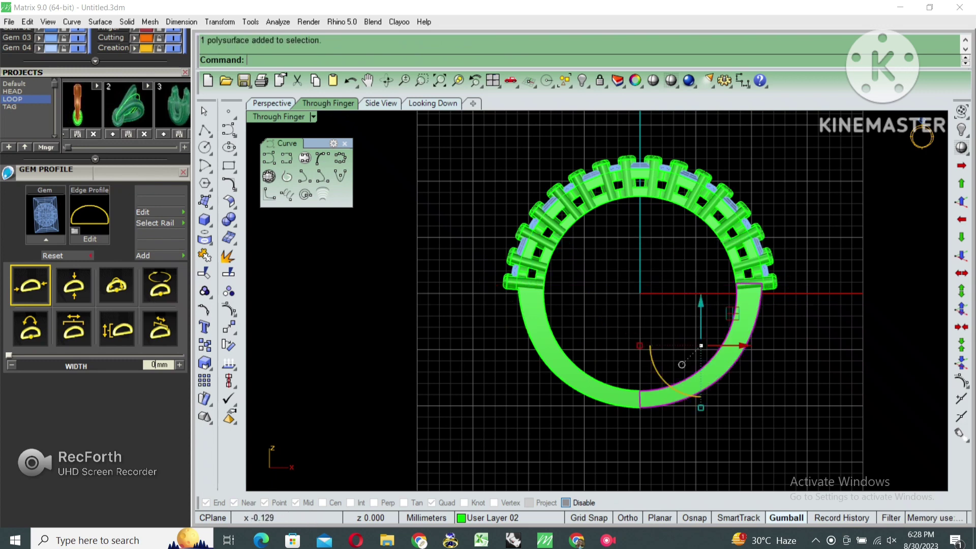
Return to the four-viewport layout and adjust the zoom.
key(ctrl+m)
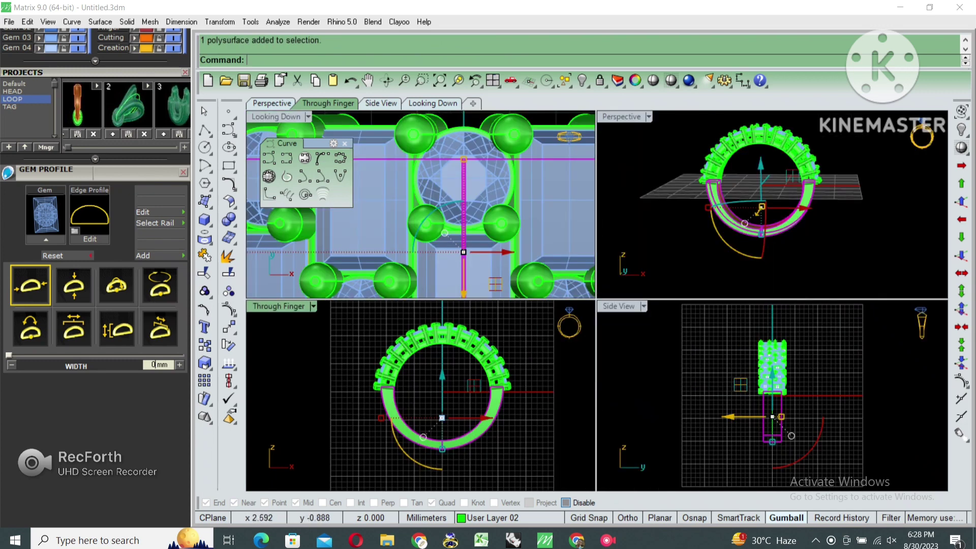
scroll(467, 161, down, 3)
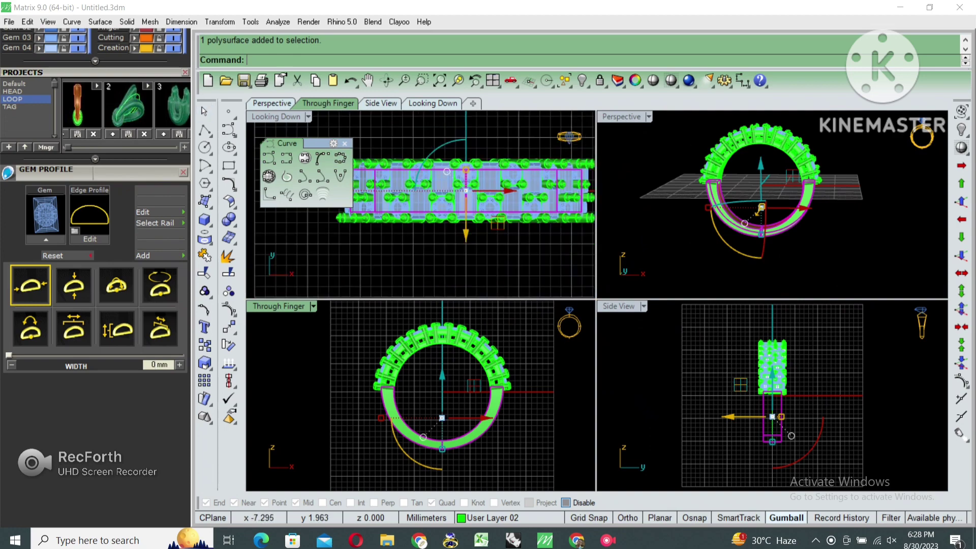
scroll(95, 254, up, 5)
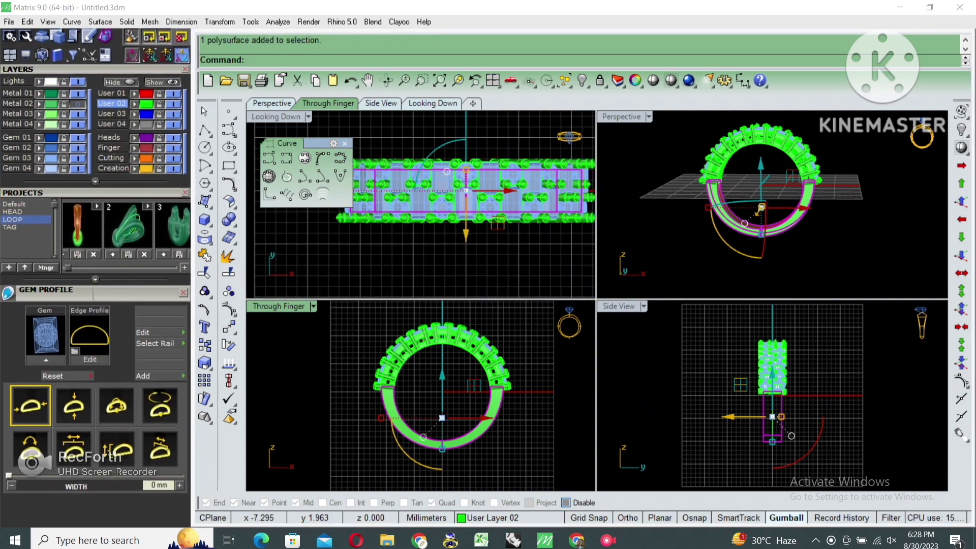
scroll(505, 163, down, 3)
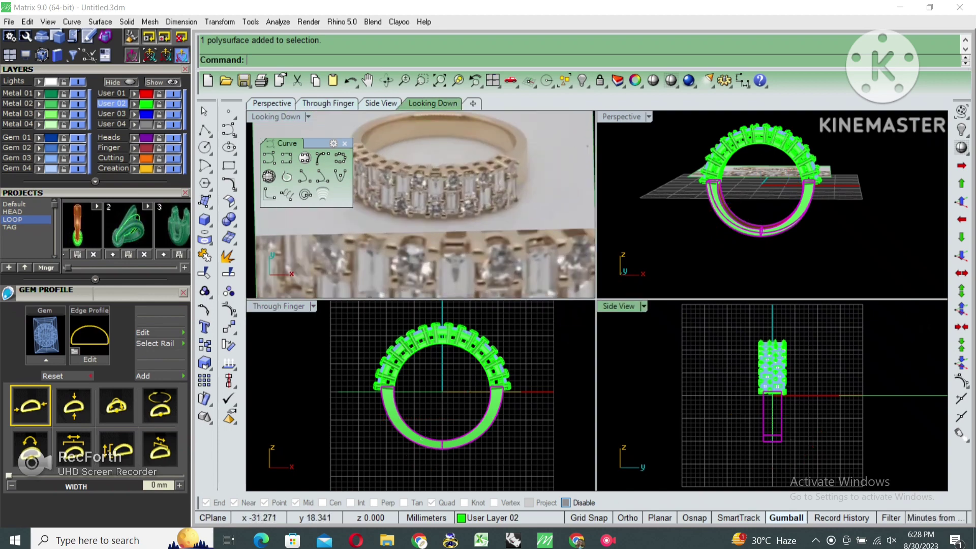
In the maximized Side view, set up a cage edit on the shank with 2 cage points.
double_click(619, 306)
scroll(600, 285, up, 4)
text(CageEdit)
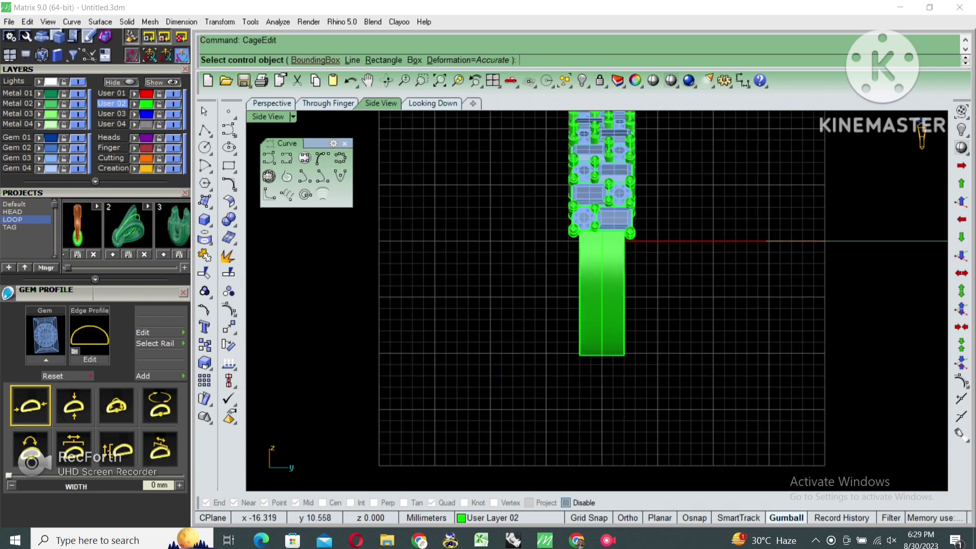
key(Return)
key(Return)
text(x)
key(Return)
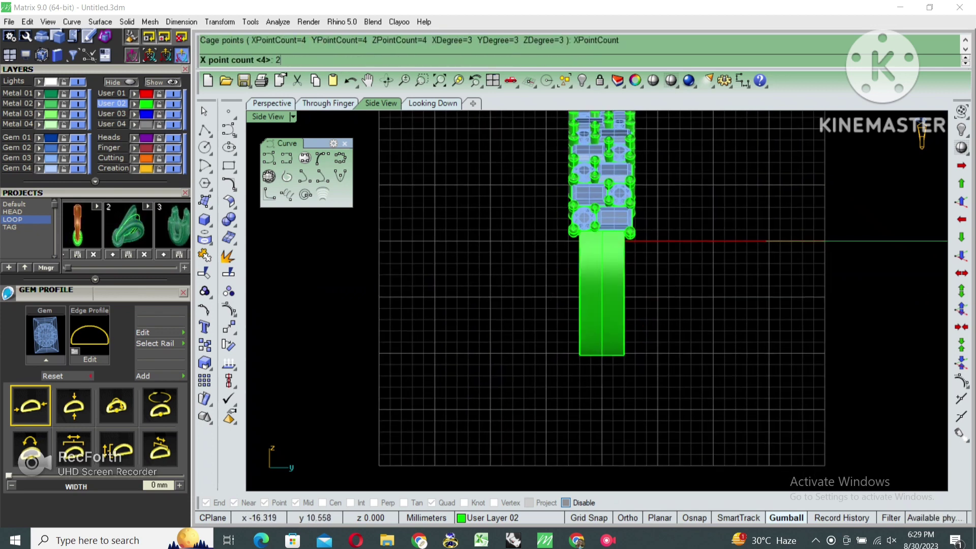
key(Return)
key(Return)
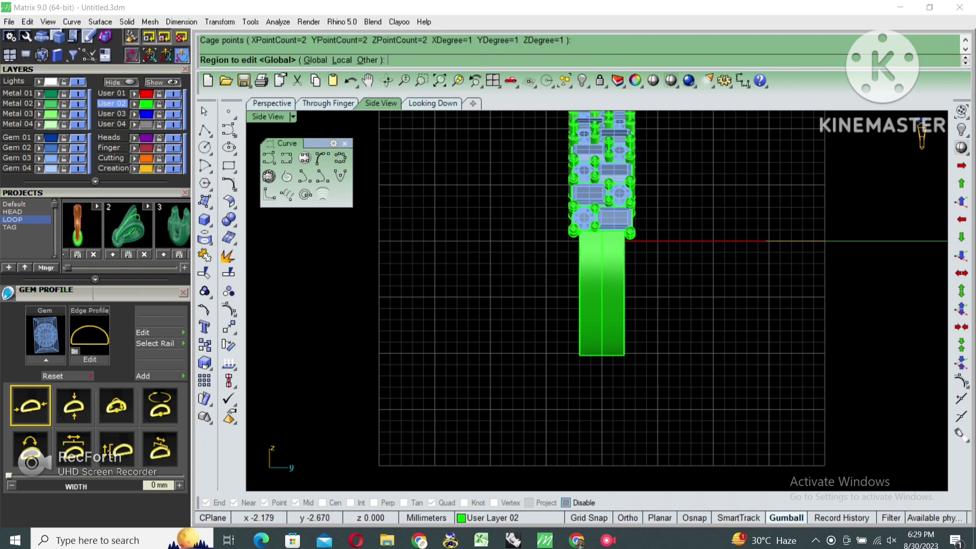
key(Return)
Scale the bottom cage points inward to taper the shank, then delete the cage.
drag(640, 356, 617, 362)
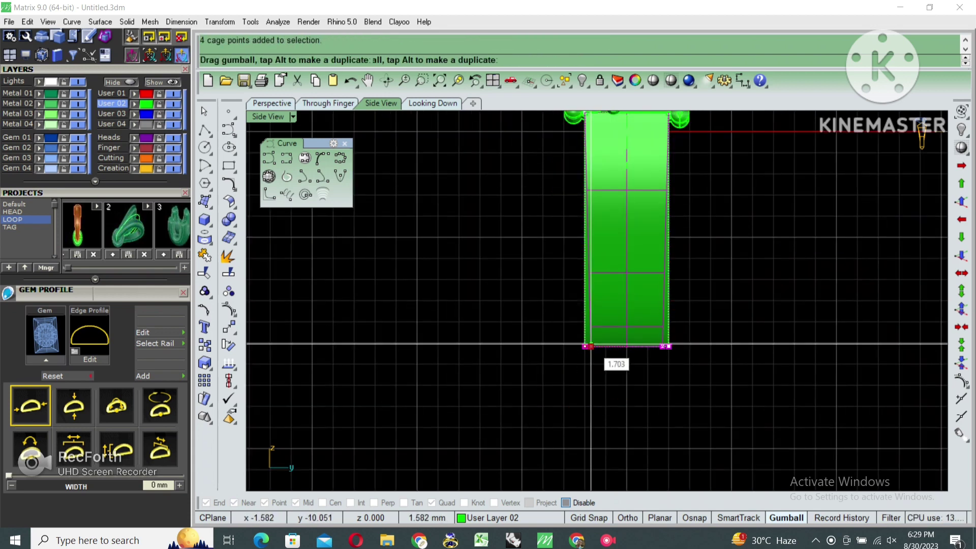
right_drag(605, 351, 605, 483)
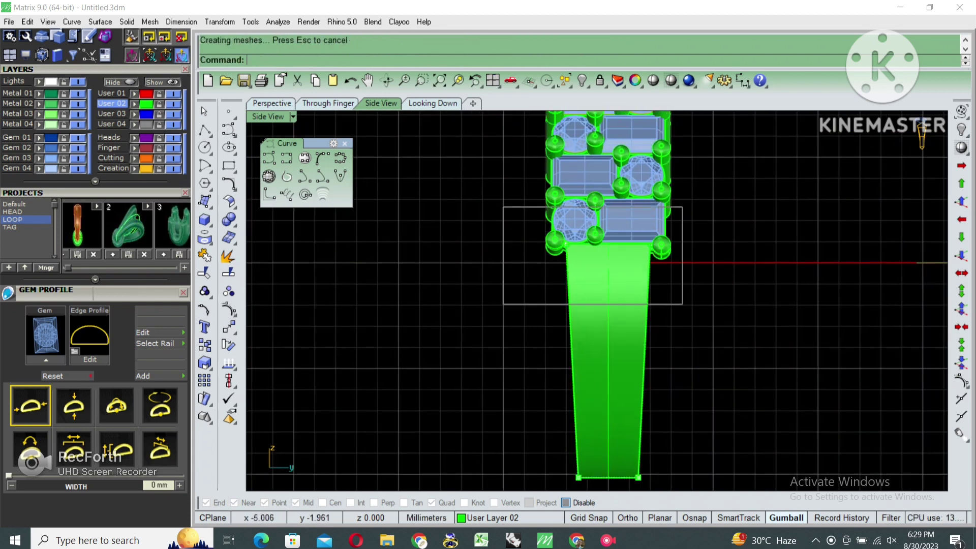
scroll(585, 242, up, 3)
drag(586, 242, 532, 242)
scroll(653, 191, down, 5)
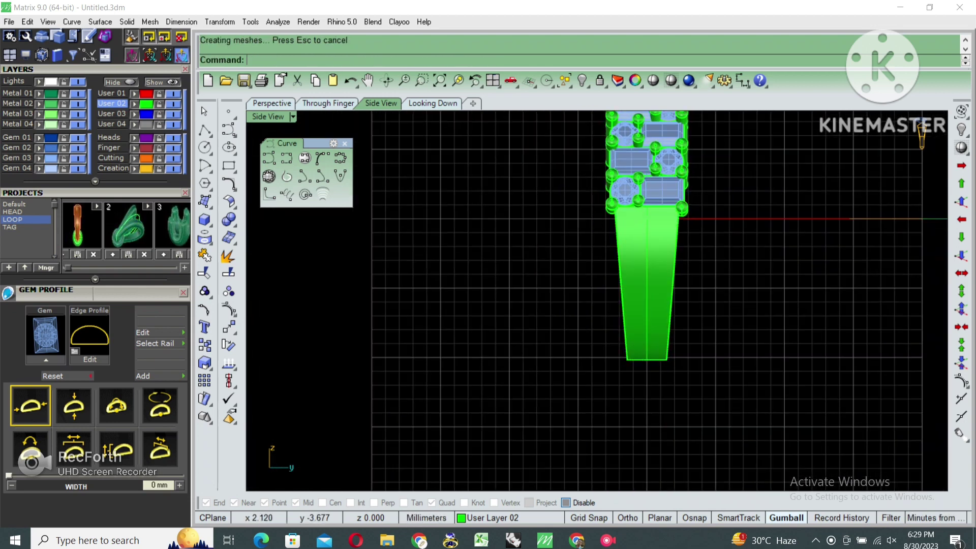
key(Delete)
scroll(621, 284, down, 3)
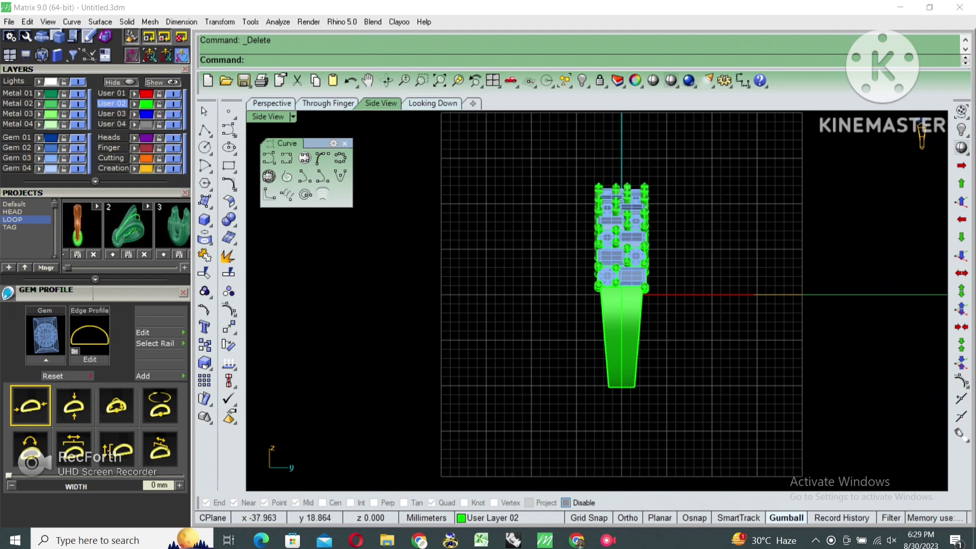
key(ctrl+m)
click(272, 103)
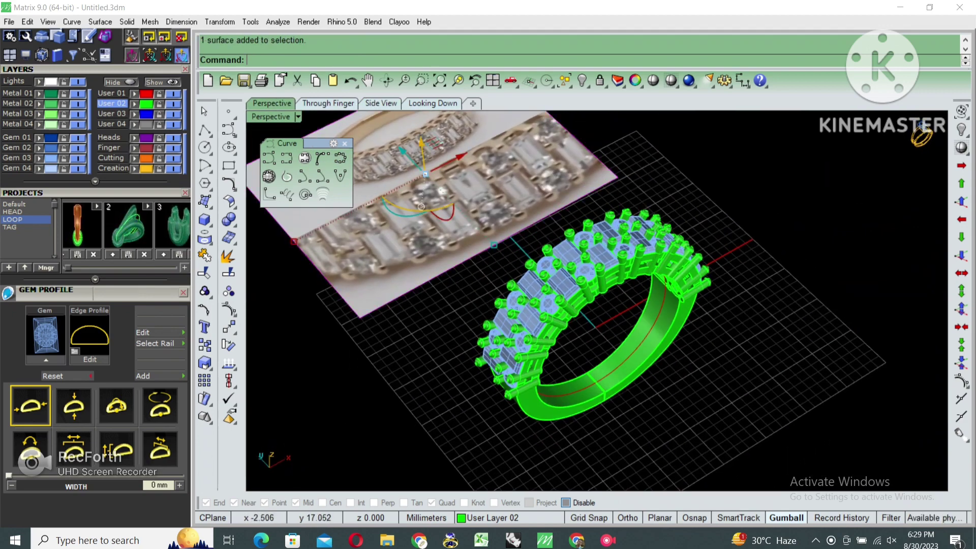
Hide the reference photo, then select and delete the leftover construction curves.
click(77, 104)
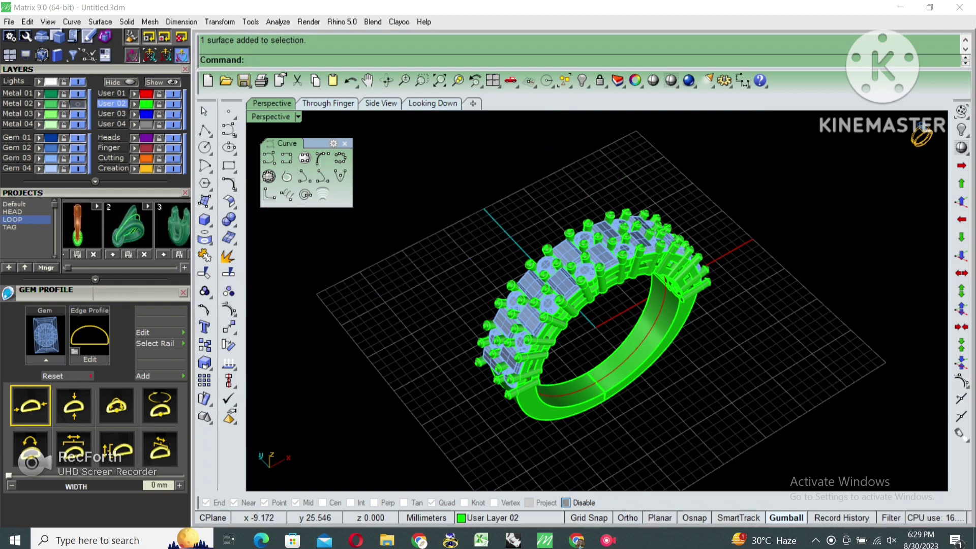
key(ctrl+a)
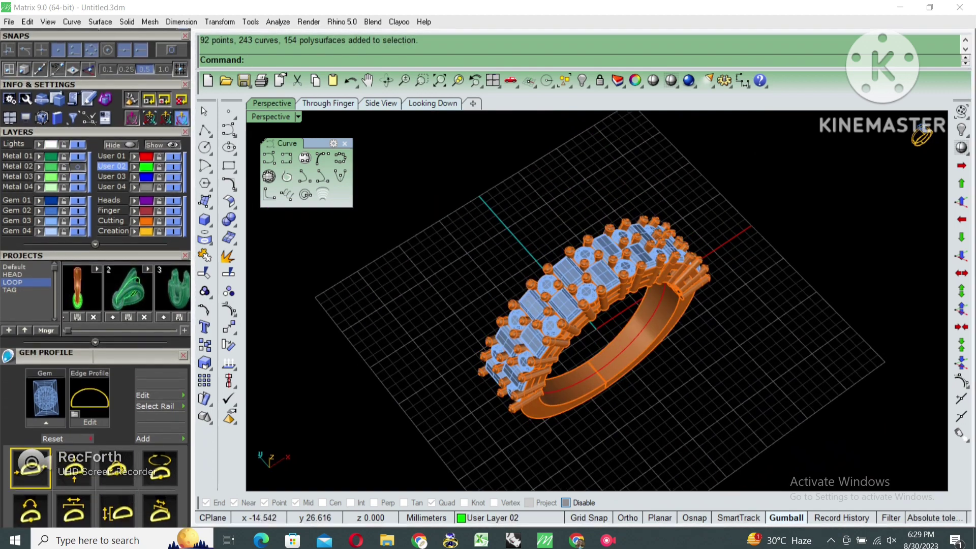
scroll(95, 278, up, 2)
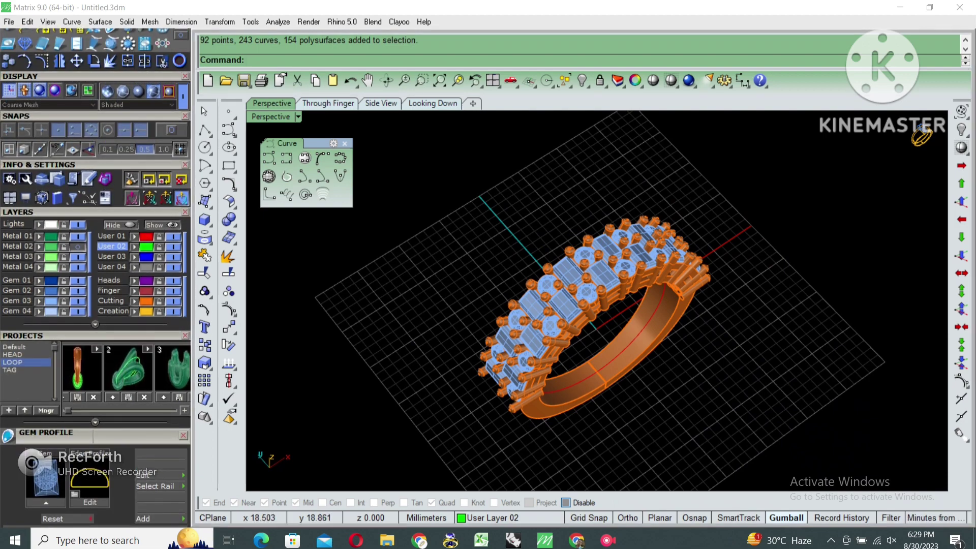
click(567, 82)
drag(610, 93, 853, 155)
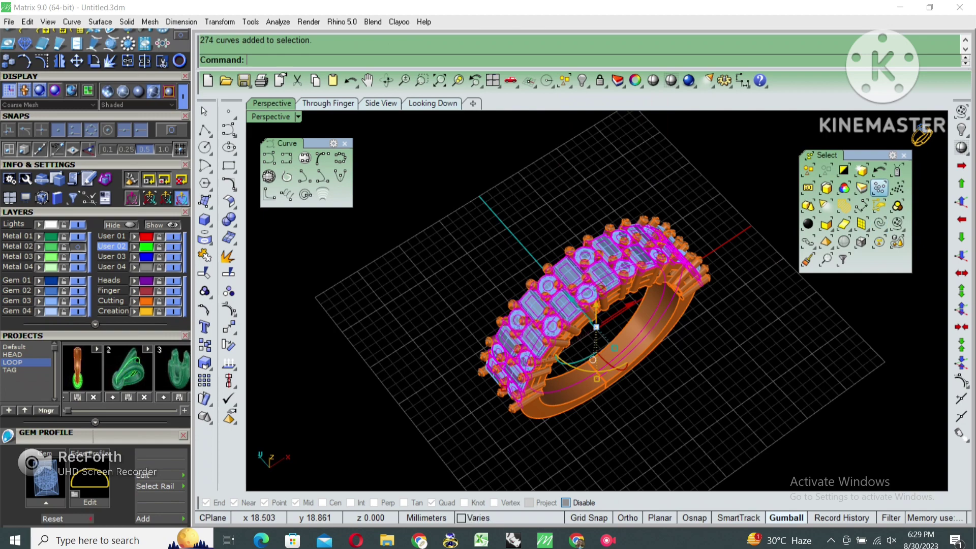
key(Delete)
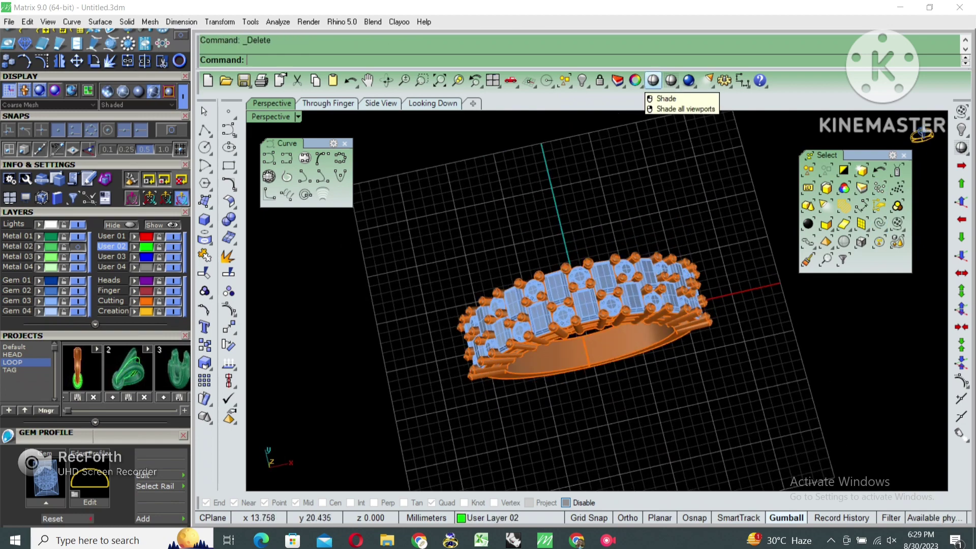